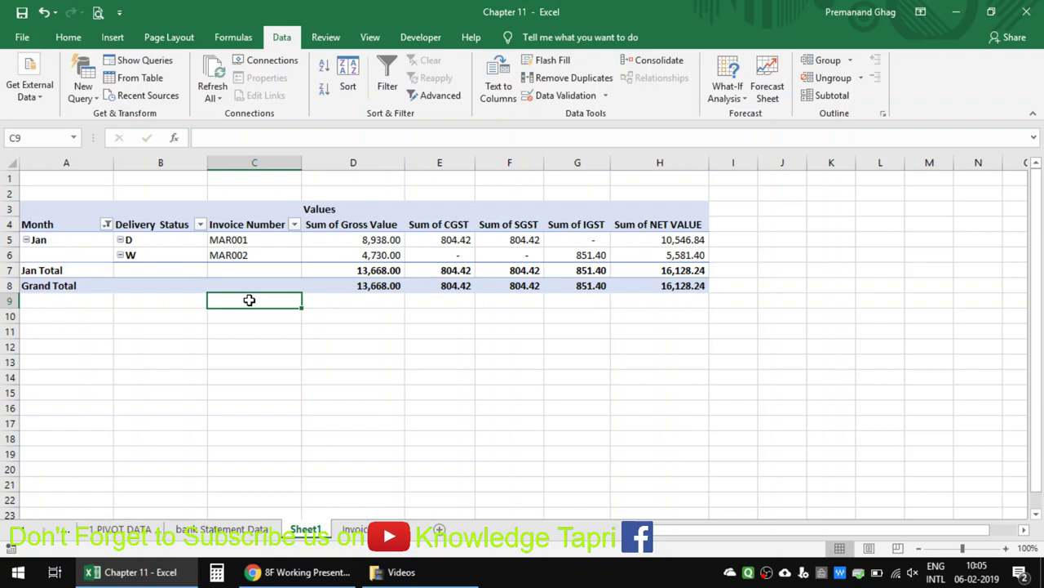
- Select a cell in the Jan invoice pivot table to bring up its PivotTable Fields list
left_click(223, 255)
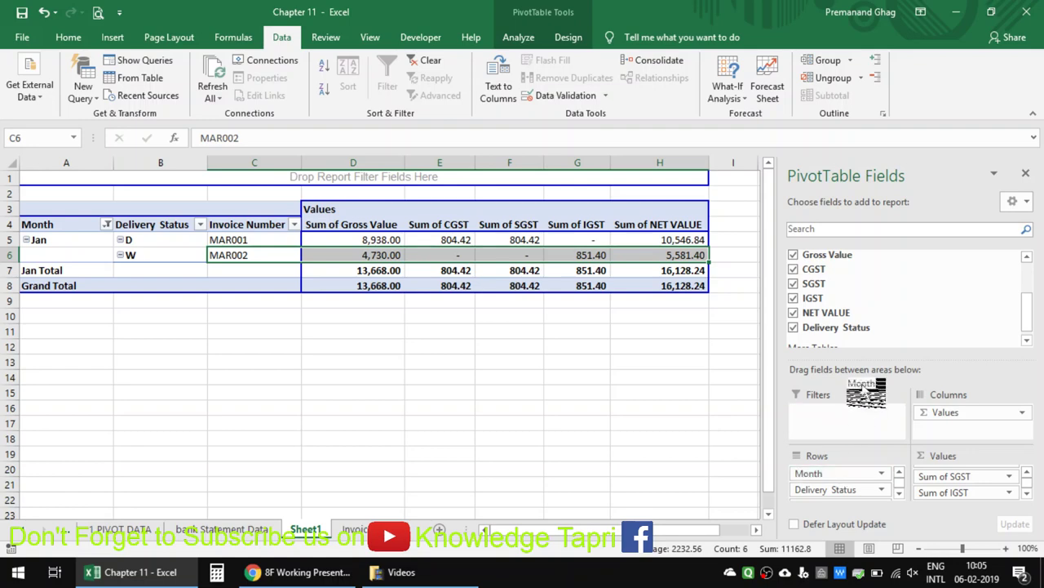
- Remove Month and Delivery Status from the pivot rows, then select the Sum of Gross Value column
left_click_drag(838, 479, 852, 390)
mouse_move(851, 474)
left_mouse_down()
mouse_move(873, 356)
mouse_move(820, 320)
left_mouse_up()
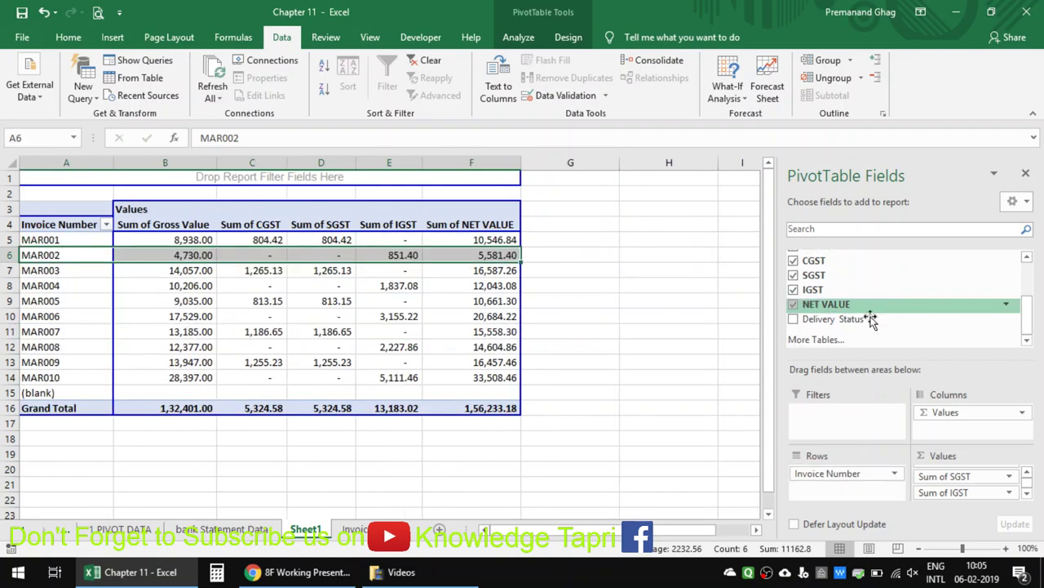
left_click(163, 287)
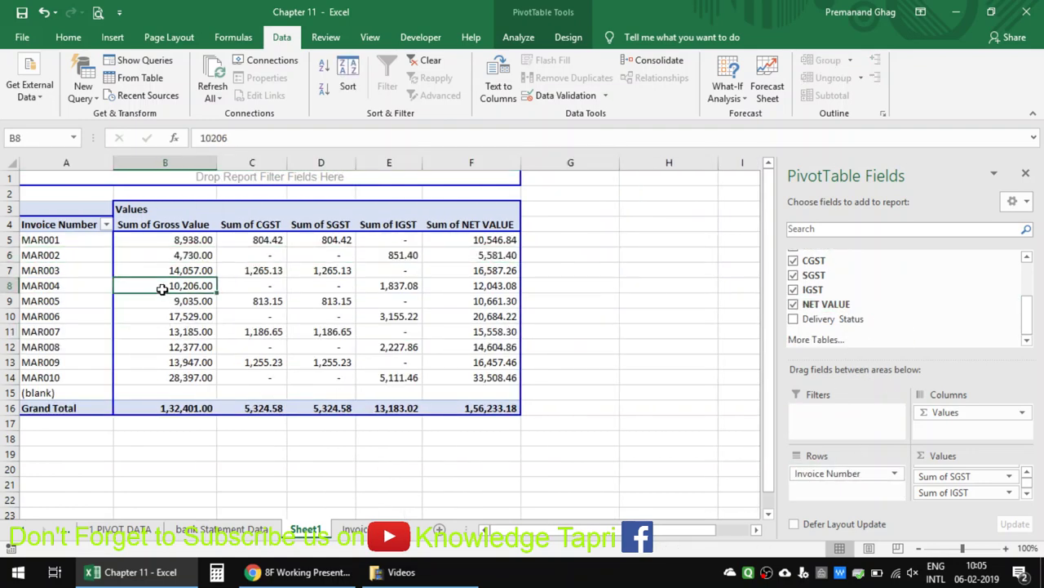
left_click(176, 238)
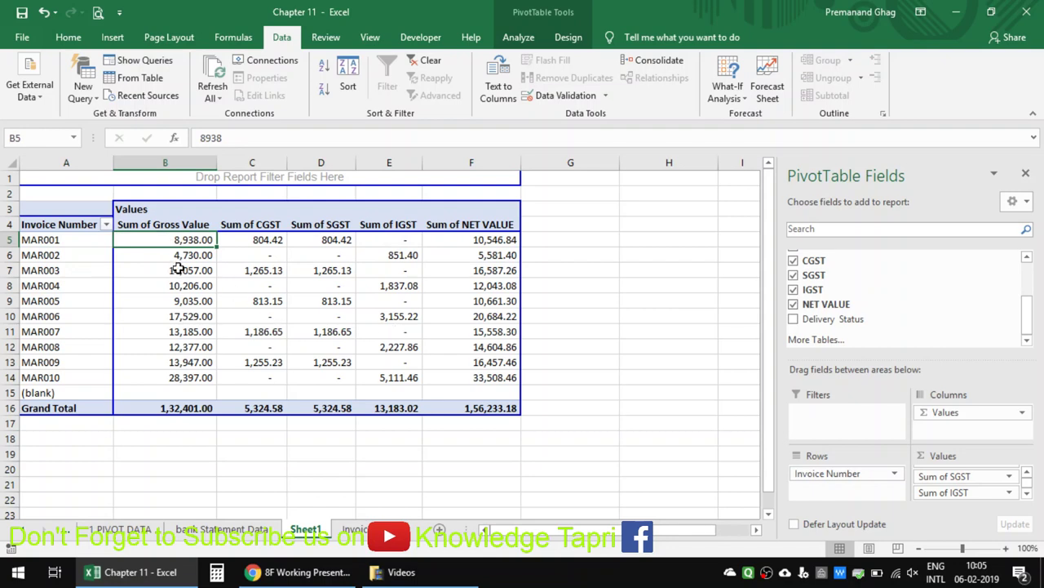
mouse_move(178, 268)
left_click(196, 217)
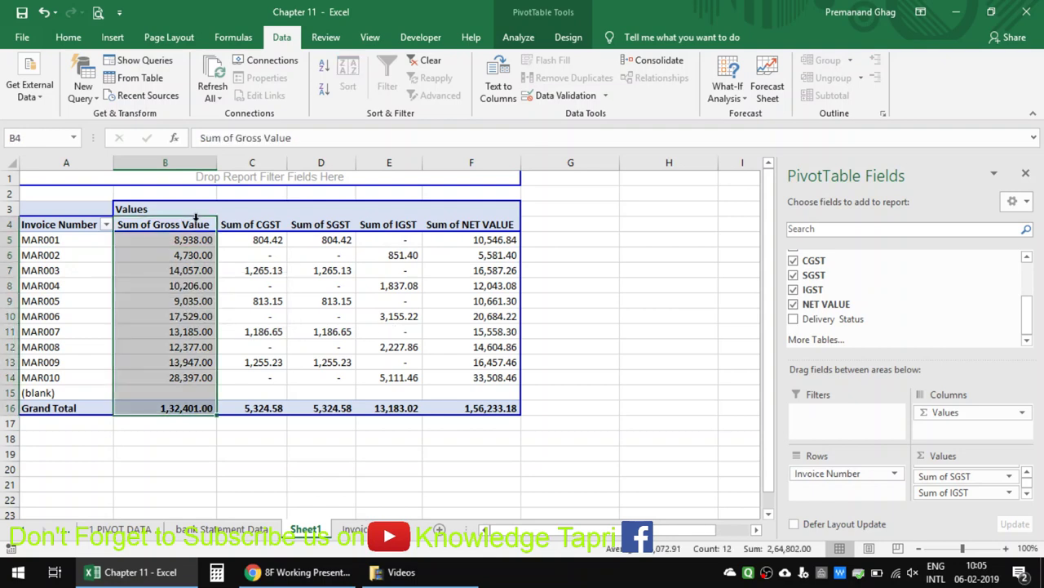
left_click(181, 266)
left_click_drag(189, 240, 188, 404)
left_click(194, 219)
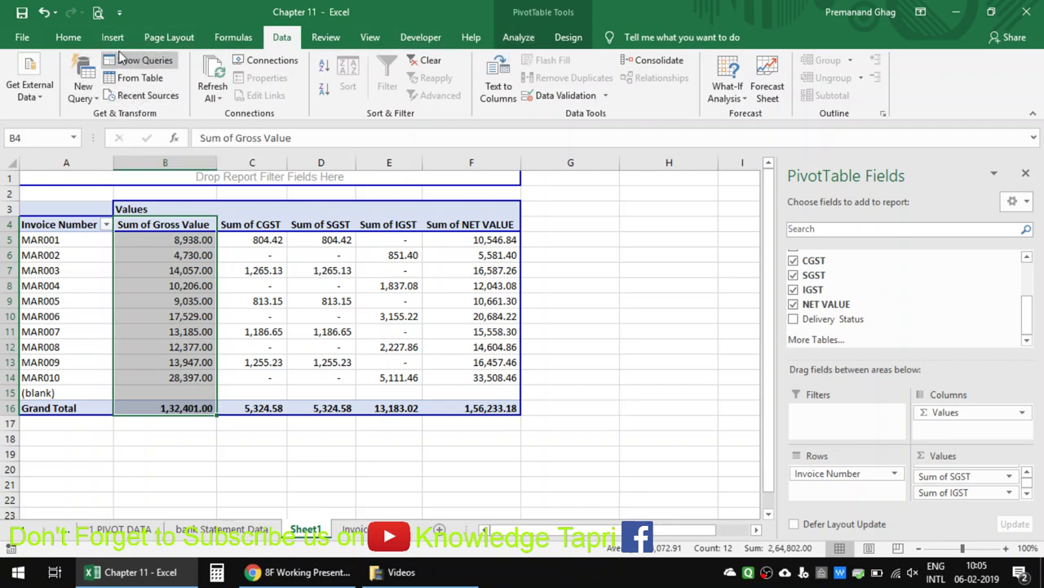
- Preview the conditional formatting options without applying any, then select only the per-invoice gross values
left_click(63, 45)
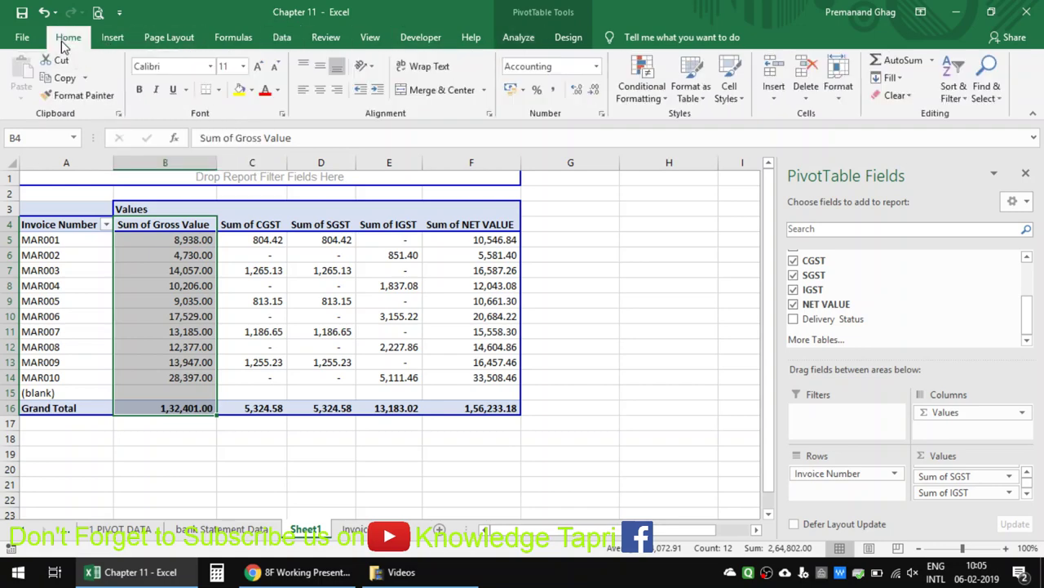
left_click(642, 88)
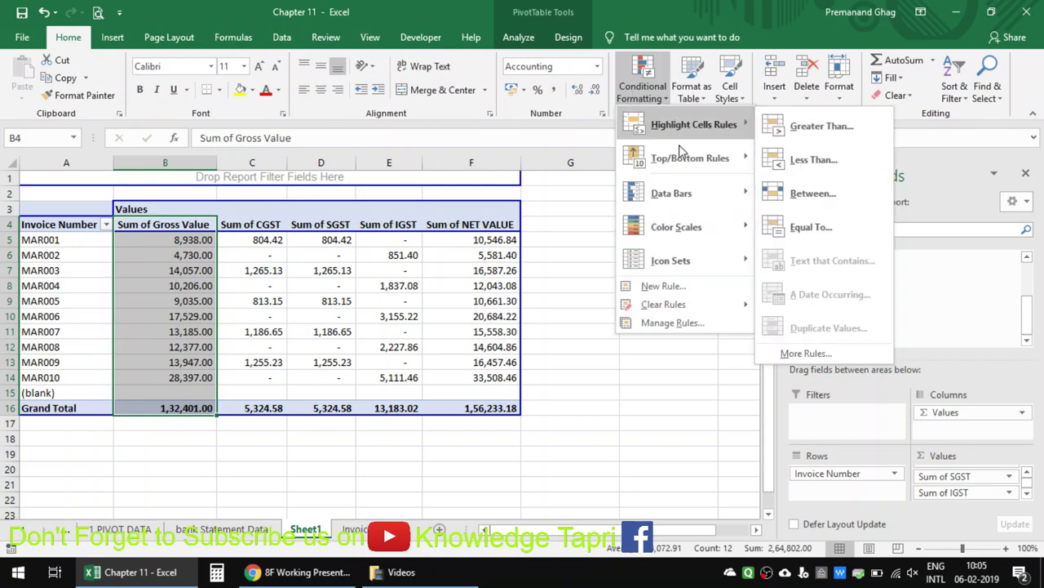
mouse_move(698, 195)
mouse_move(715, 228)
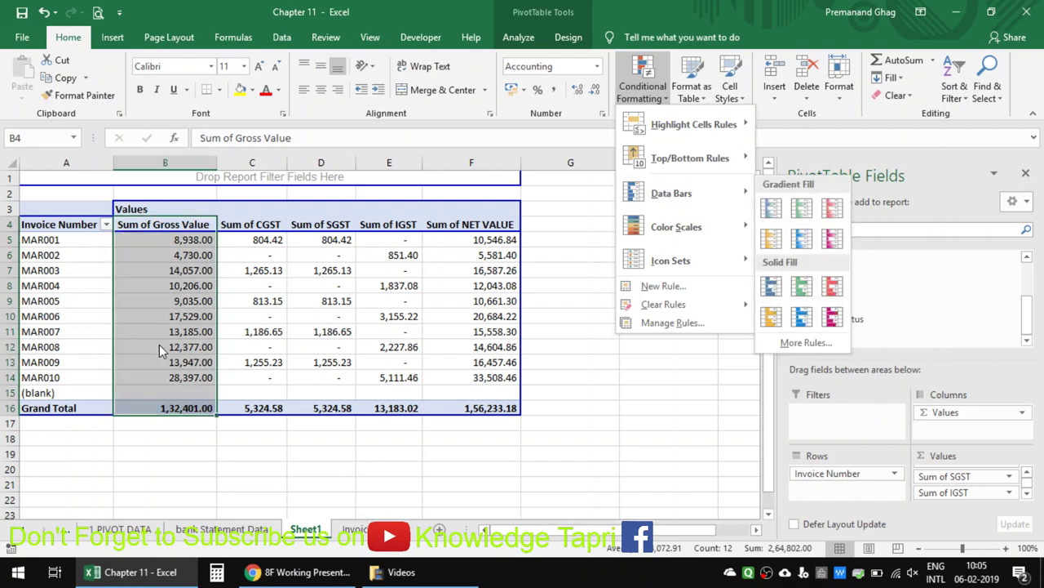
left_click(171, 284)
left_click(190, 232)
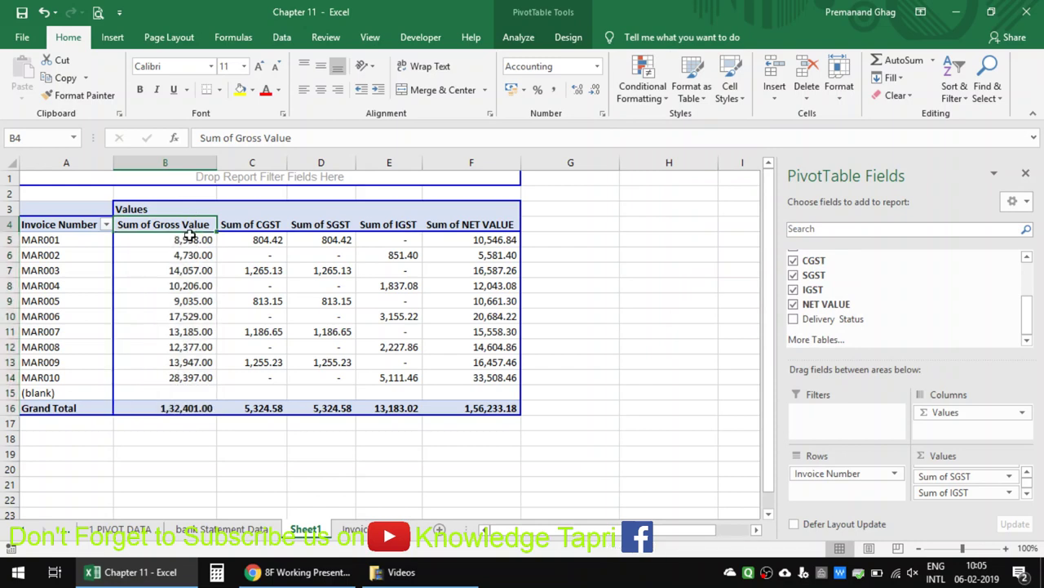
left_click_drag(190, 239, 186, 392)
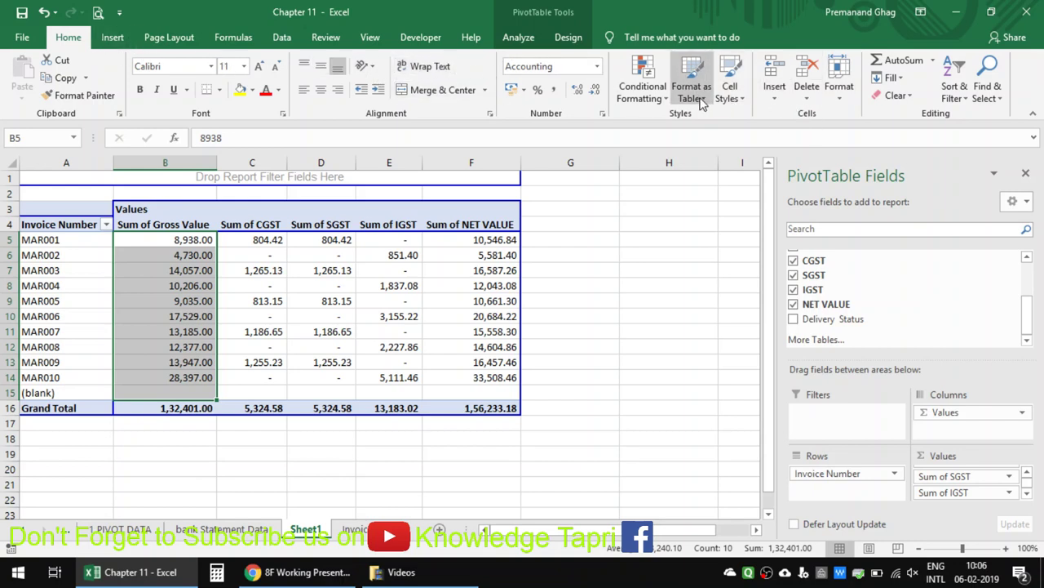
- Apply orange solid-fill data bars to the MAR001–MAR010 gross values and inspect them
left_click(645, 95)
mouse_move(694, 193)
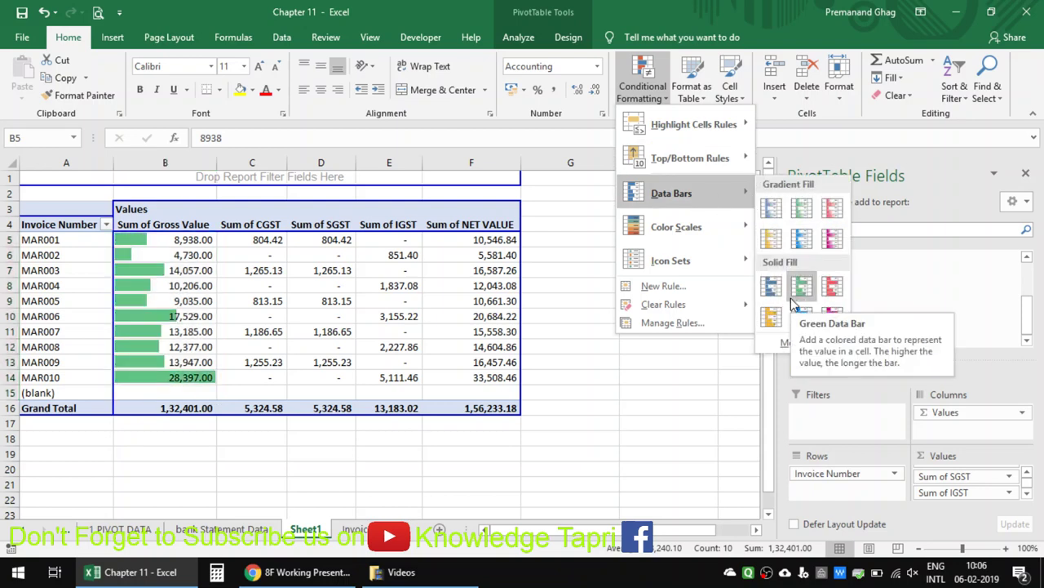
left_click(775, 317)
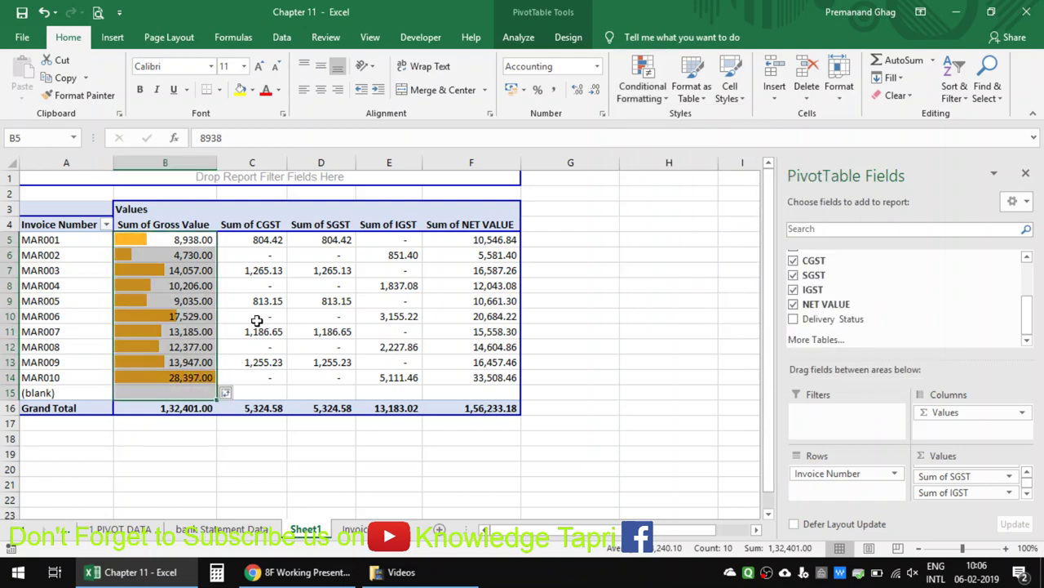
left_click(167, 314)
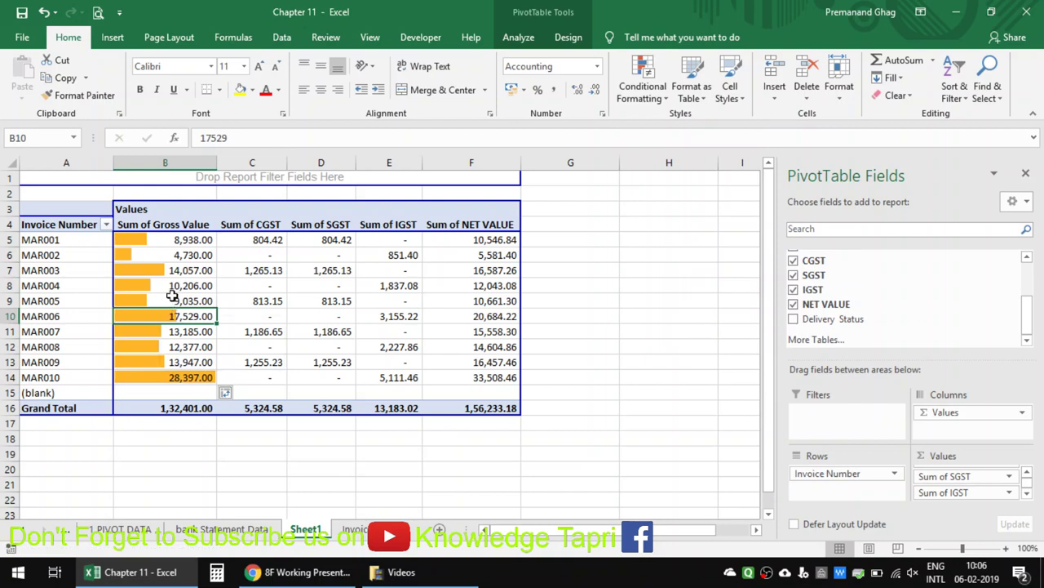
left_click(144, 285)
left_click(86, 240)
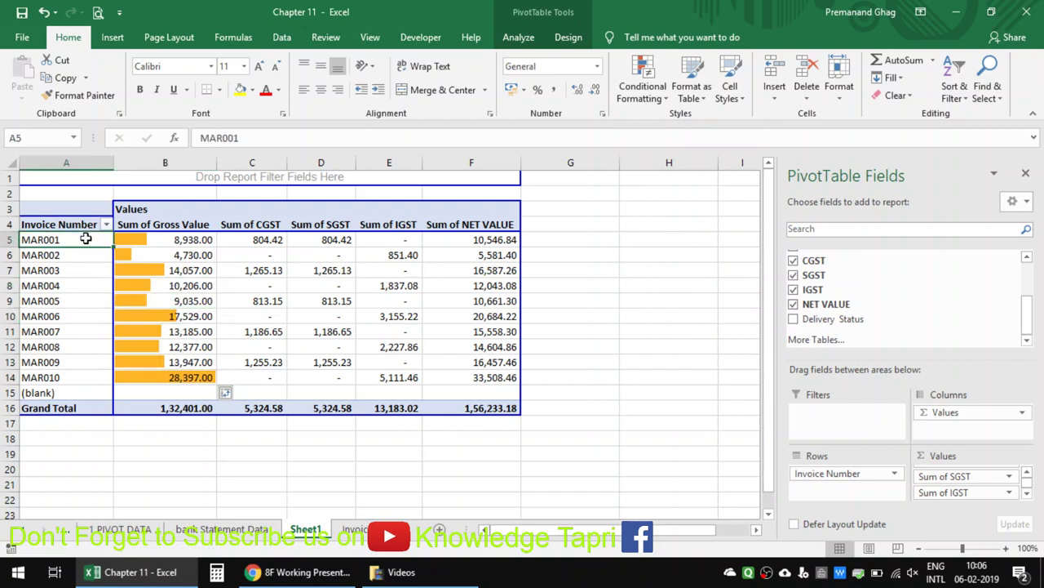
left_click(211, 240)
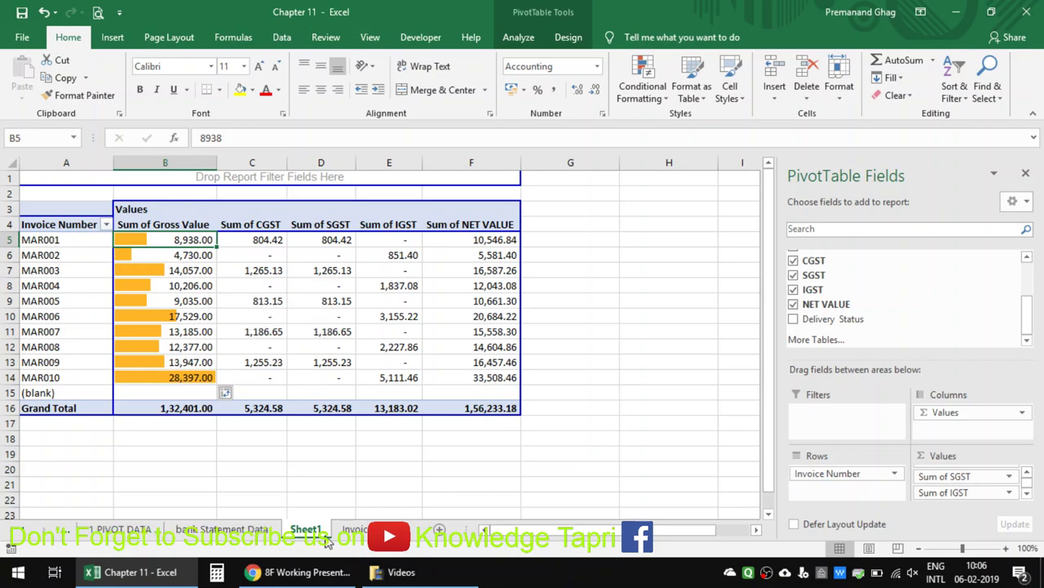
- On the Invoice sheet, change the first Table row's price in D2 to 600
left_click(354, 529)
left_click(186, 202)
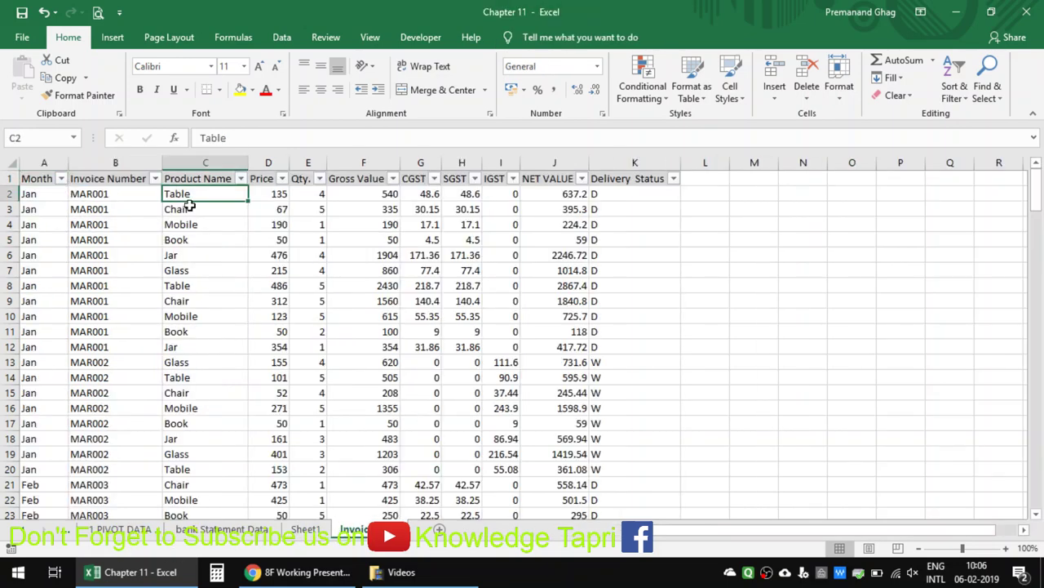
left_click(353, 194)
left_click(272, 194)
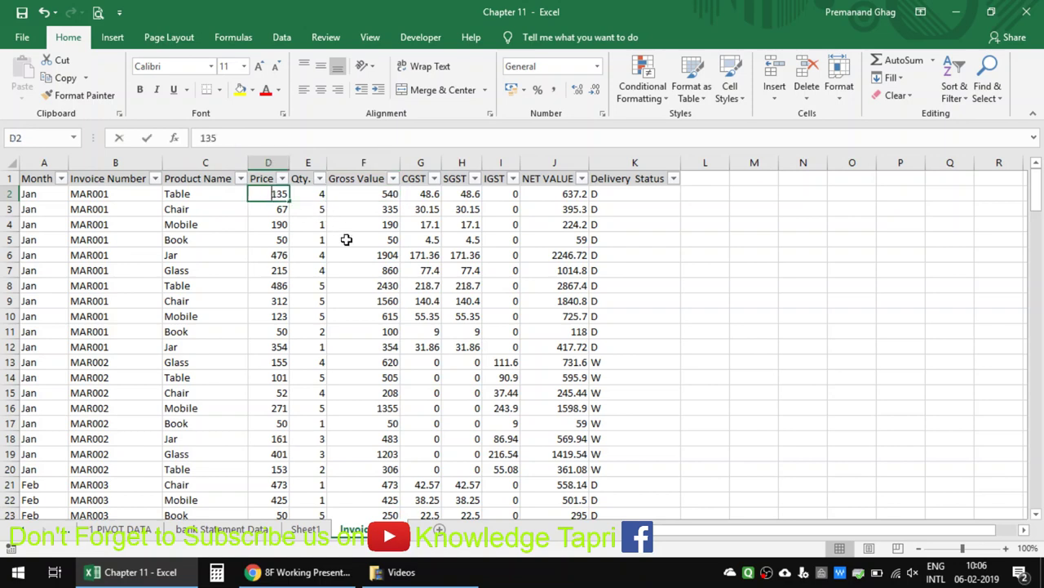
type("600")
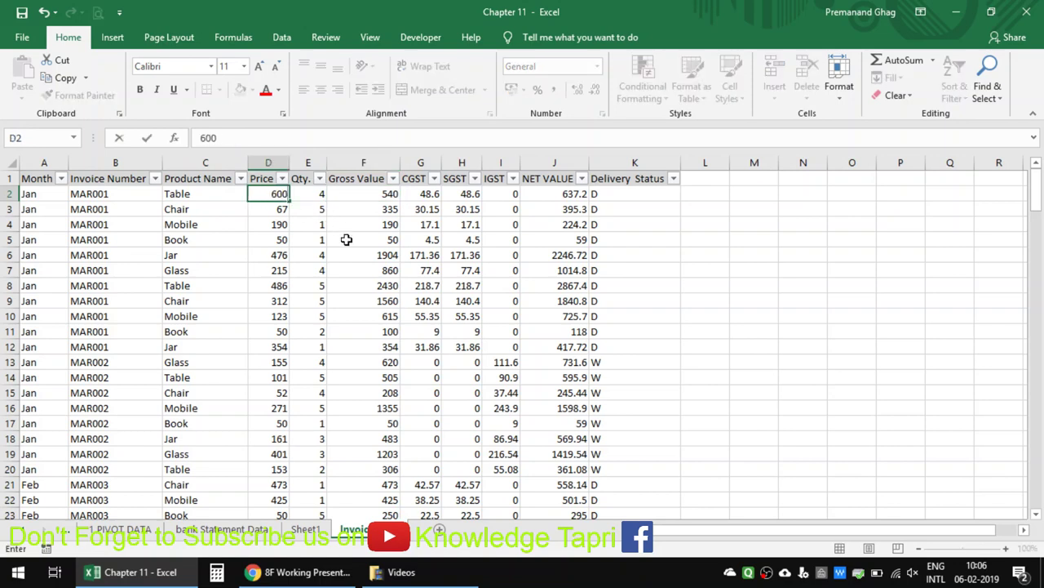
key("Return")
- Refresh the Sheet1 pivot from its shortcut menu, check MAR001, then undo the refresh
left_click(306, 529)
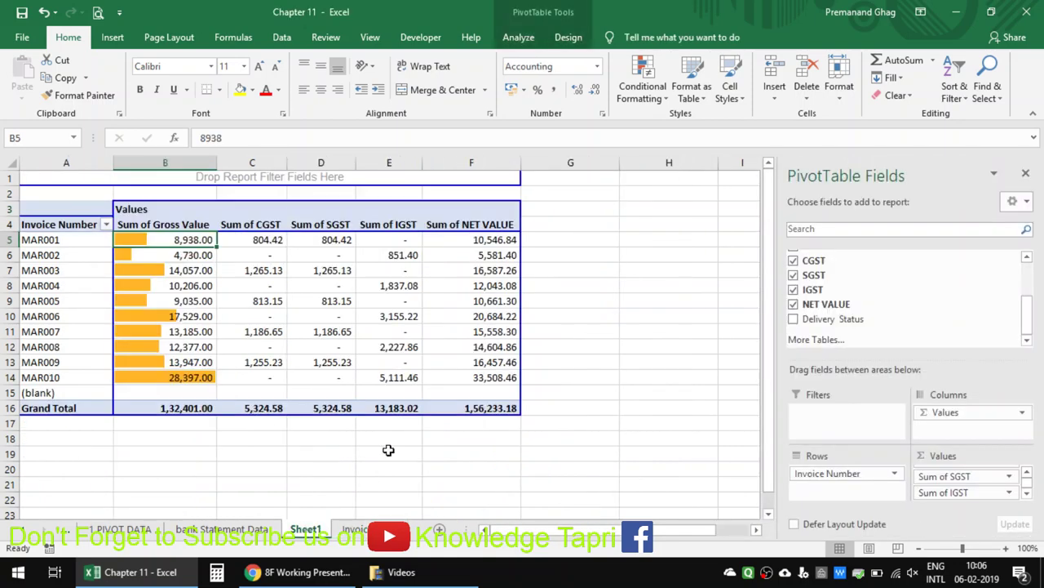
right_click(261, 285)
left_click(295, 355)
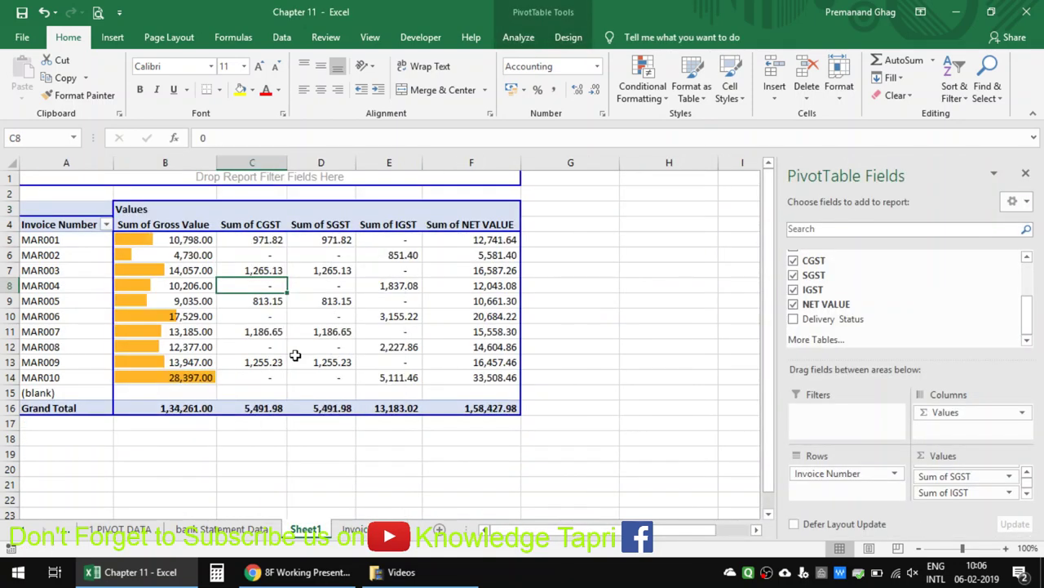
left_click(180, 243)
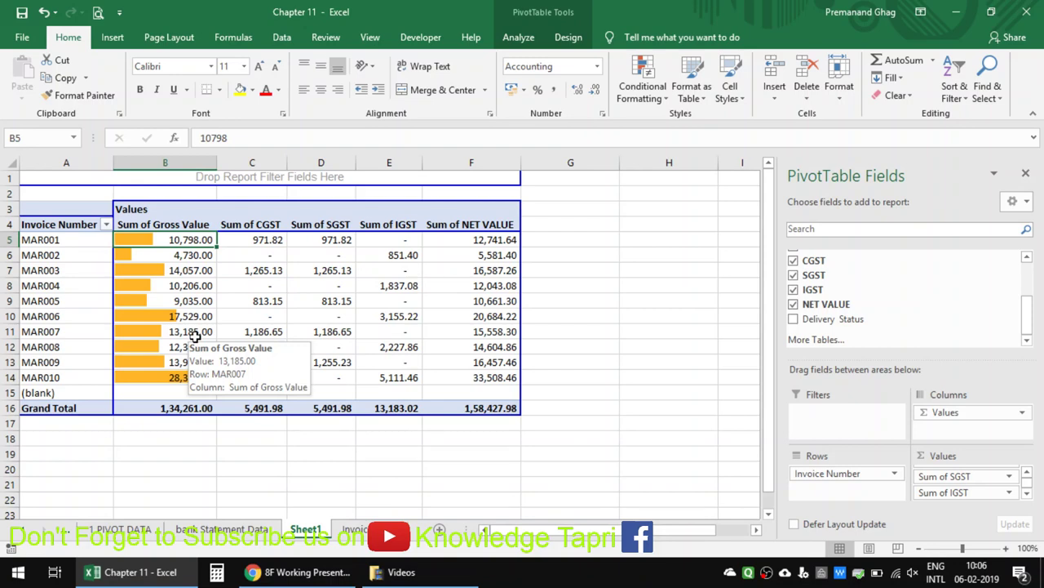
key("ctrl+z")
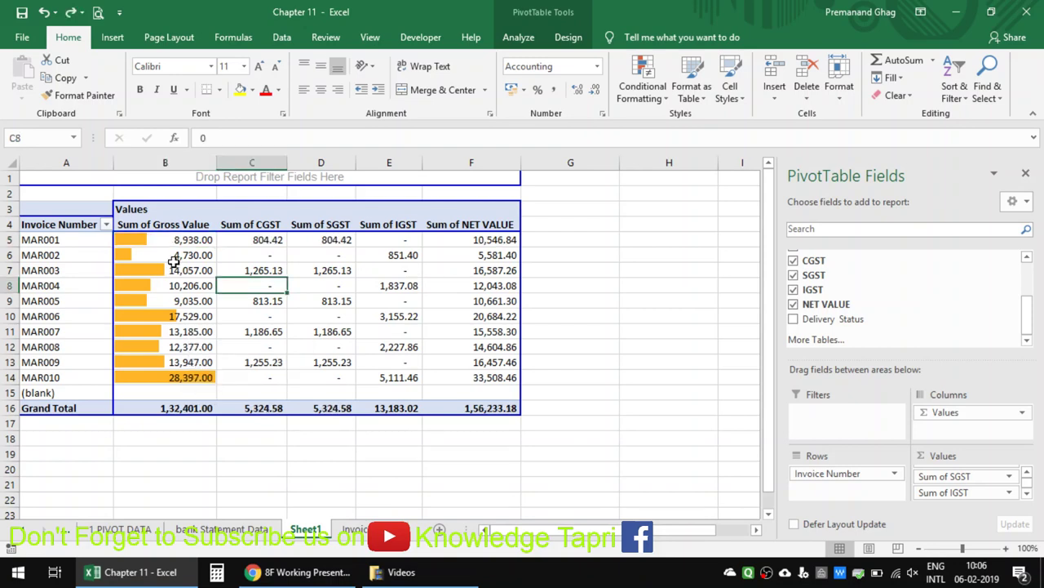
- Use Data > Refresh All so MAR001's gross value updates to 10,798.00
left_click(136, 242)
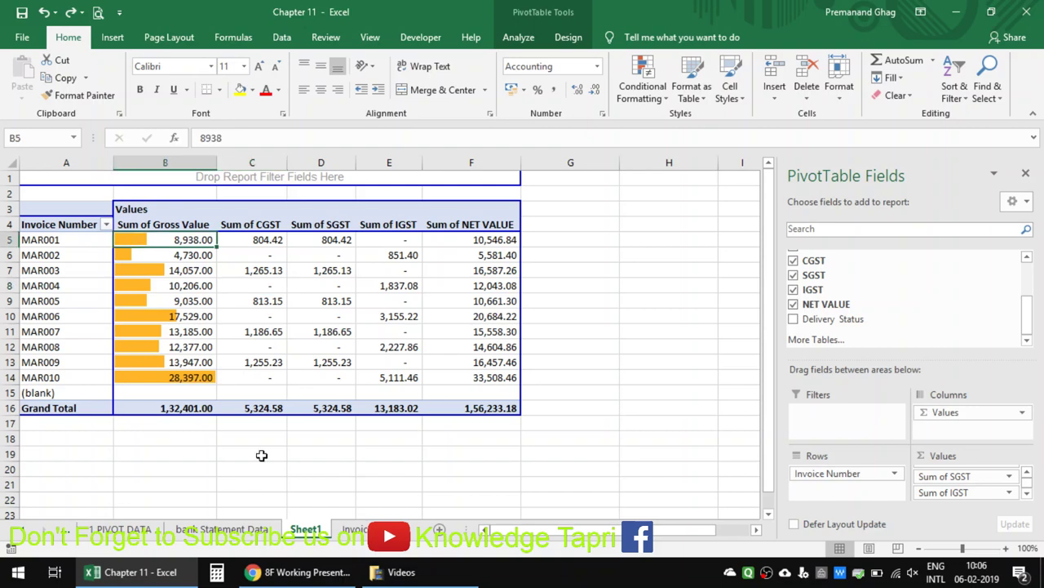
left_click(281, 37)
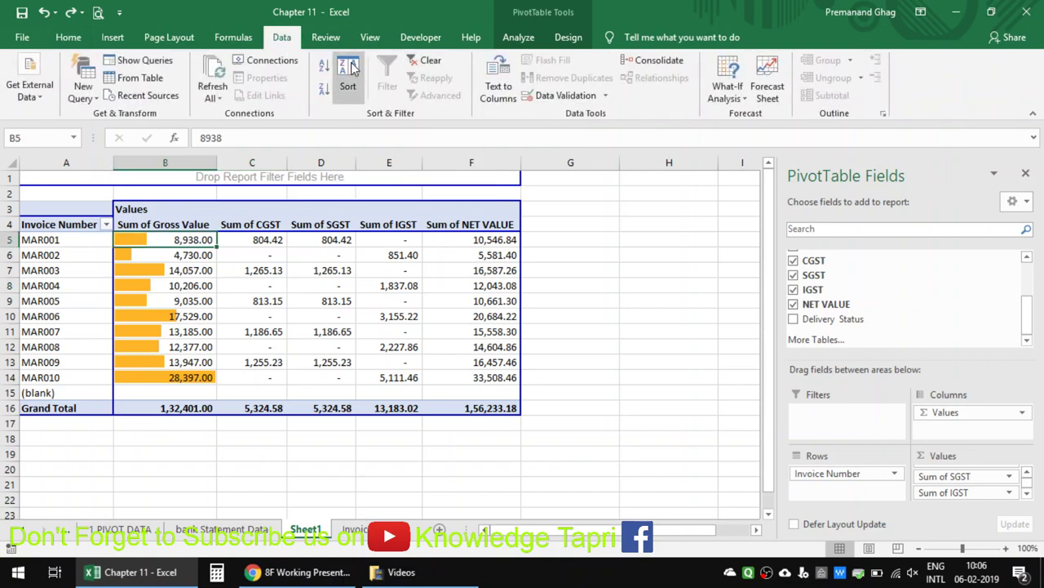
left_click(212, 76)
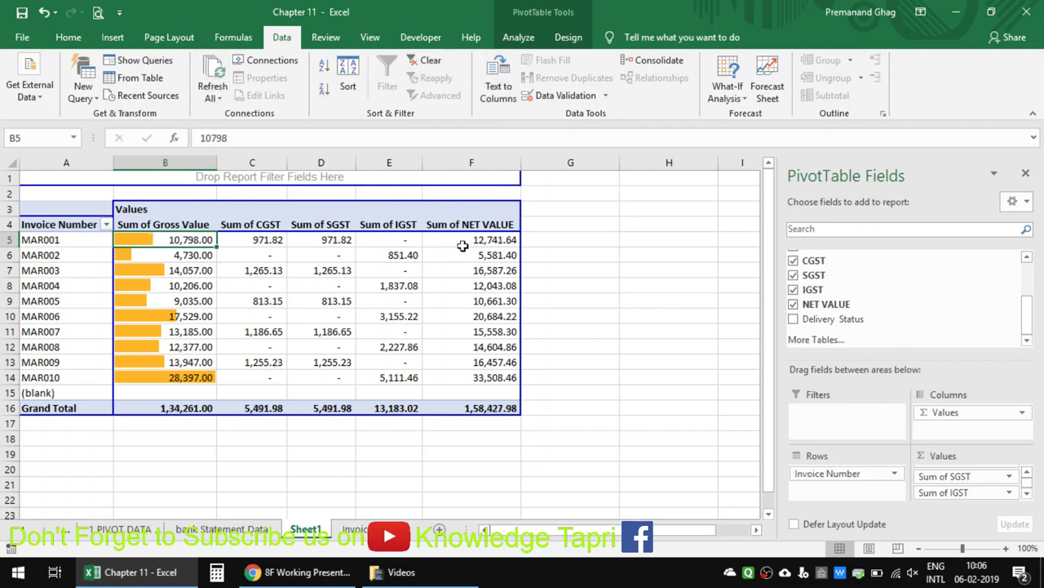
mouse_move(477, 245)
left_click(85, 378)
left_click(165, 377)
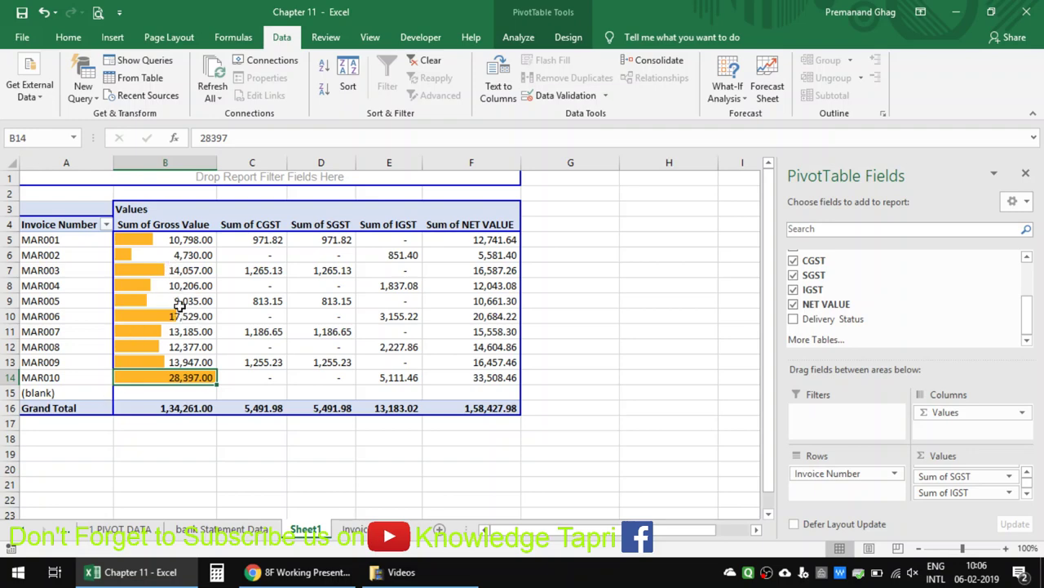
left_click(187, 317)
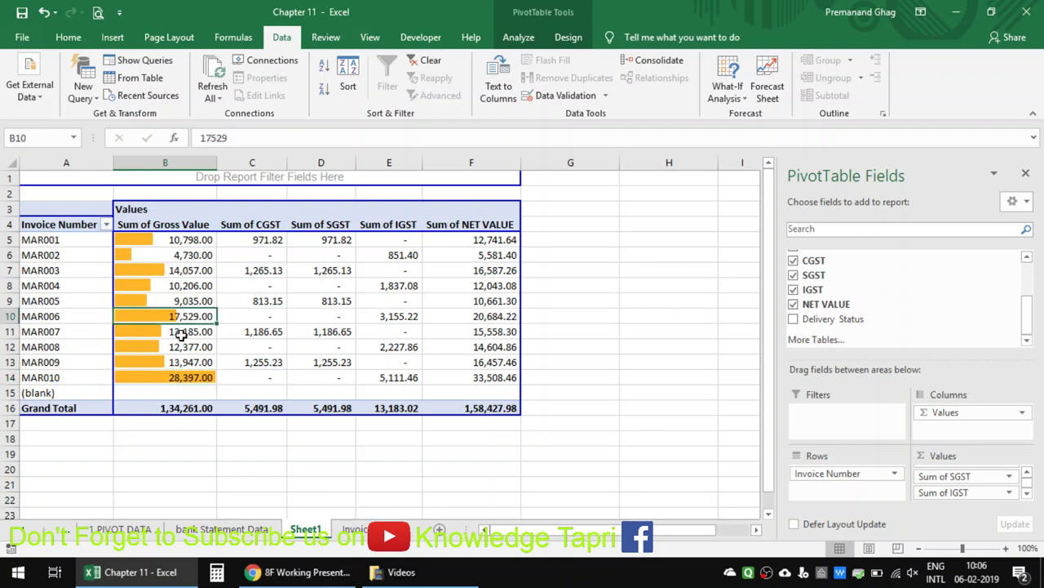
- Filter the Invoice sheet's Invoice Number column to show only MAR006
left_click(255, 532)
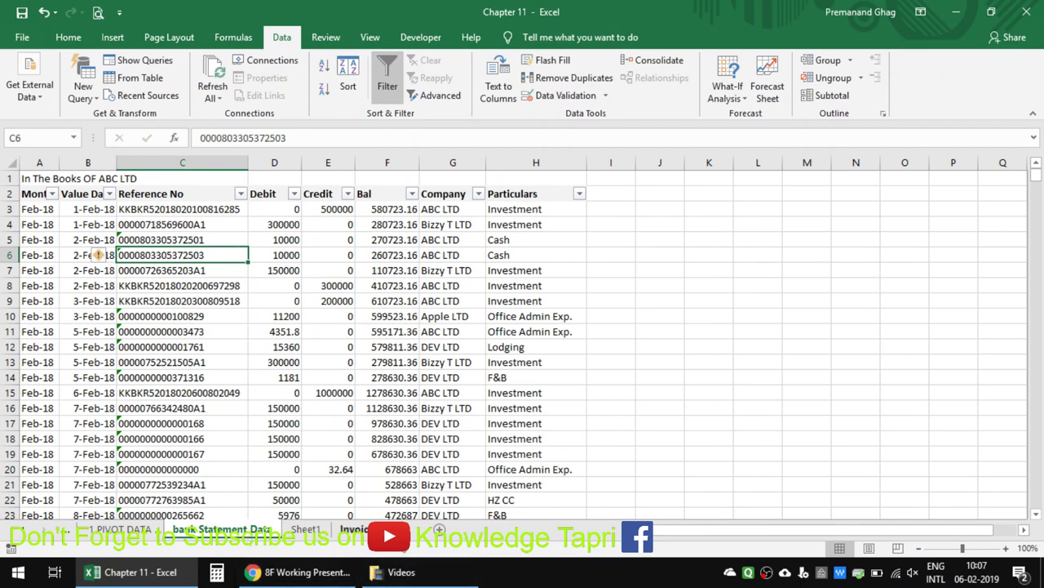
left_click(355, 529)
left_click(122, 206)
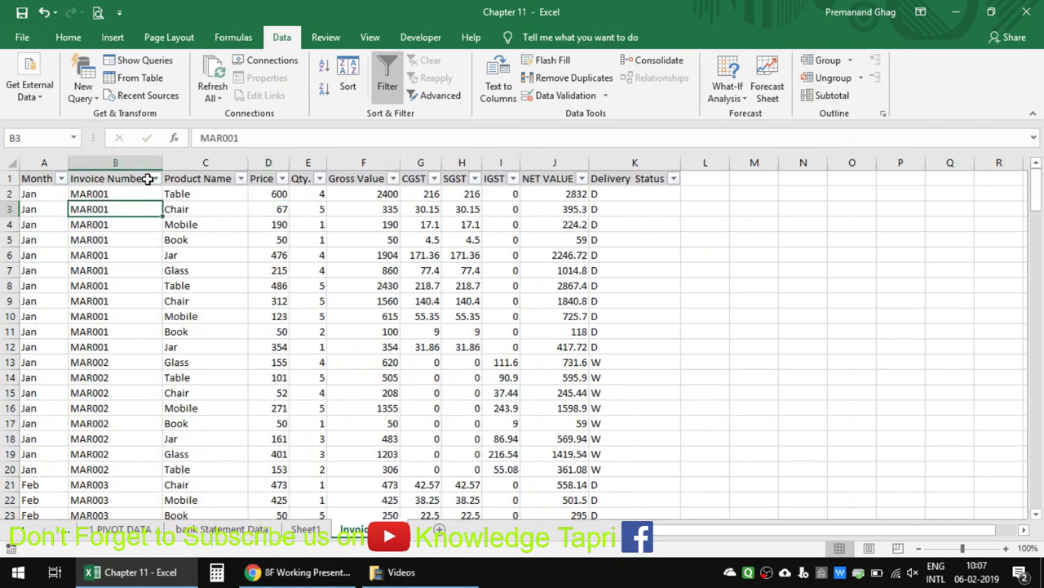
left_click(154, 178)
left_click(73, 327)
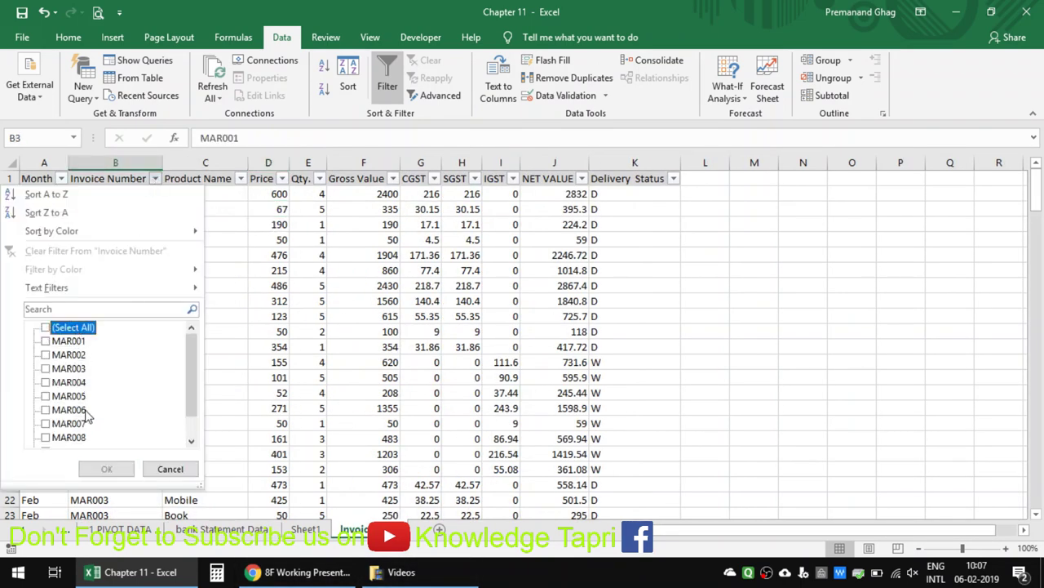
left_click(87, 410)
left_click(98, 467)
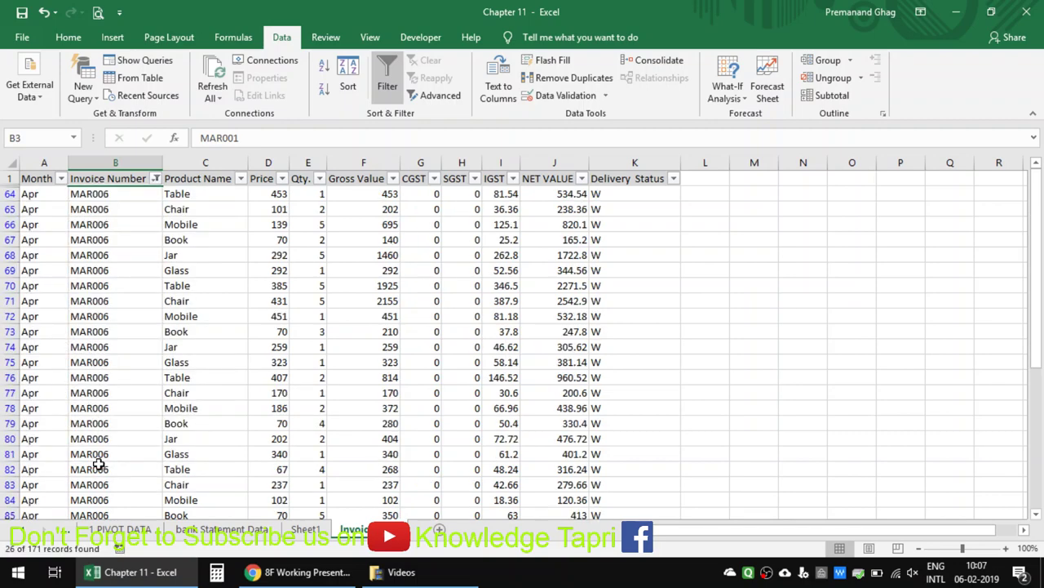
- Set MAR006's first price in D64 to 1000
left_click(175, 239)
left_click(267, 194)
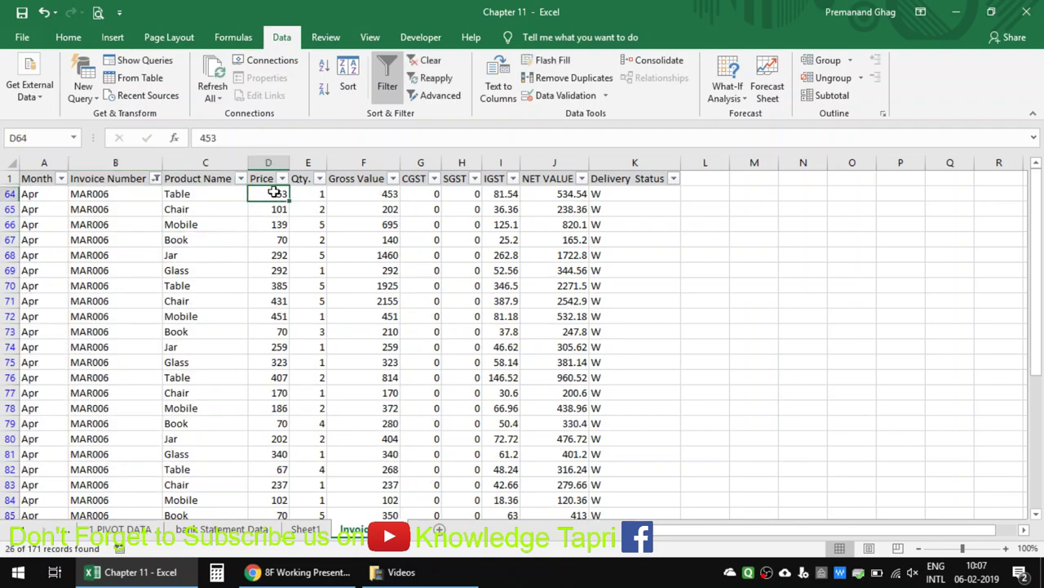
type("1000")
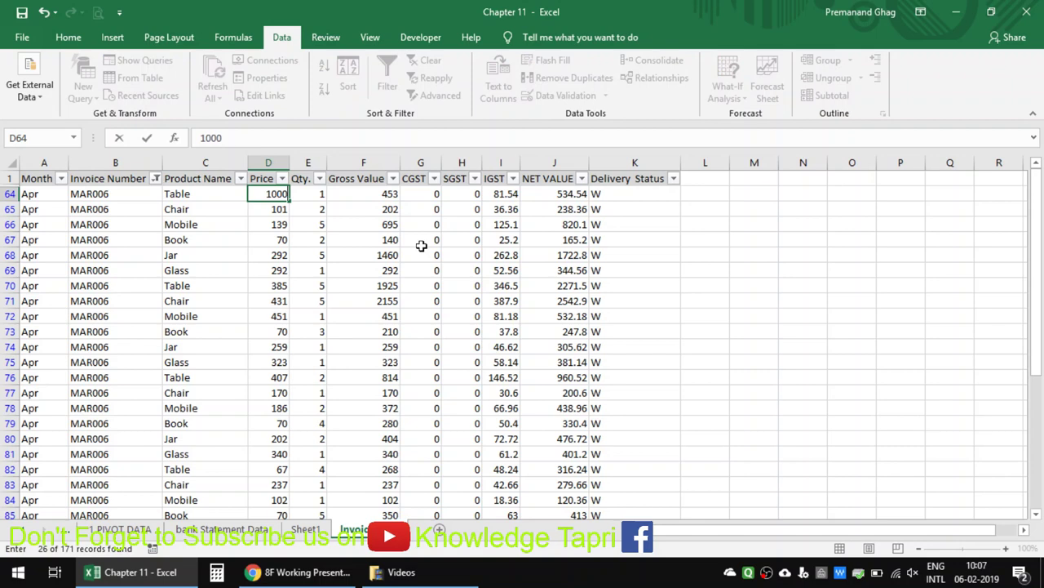
key("Return")
key("Down")
key("Down")
key("Down")
key("Down")
key("Up")
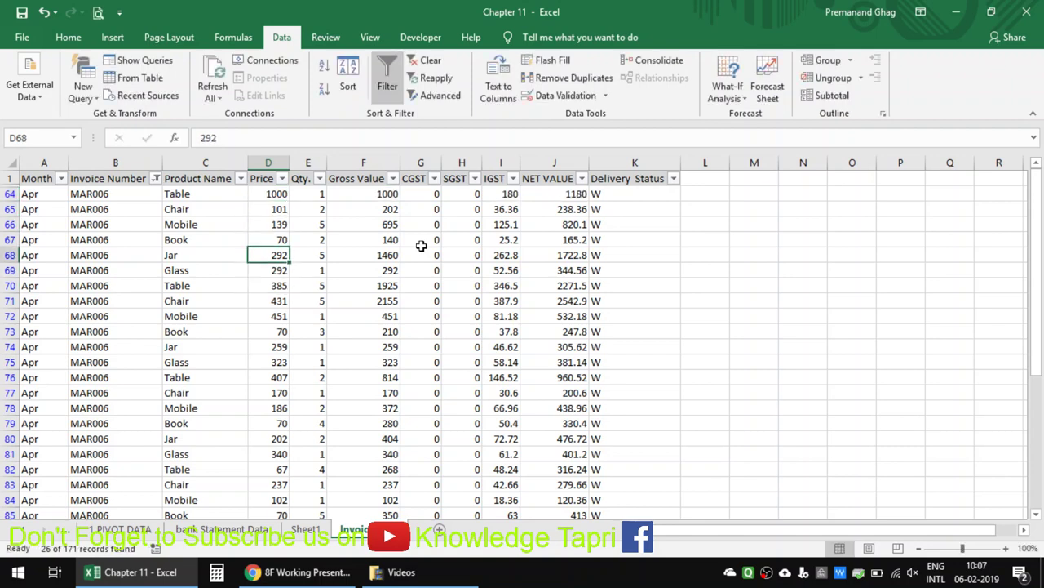
key("Up")
key("Up")
key("Up")
- Set the MAR006 prices in D66 to 5000 and D75 to 4000
key("Down")
type("5")
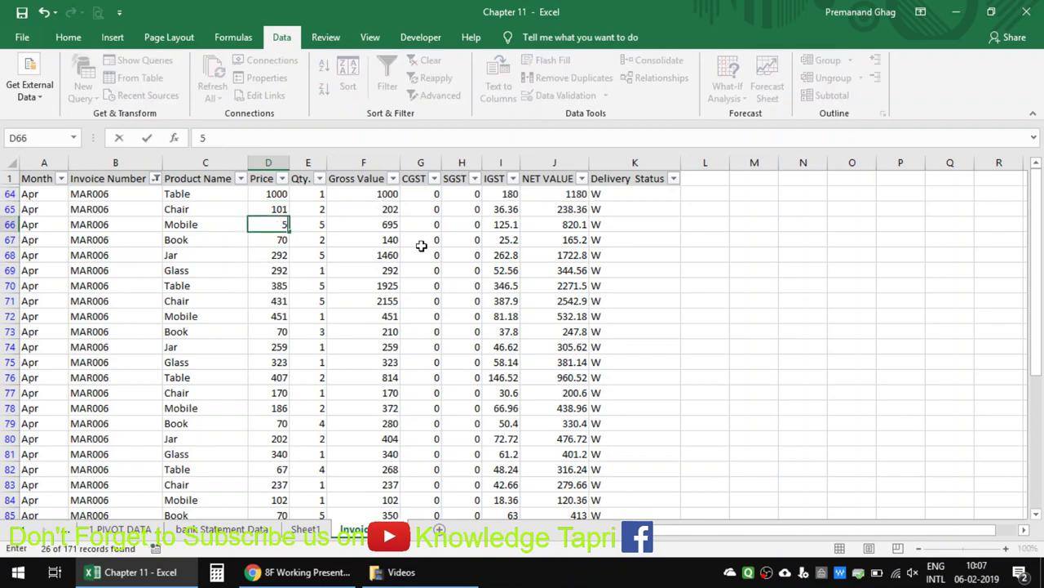
type("000")
key("Return")
key("Down")
key("Down")
key("Down")
key("Down")
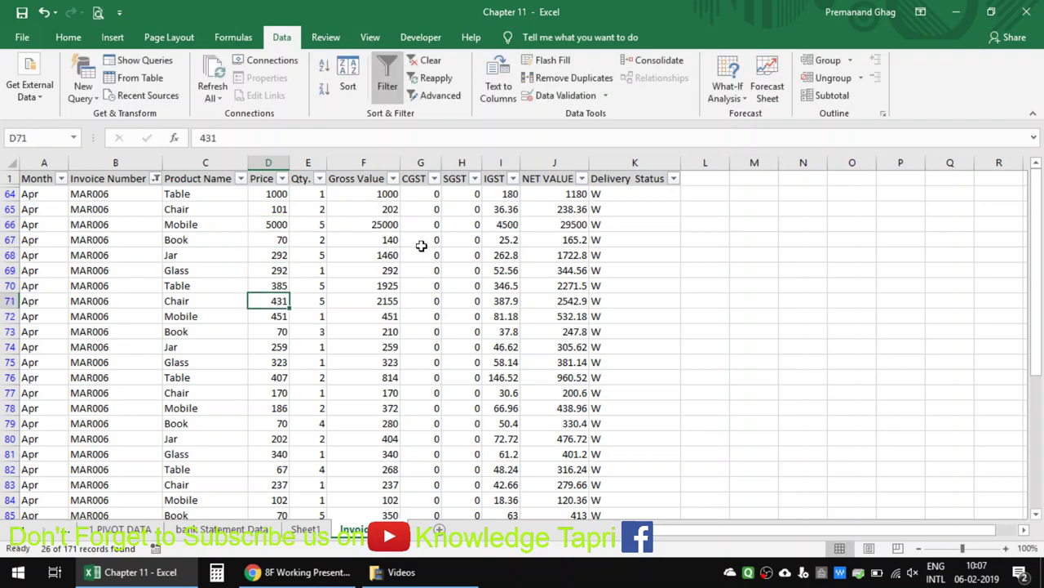
key("Down")
key("Down")
key("Down")
key("Down")
type("4")
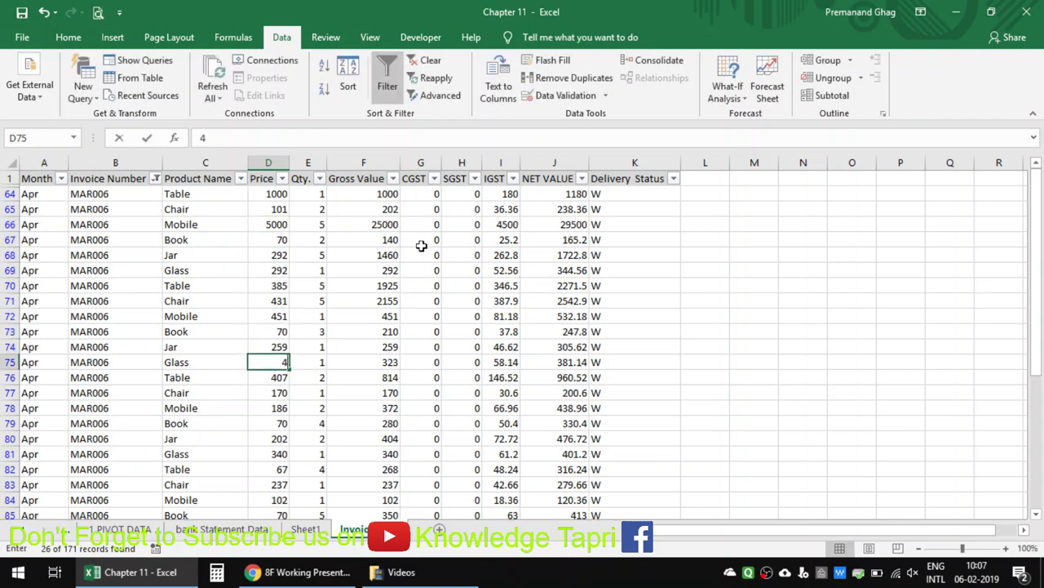
type("000")
key("ctrl+Return")
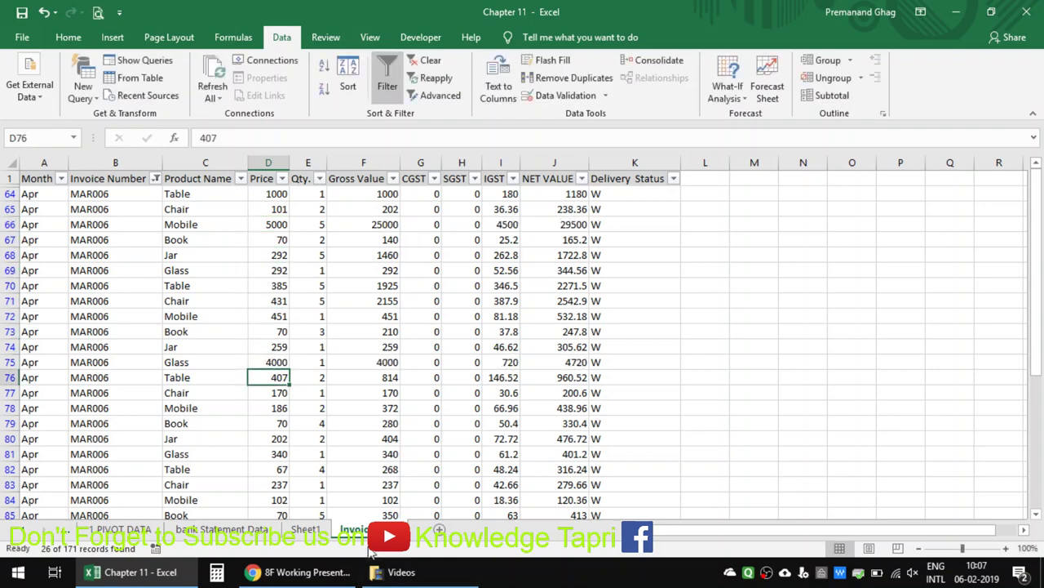
- Return to the Sheet1 pivot table and select its MAR006 row
key("ctrl+Page_Up")
left_click(213, 86)
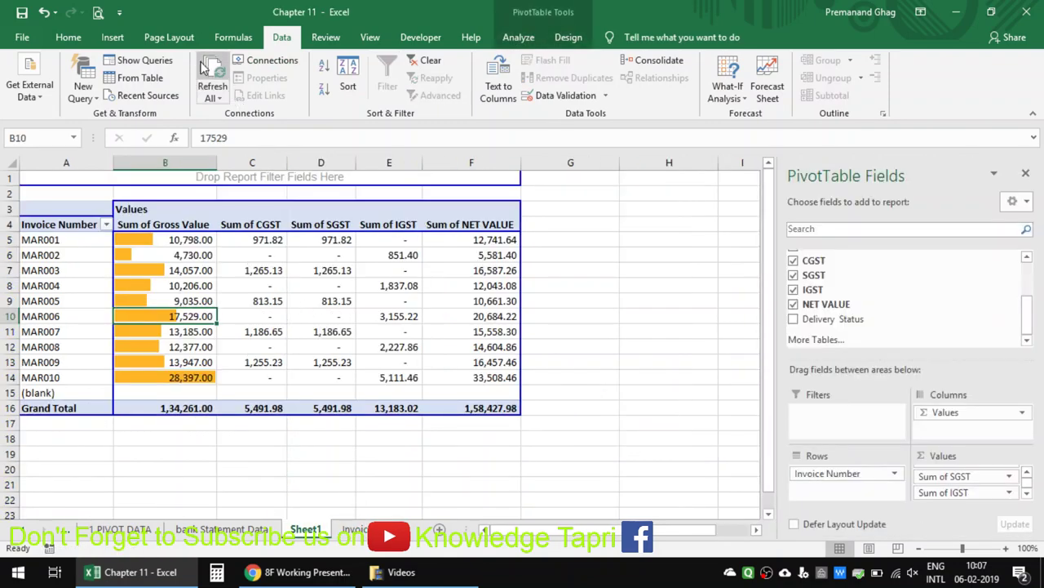
left_click(10, 316)
- Refresh All so MAR006 shows gross 46,058.00 and the total reaches 1,62,790.00, then review NET VALUE
left_click(212, 85)
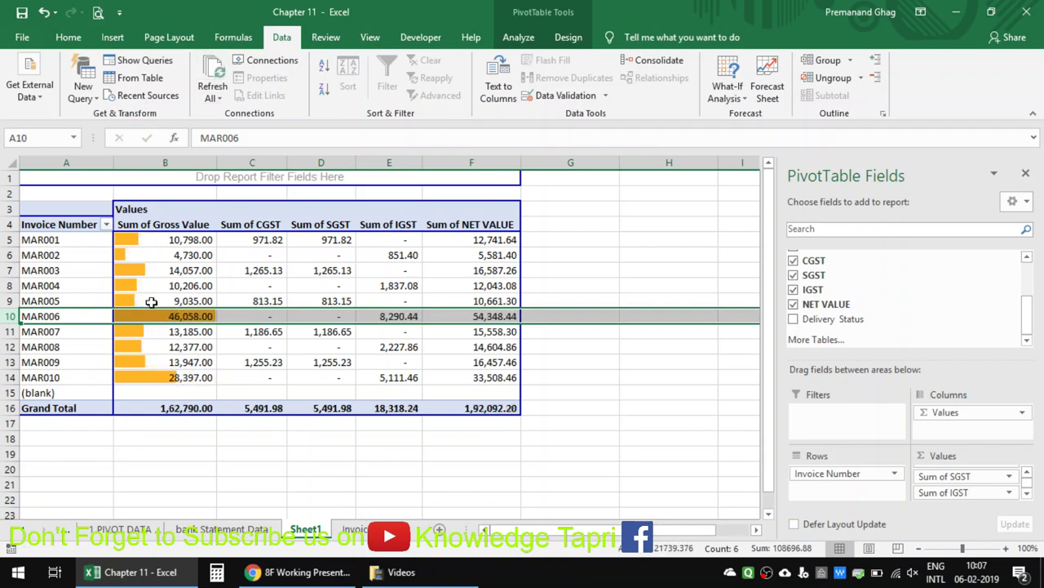
mouse_move(155, 378)
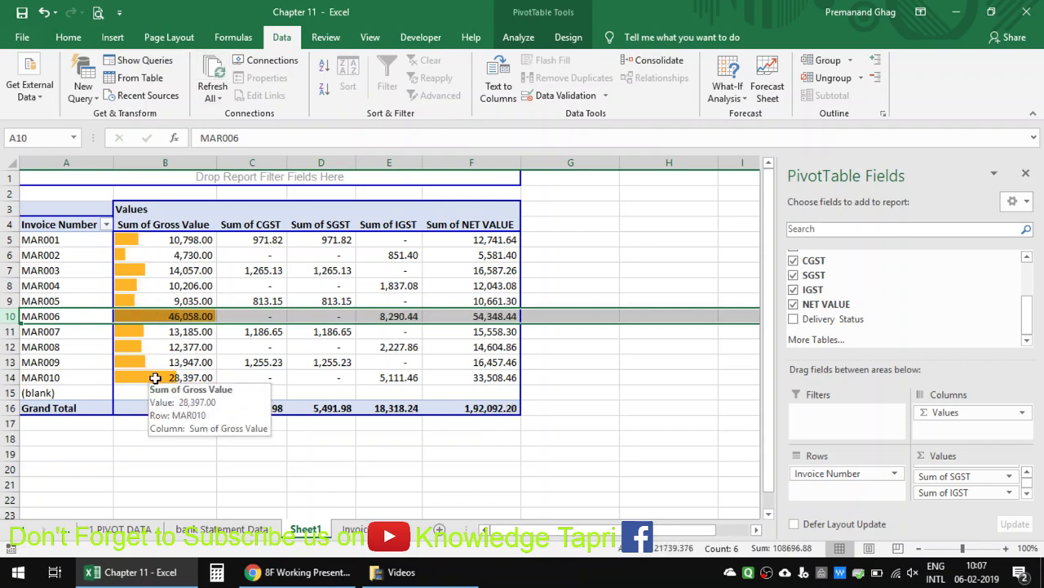
left_click(186, 254)
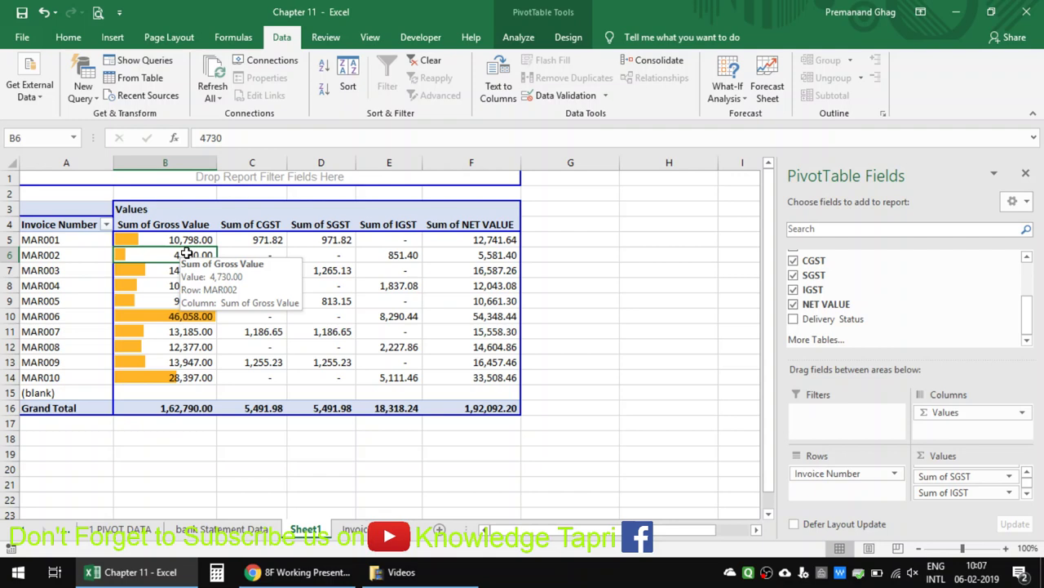
left_click(474, 236)
left_click(477, 224)
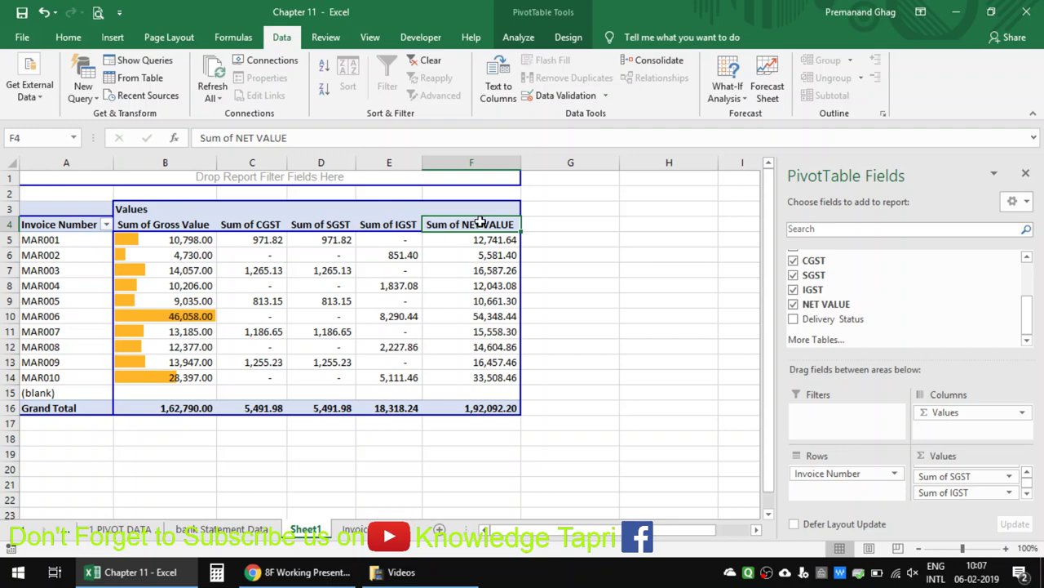
left_click(481, 217)
left_click(483, 272)
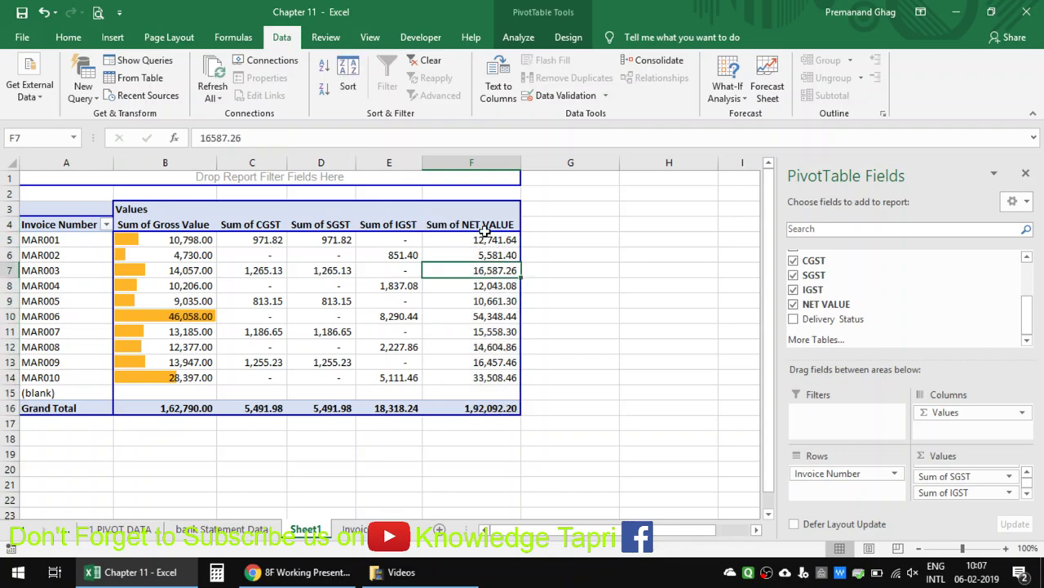
- Turn off grand totals for rows in the pivot's Totals & Filters options
right_click(352, 275)
right_click(224, 278)
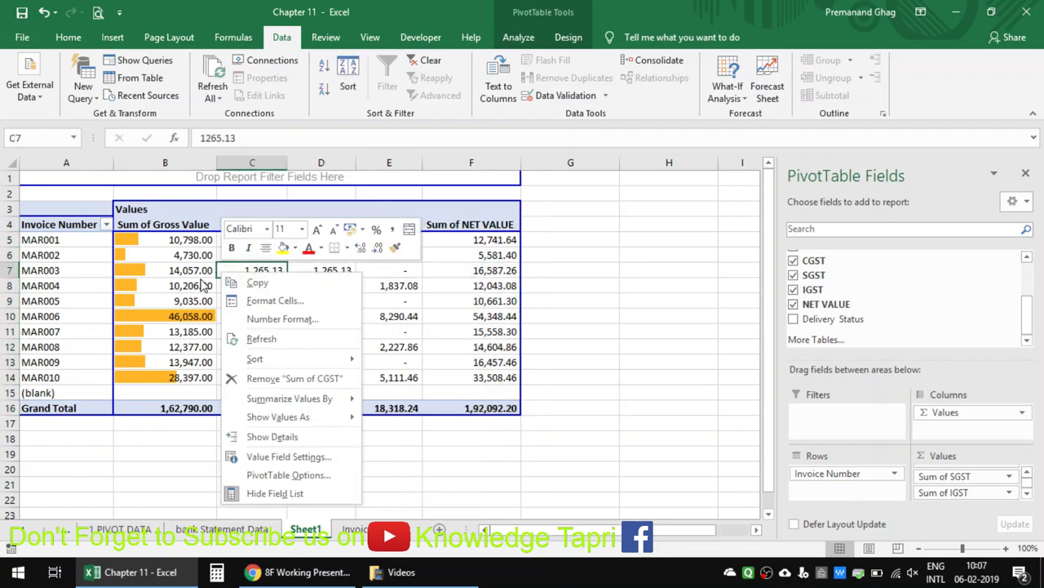
right_click(203, 286)
left_click(237, 481)
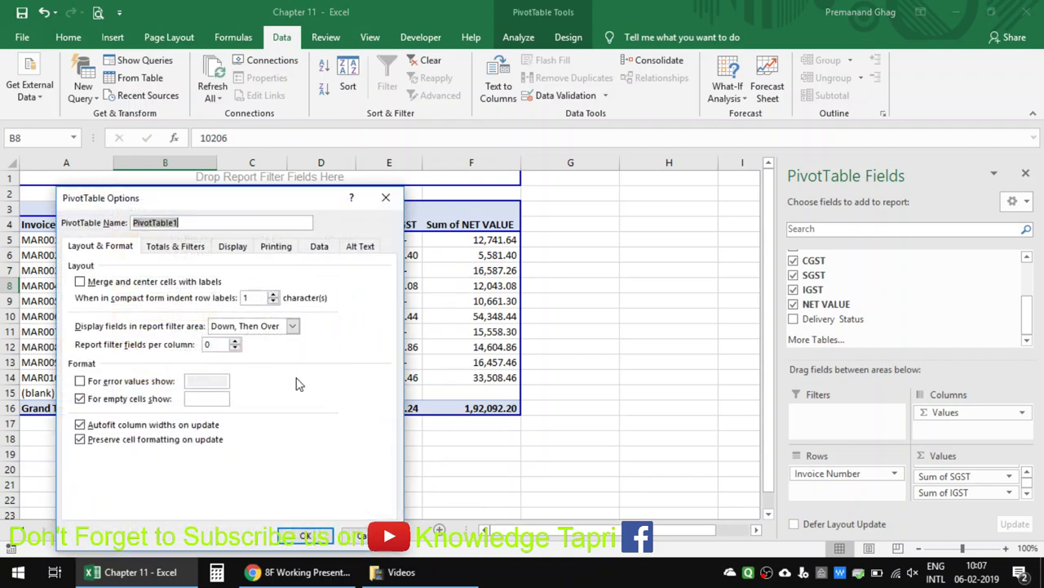
left_click(227, 251)
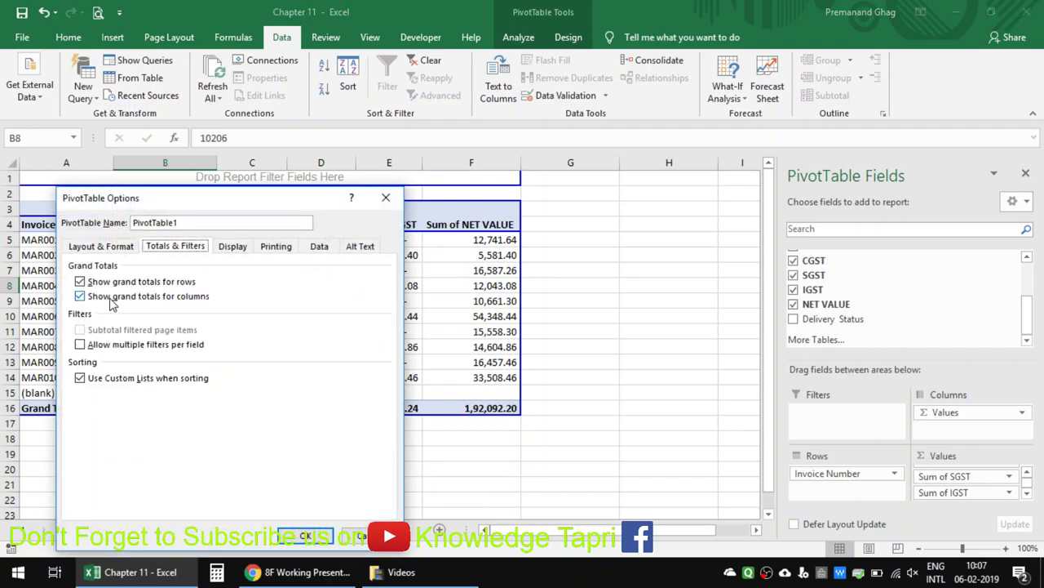
left_click(89, 282)
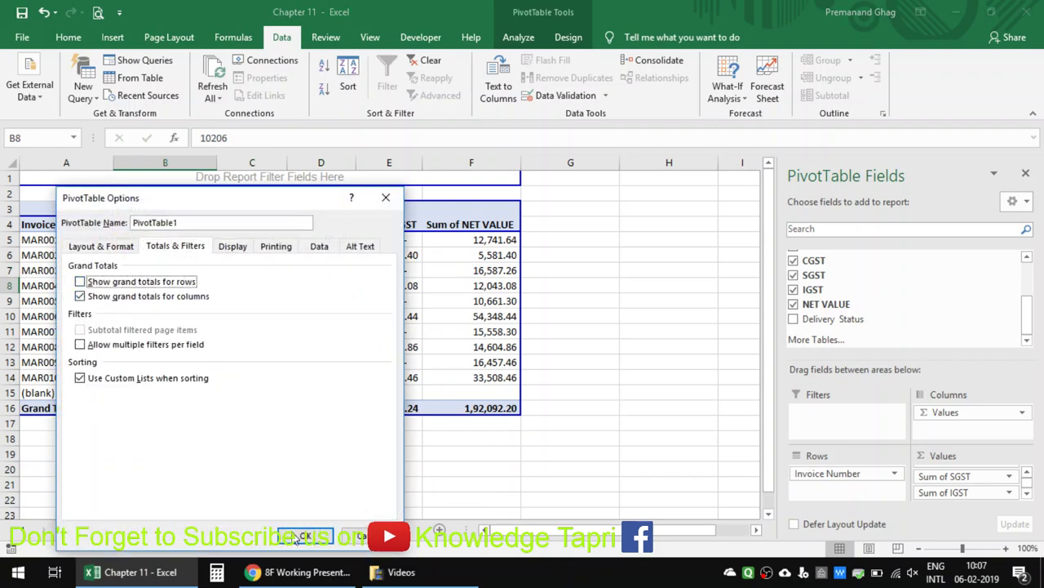
left_click(297, 536)
- Turn off grand totals for columns so the Grand Total row disappears
right_click(255, 299)
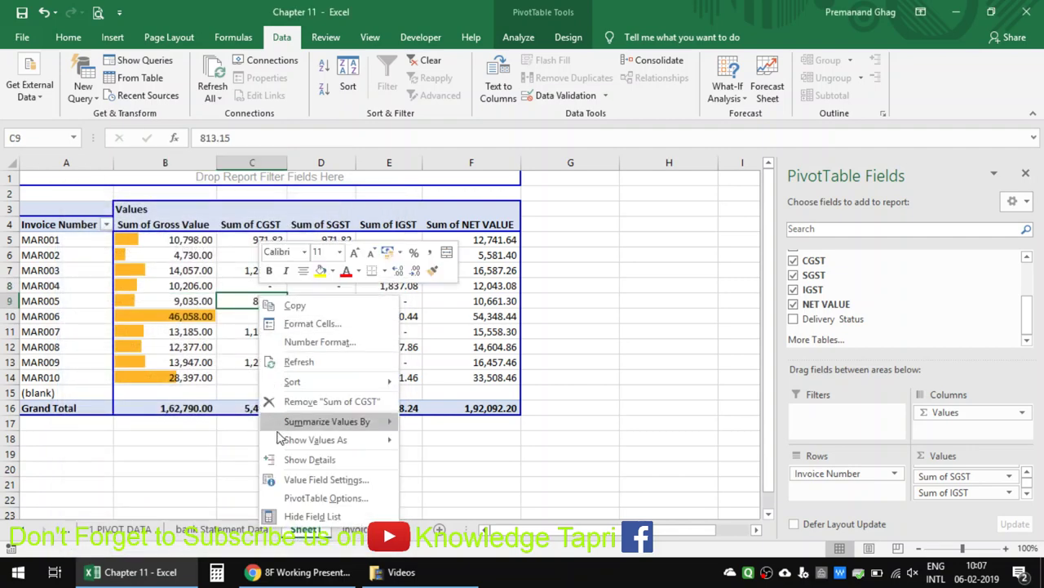
left_click(287, 497)
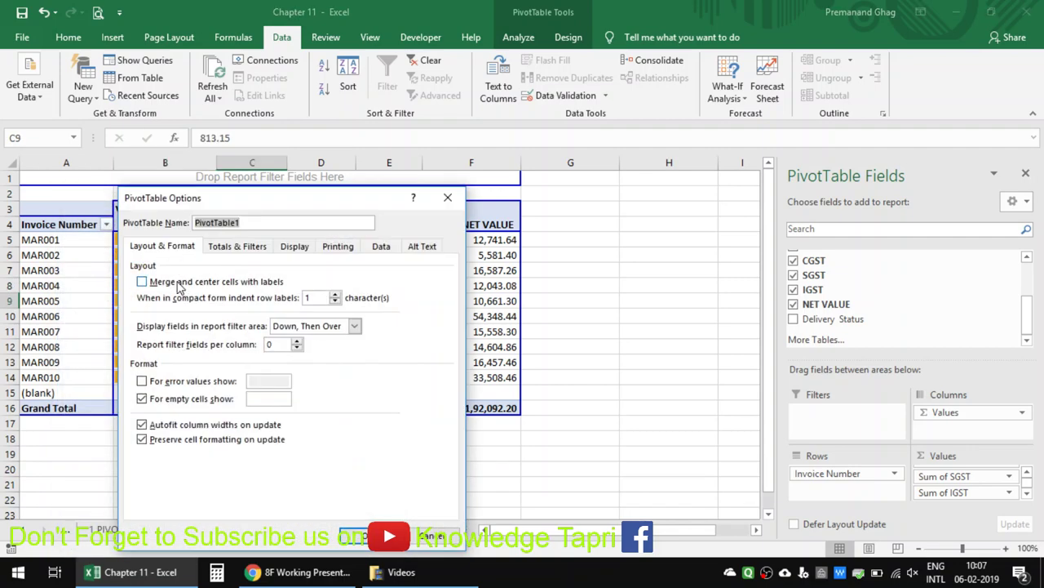
left_click(286, 248)
left_click(260, 247)
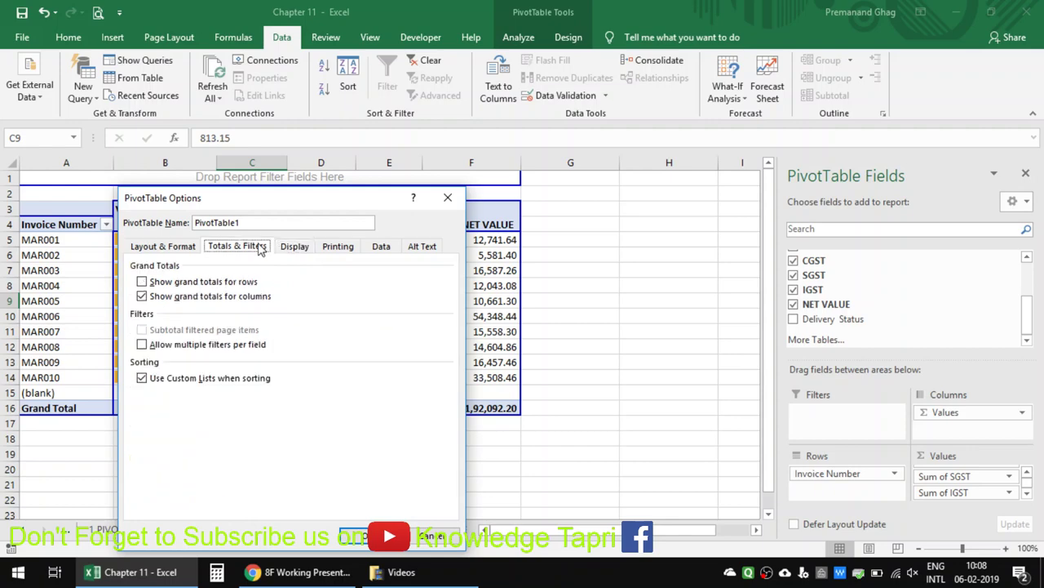
left_click(181, 296)
left_click(355, 536)
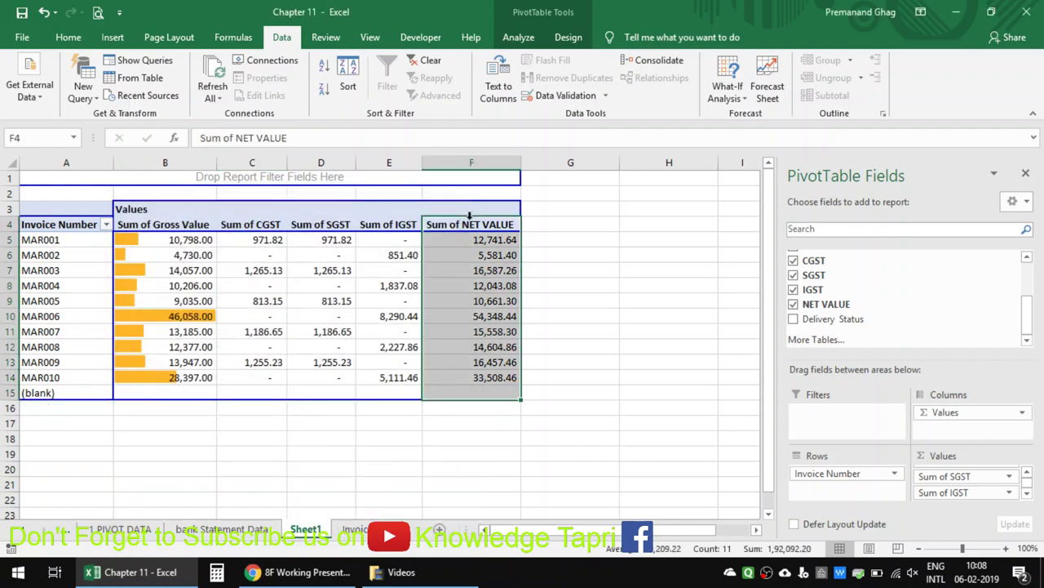
left_click(470, 214)
- Apply a red-yellow-green colour scale to the Sum of NET VALUE cells and review the results
left_click(69, 37)
left_click(642, 82)
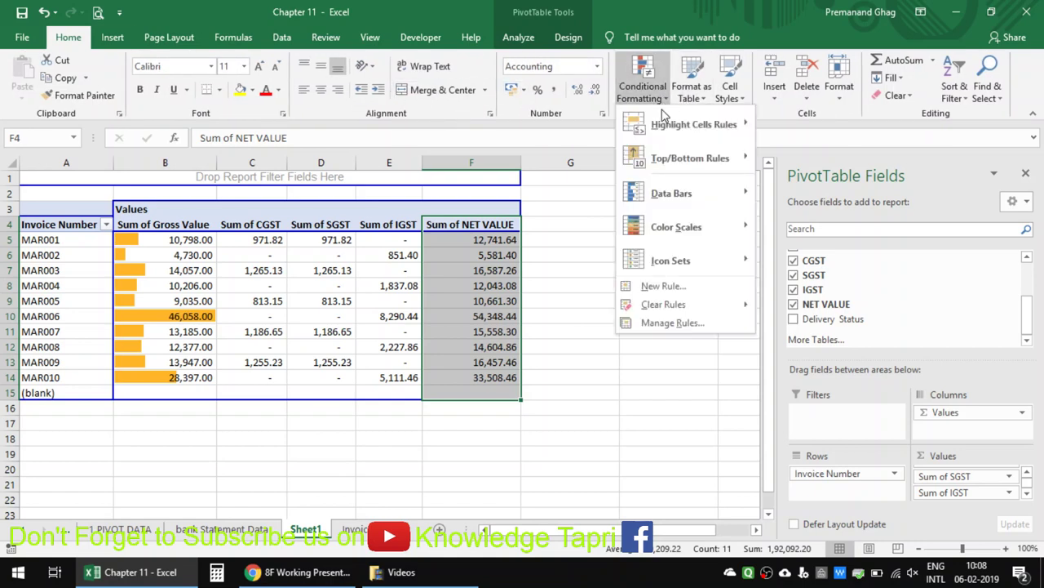
mouse_move(694, 125)
mouse_move(700, 225)
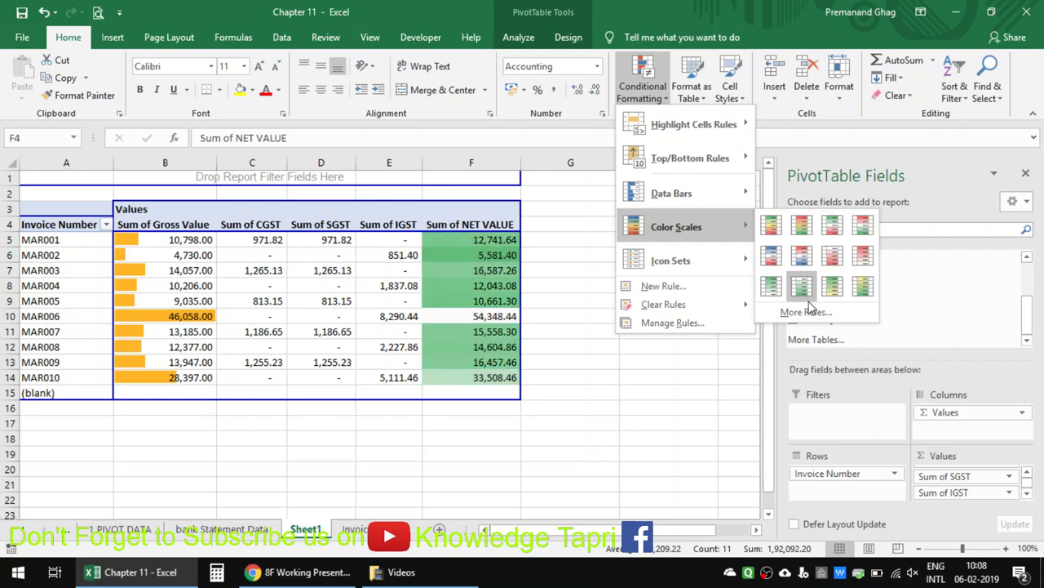
left_click(771, 229)
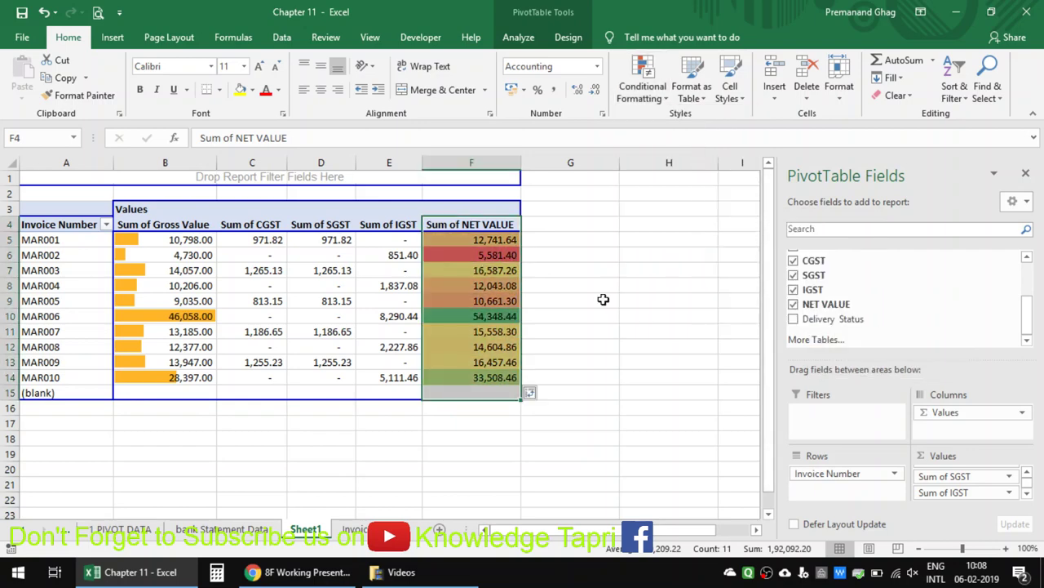
left_click(545, 346)
left_click(479, 302)
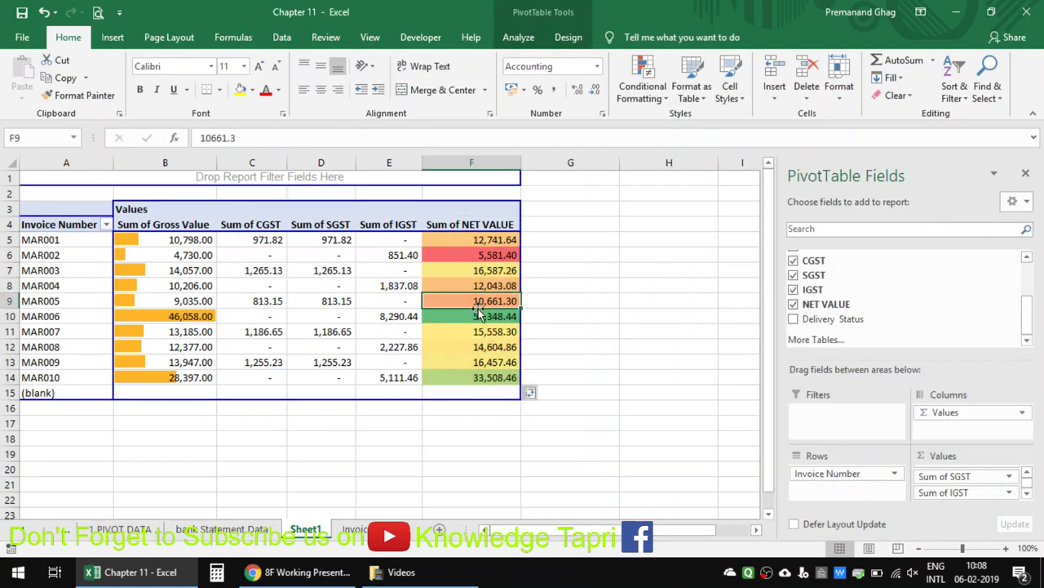
left_click(477, 314)
mouse_move(479, 346)
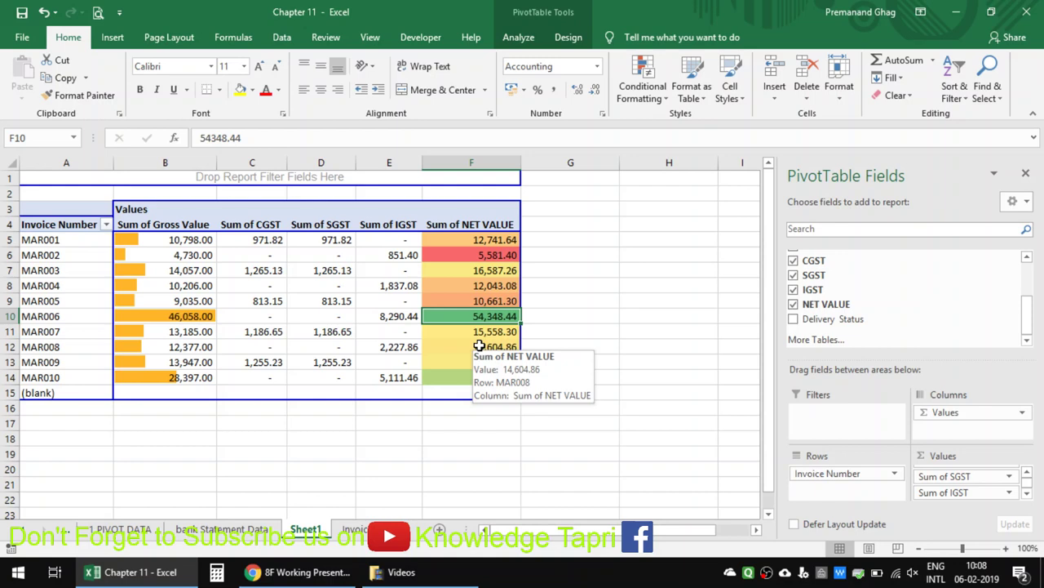
left_click(483, 256)
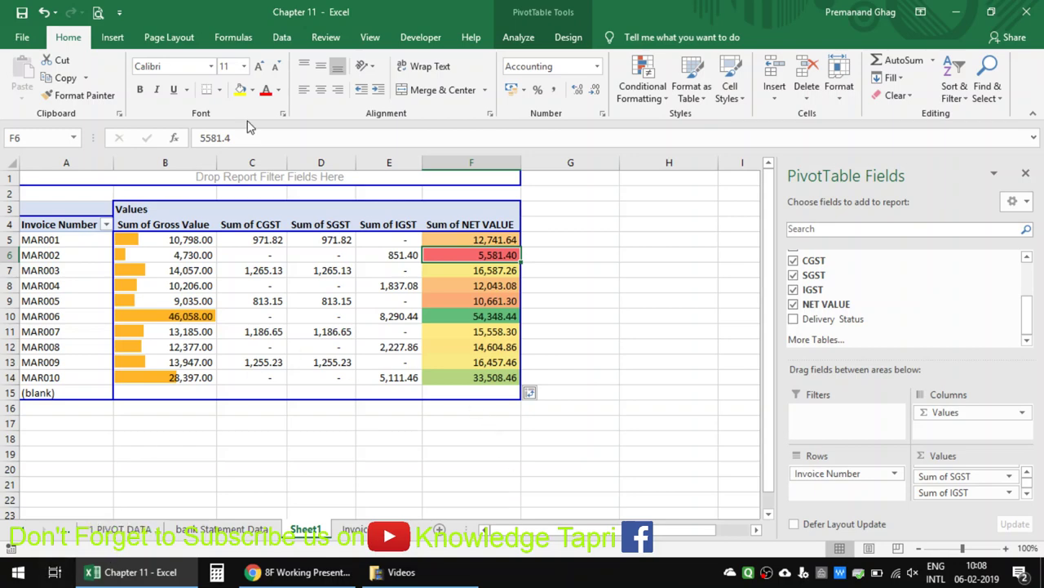
left_click(247, 530)
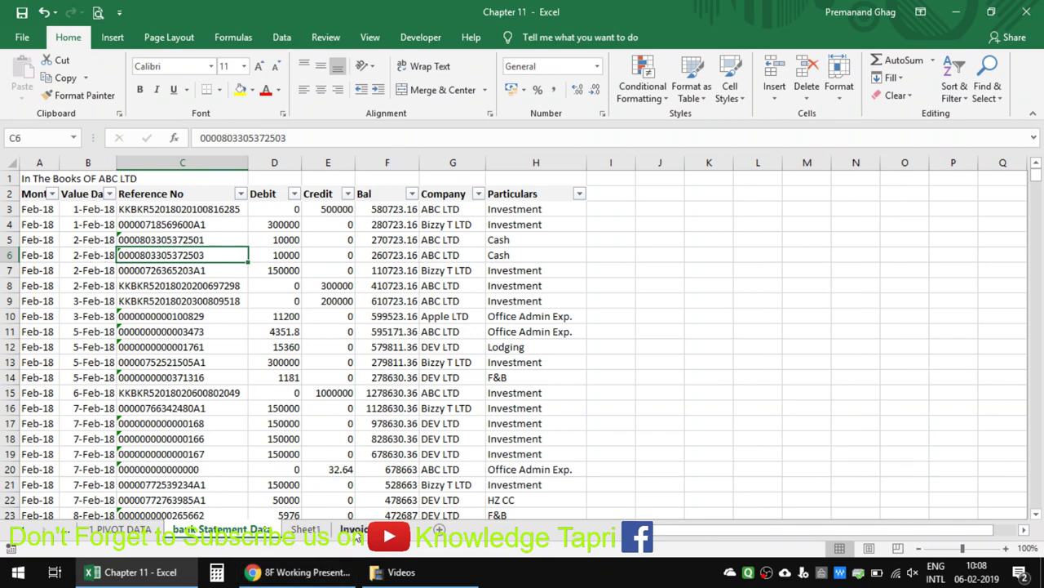
- On the Invoice sheet, set MAR006 prices D64 to 500, D66 to 2500 and D75 to 2000
left_click(357, 530)
left_click(269, 193)
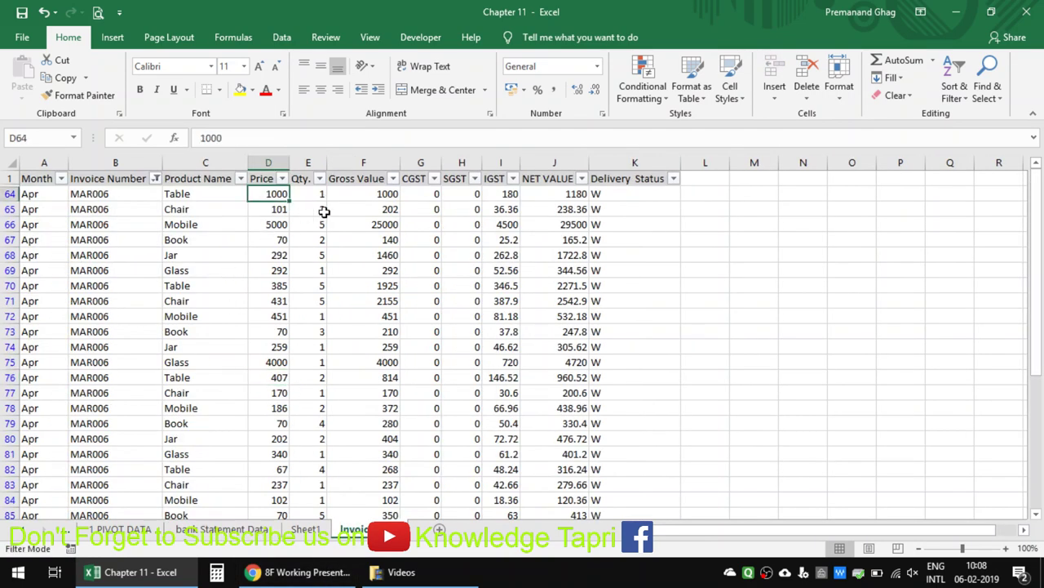
type("5")
key("Return")
key("Down")
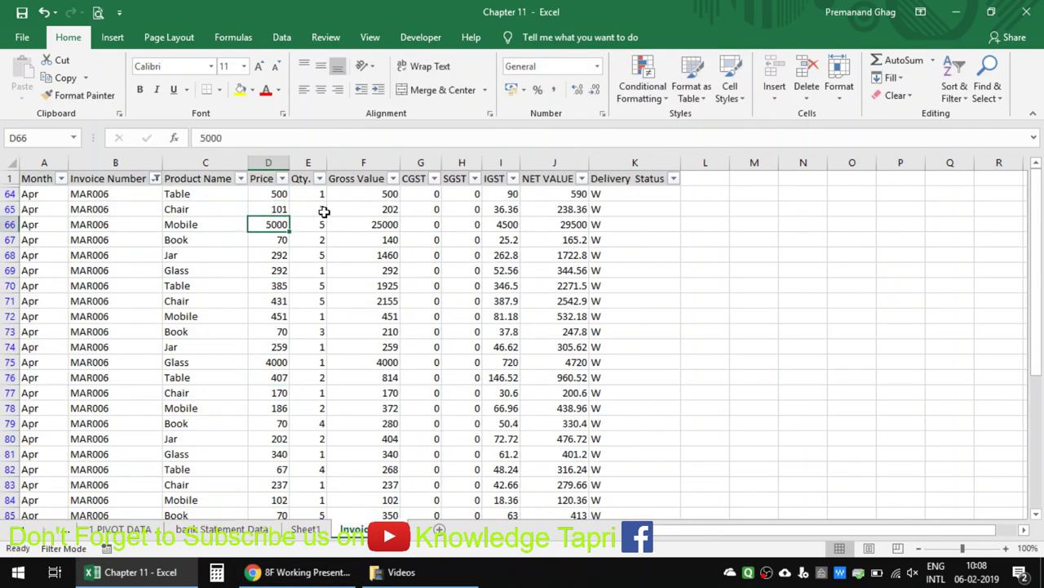
key("Up")
key("Down")
type("2500")
key("Return")
key("Down")
key("Down")
key("Down")
key("Down")
key("Down")
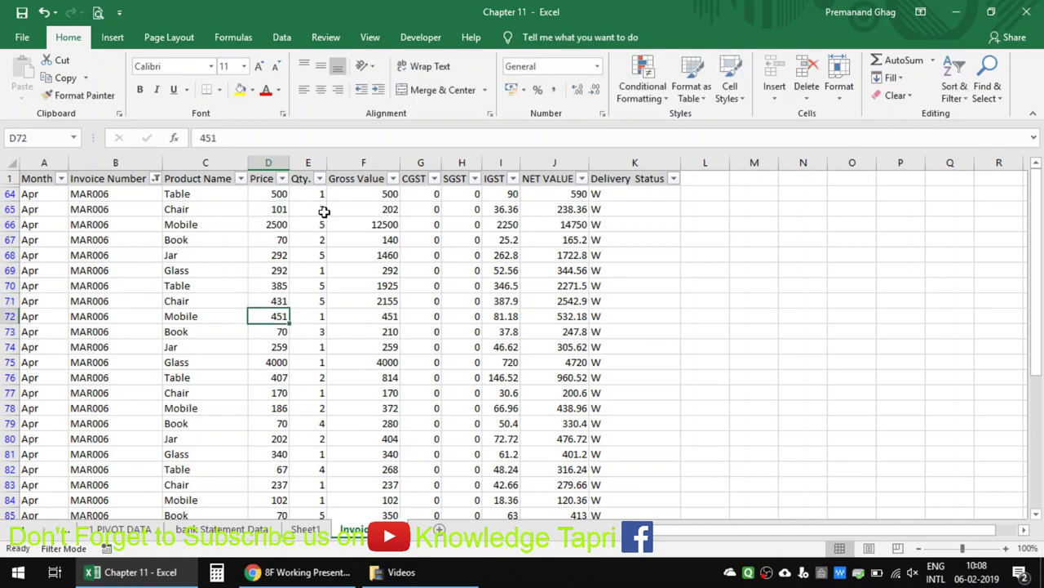
key("Down")
key("Down")
key("Down")
type("200")
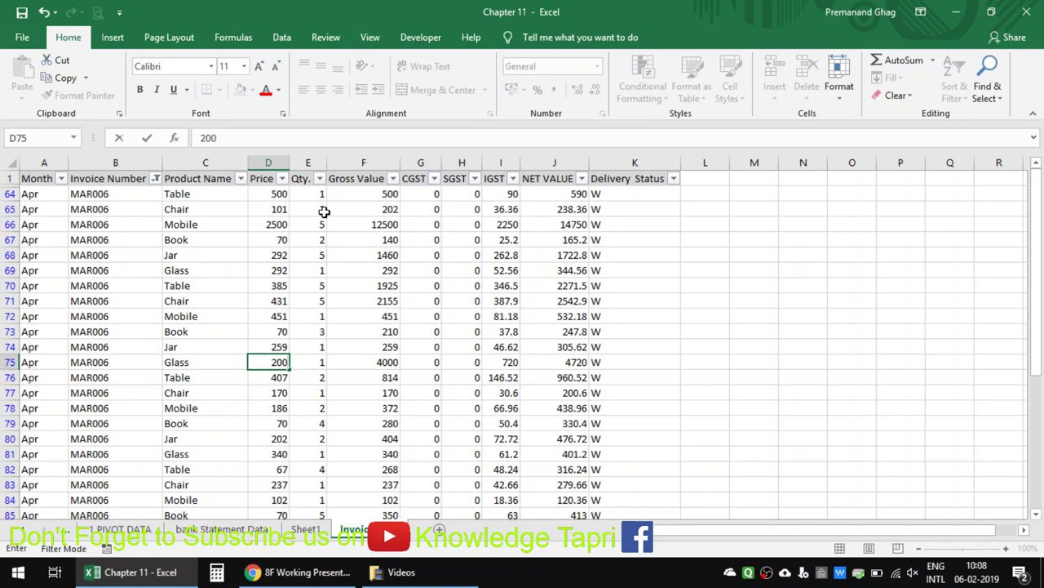
key("Return")
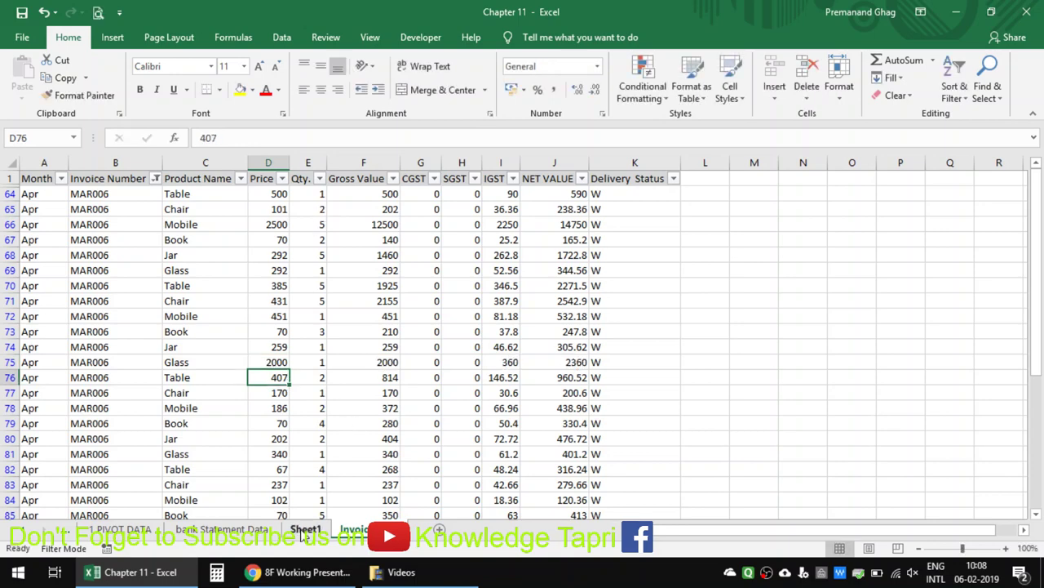
- Refresh All on Sheet1 so MAR006 shows gross 31,058.00 and net 36,648.44
left_click(305, 529)
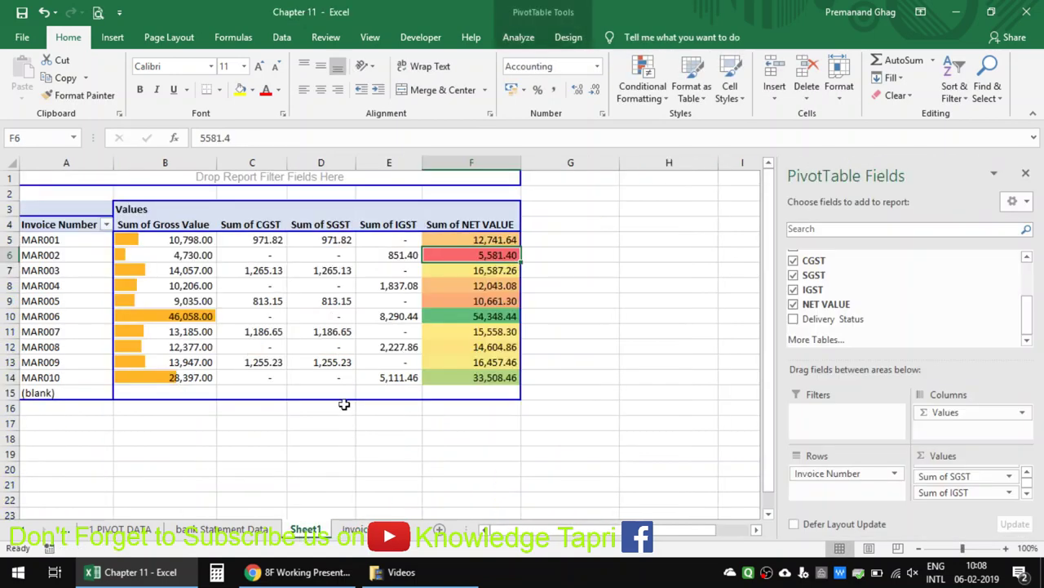
left_click(282, 39)
left_click(203, 79)
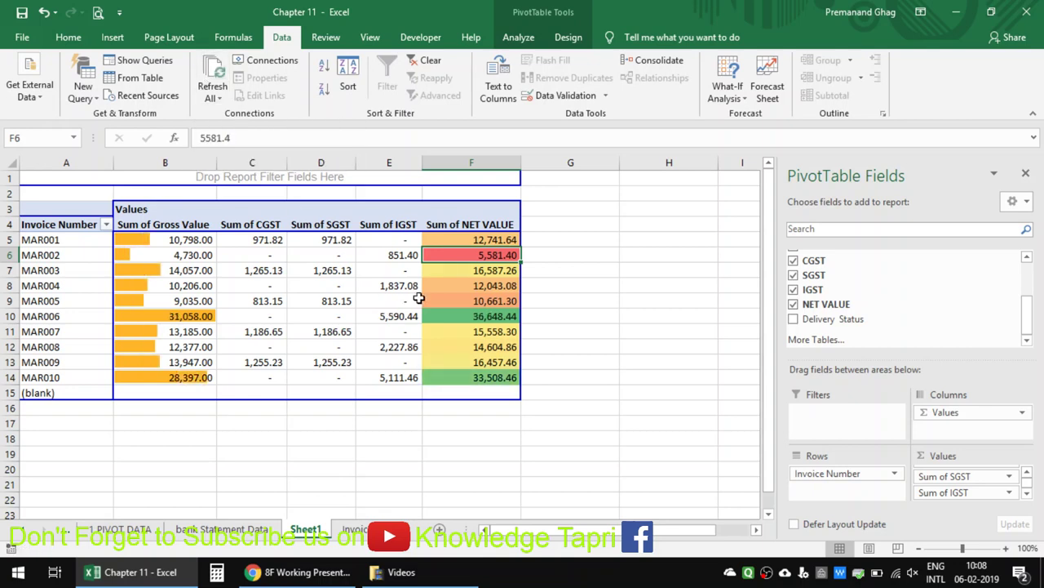
- On the Invoice sheet, lower MAR006's Mobile price D66 to 500 and Glass price D75 to 400
left_click(439, 304)
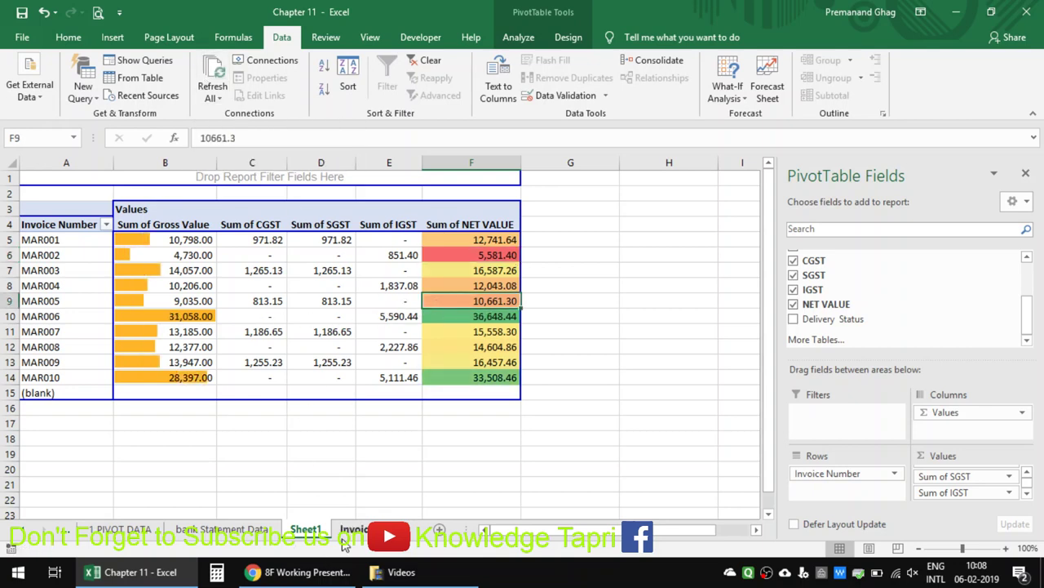
left_click(344, 534)
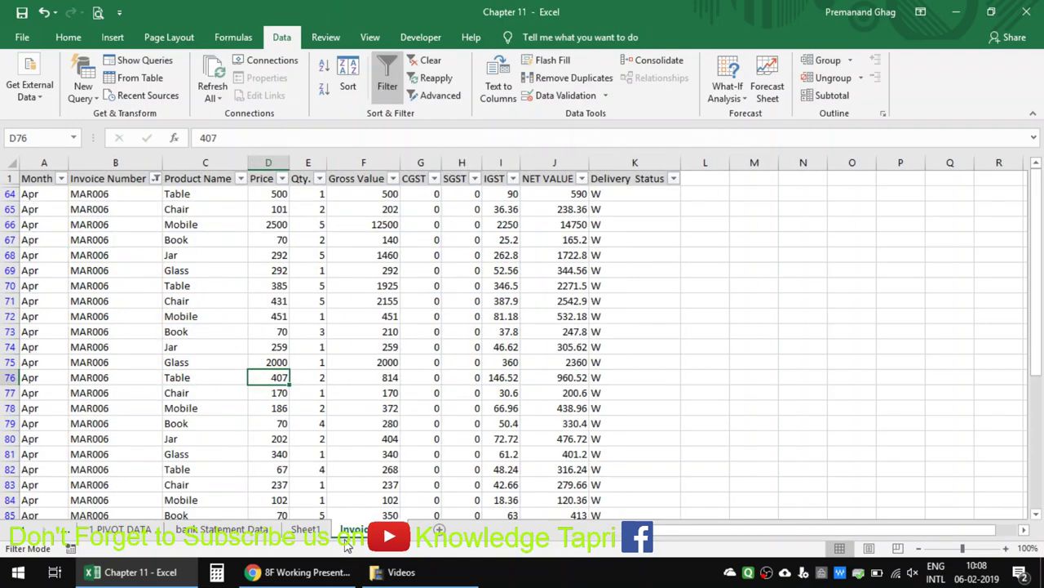
left_click(276, 196)
left_click(270, 224)
type("50")
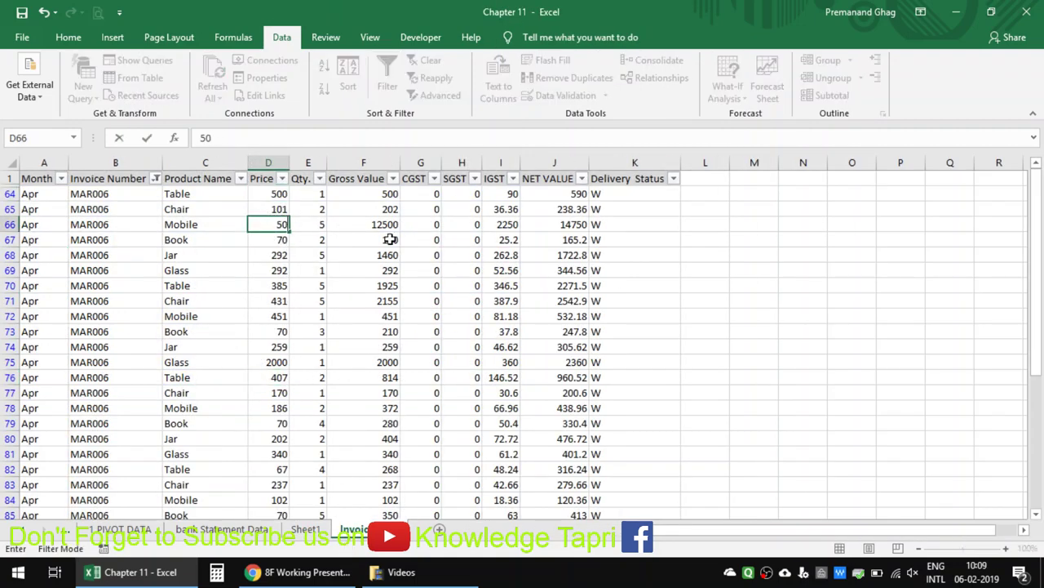
type("0")
key("Return")
key("Down")
key("Down")
key("Down")
key("Down")
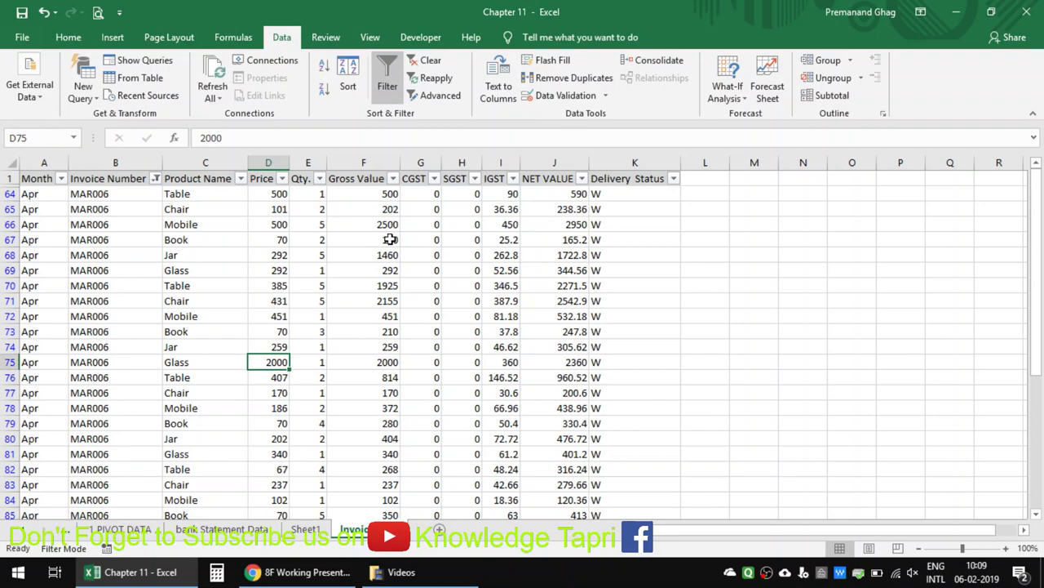
type("4")
key("Return")
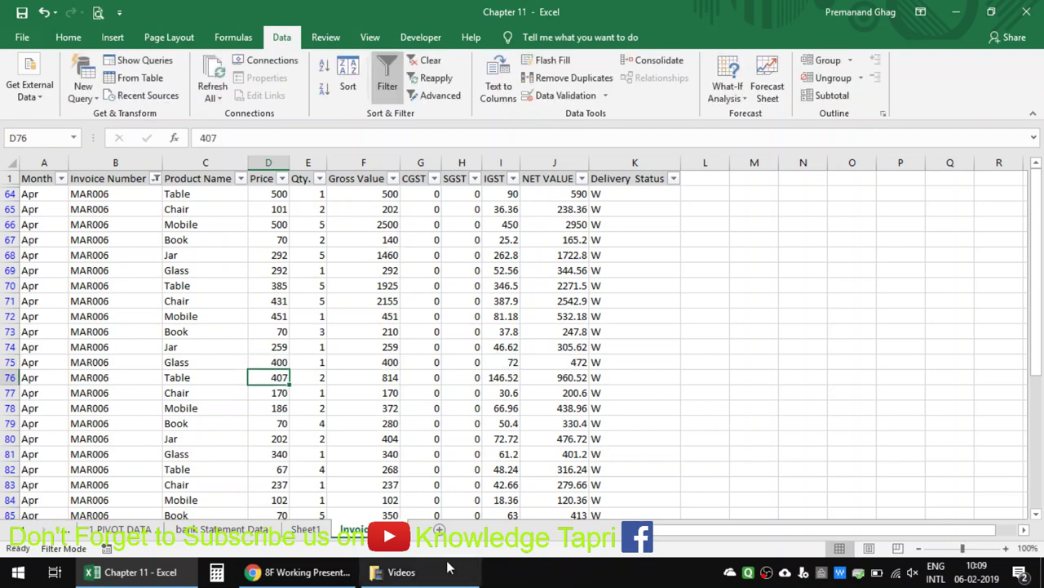
- Refresh All on Sheet1 so MAR006 shows gross 19,458.00 and net 22,960.44
left_click(300, 530)
left_click(210, 80)
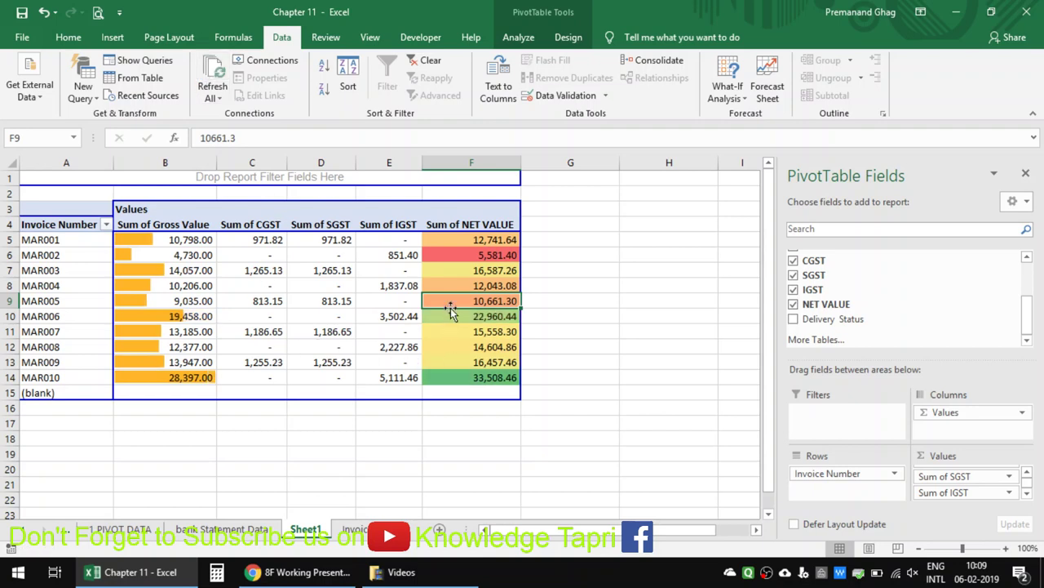
left_click(465, 380)
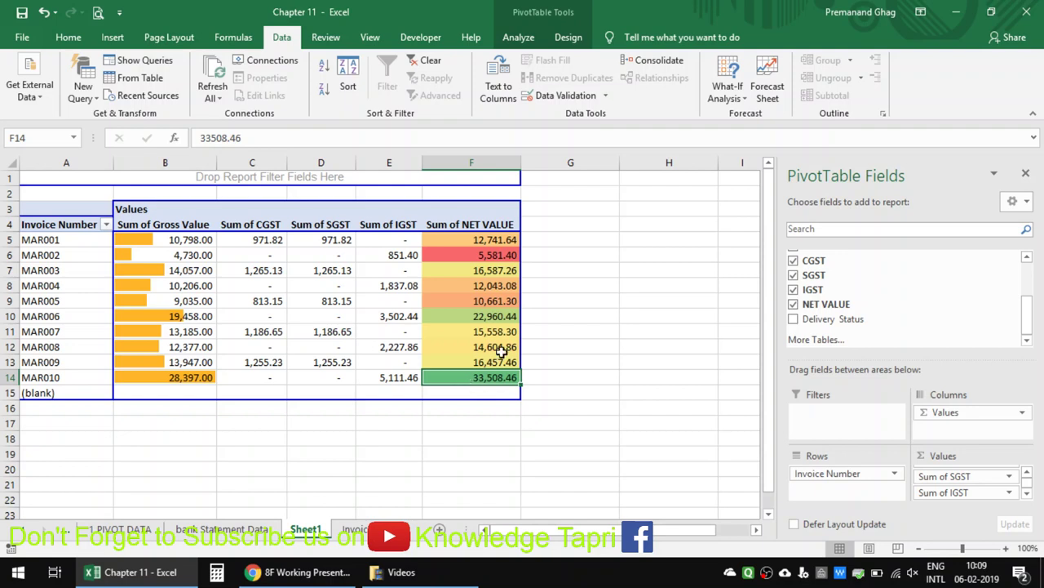
- Turn on column grand totals in PivotTable Options, then undo to remove the total row
right_click(334, 332)
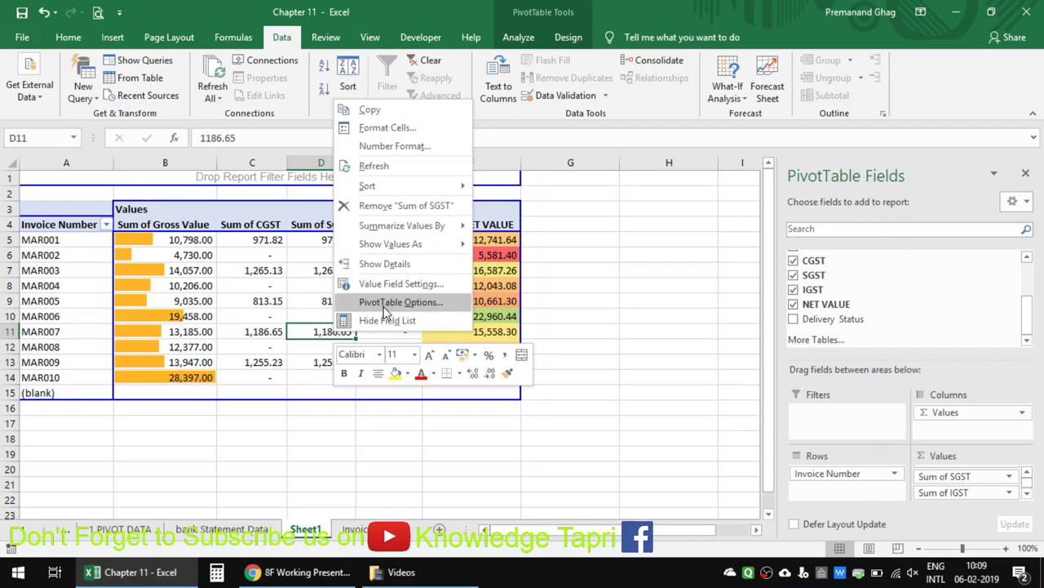
left_click(422, 303)
left_click(332, 168)
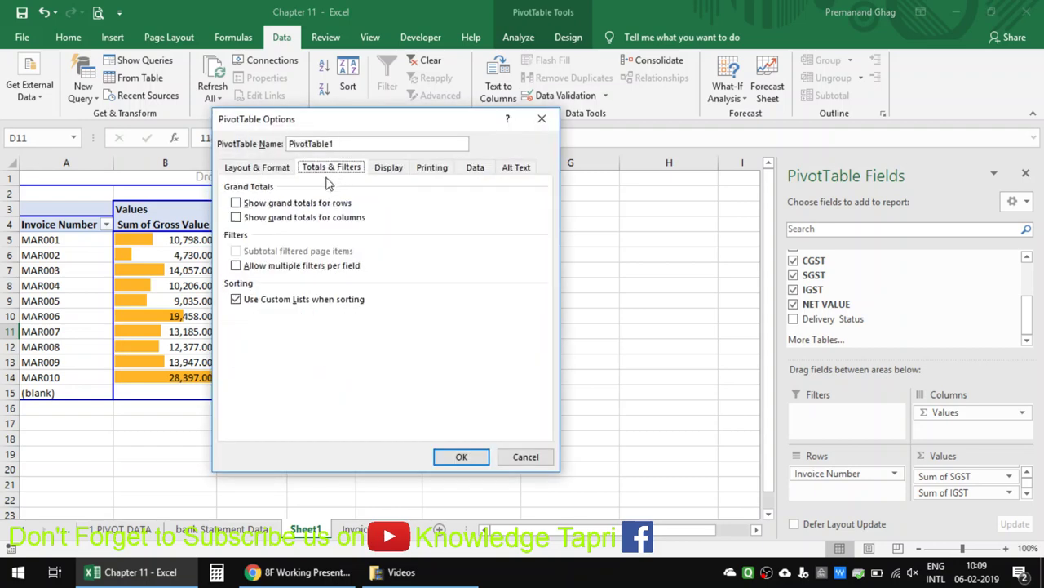
left_click(281, 217)
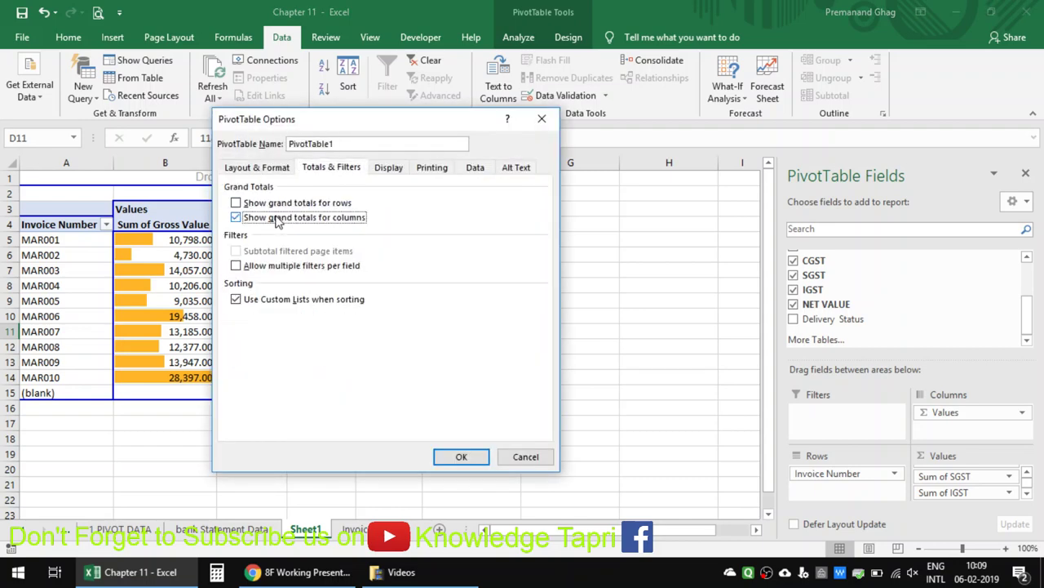
left_click(461, 456)
left_click(461, 377)
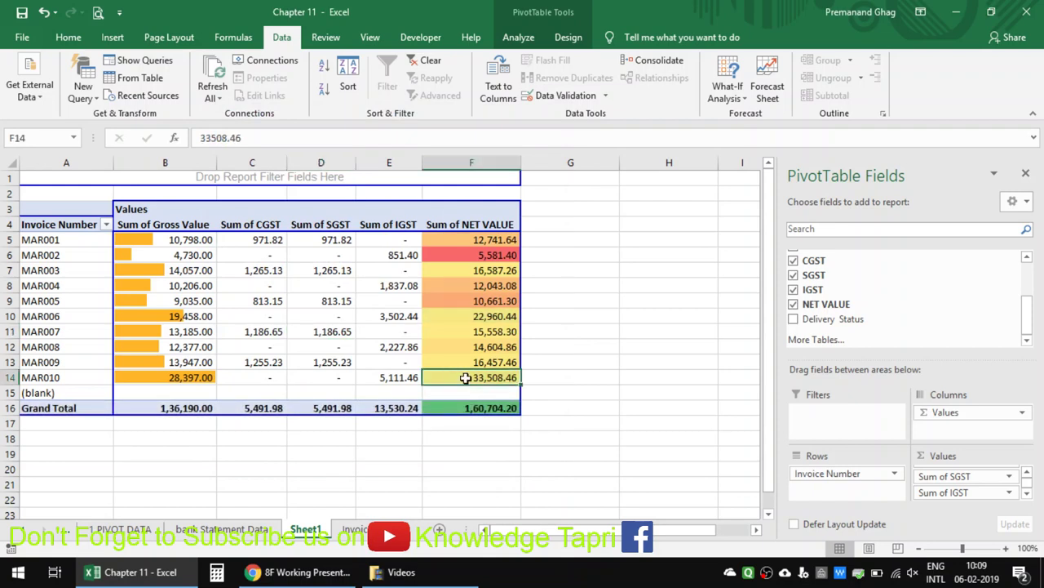
left_click(471, 347)
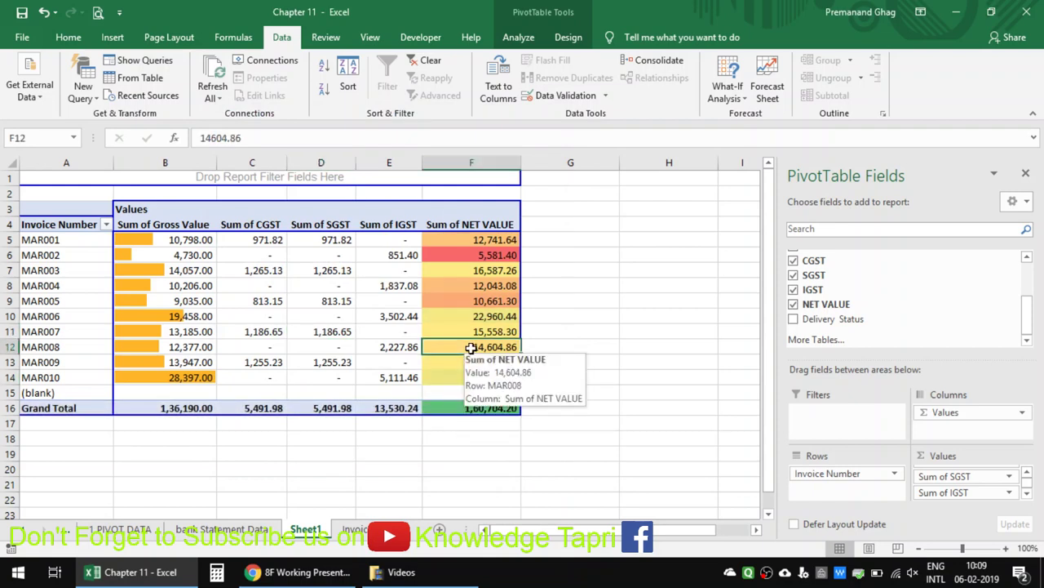
key("ctrl+z")
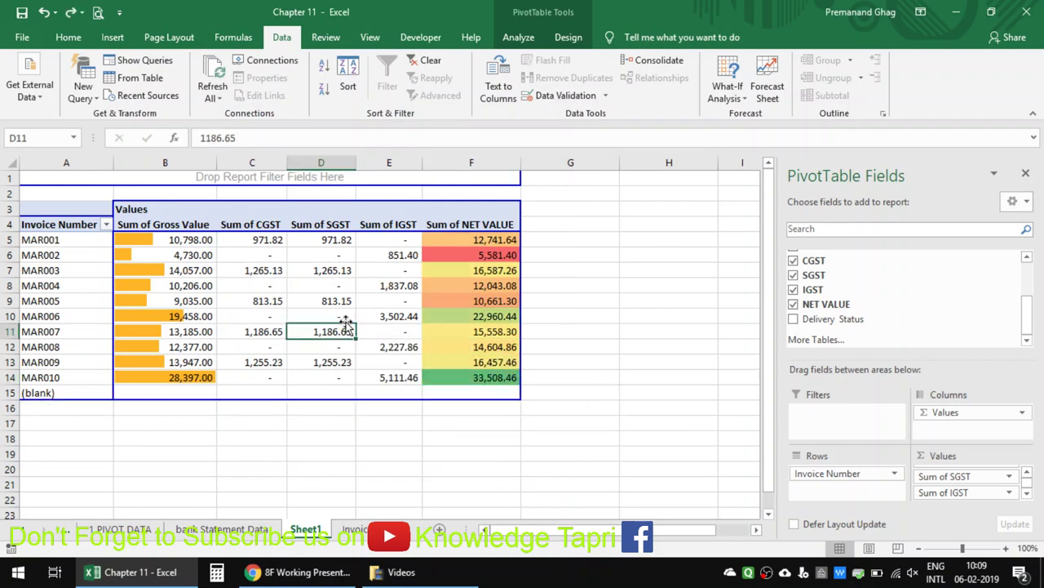
- Add Product Name to Rows beneath Invoice Number in the pivot table
left_click(328, 301)
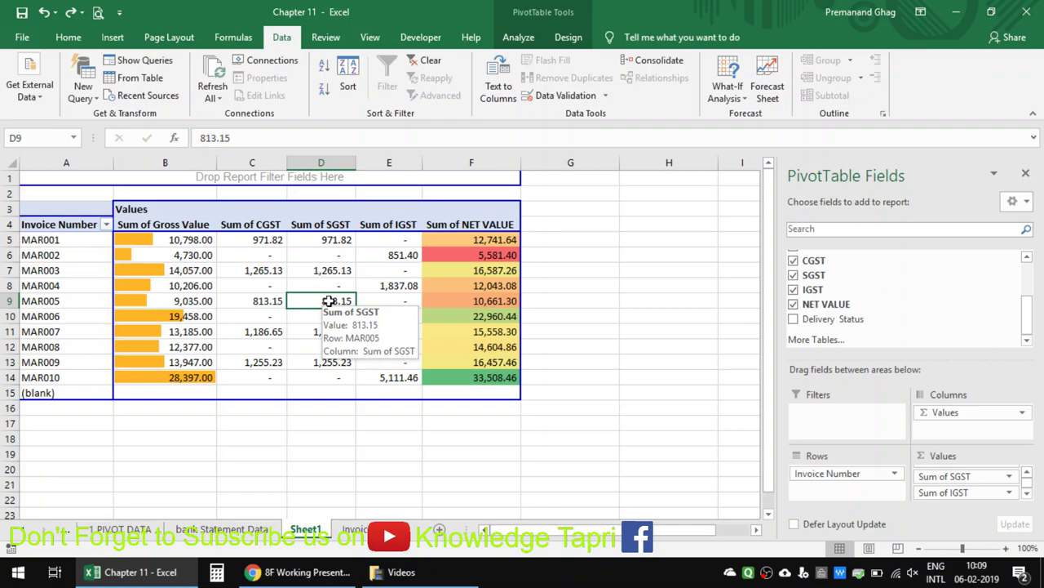
left_click(555, 272)
left_click(327, 265)
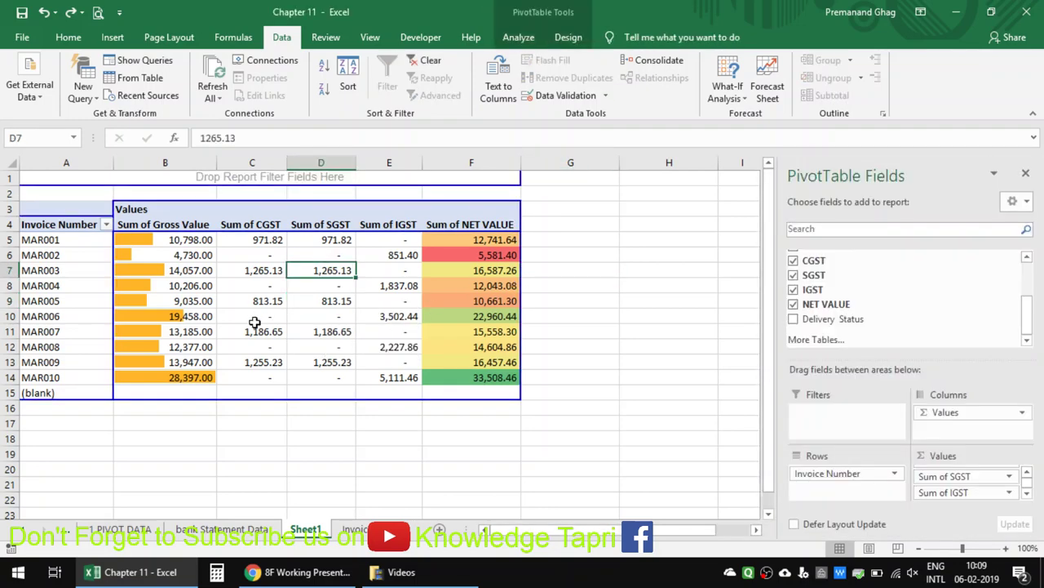
left_click(85, 274)
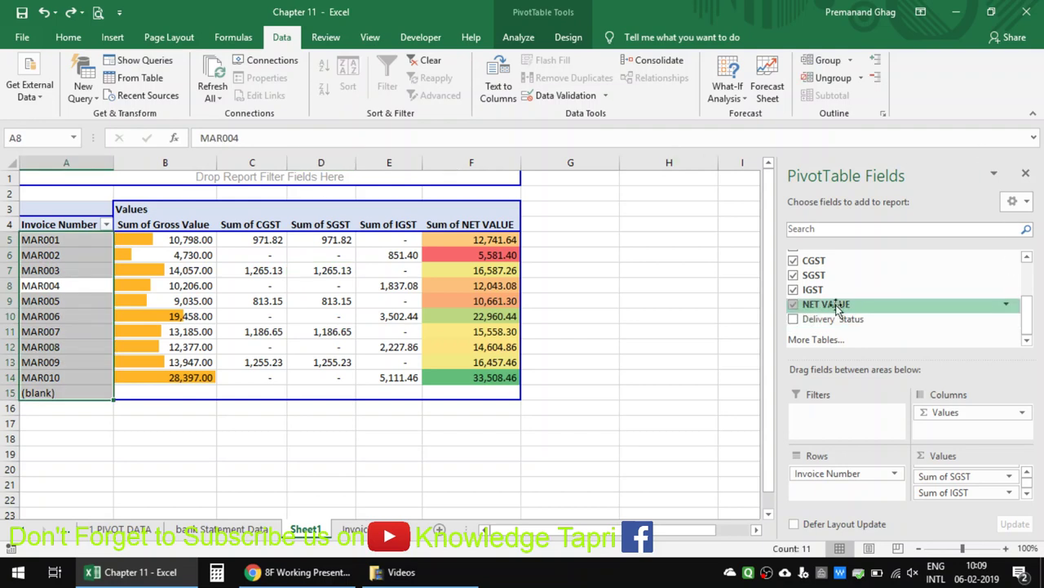
scroll(836, 300, "up", 3)
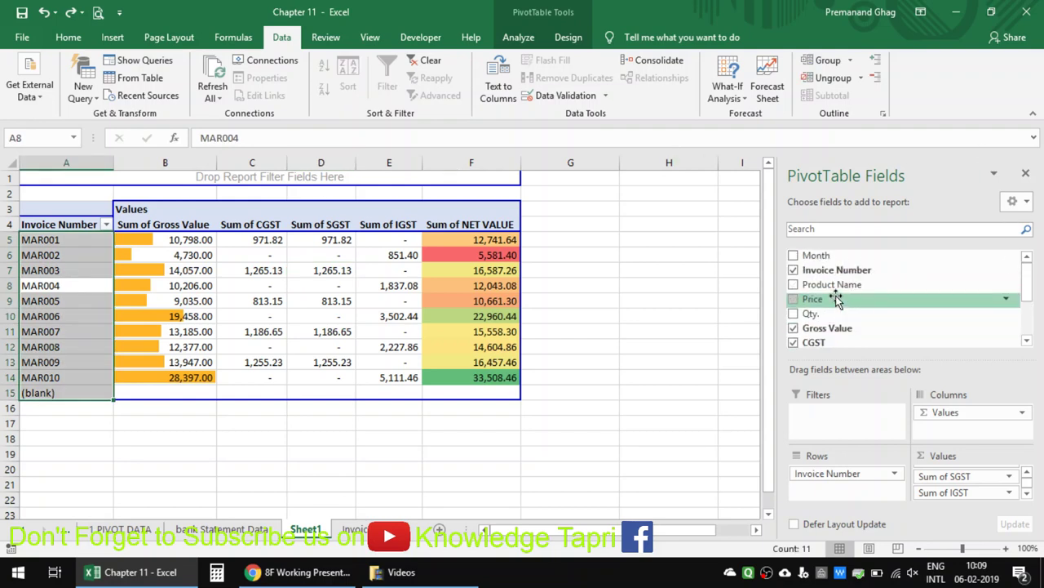
scroll(836, 299, "down", 3)
scroll(837, 298, "up", 3)
left_click_drag(840, 286, 840, 490)
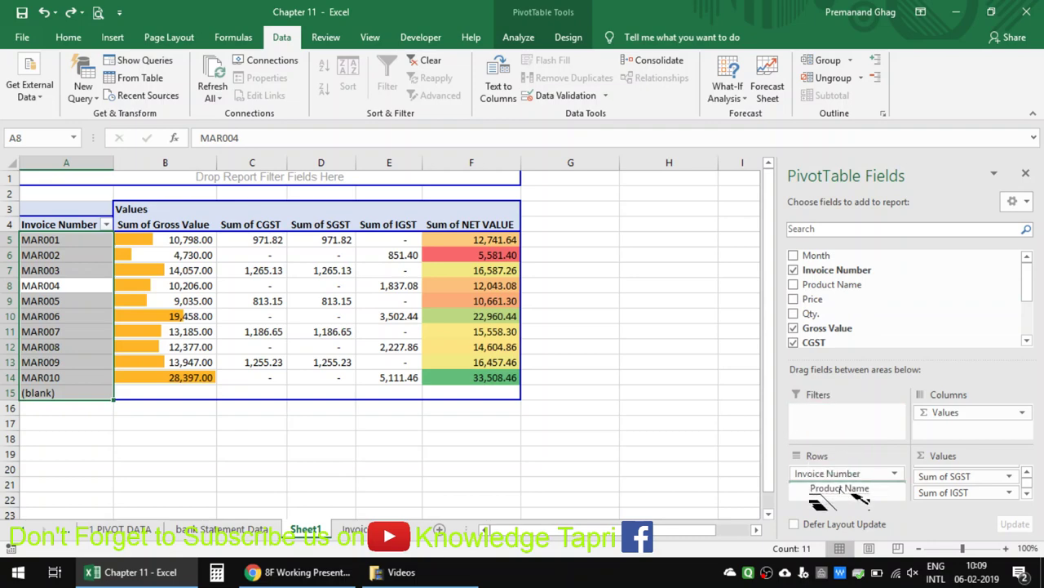
left_click(251, 392)
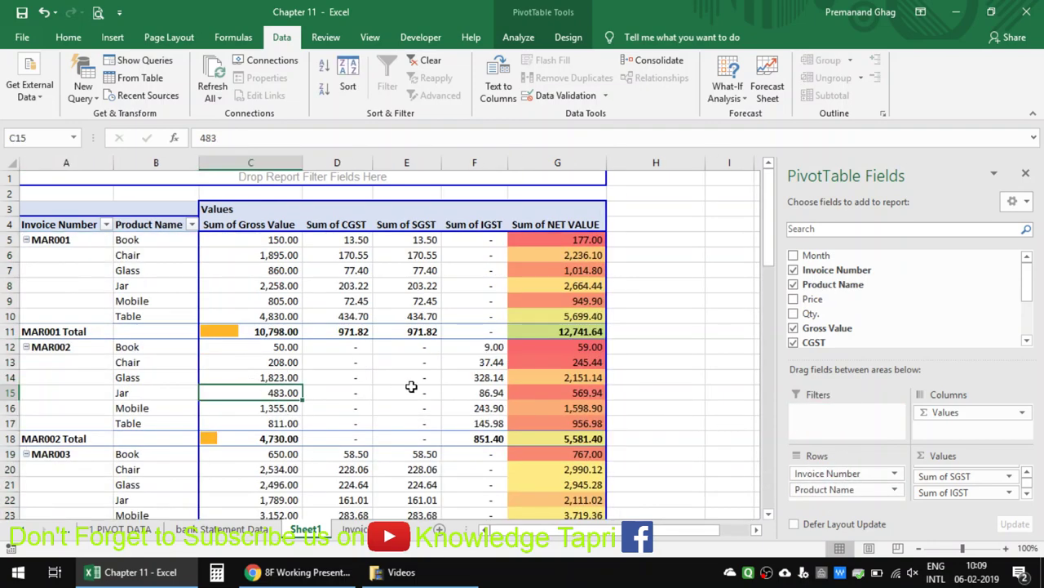
scroll(412, 386, "down", 4)
scroll(414, 388, "down", 6)
scroll(413, 390, "up", 10)
scroll(252, 322, "down", 2)
scroll(252, 322, "up", 2)
scroll(252, 322, "down", 4)
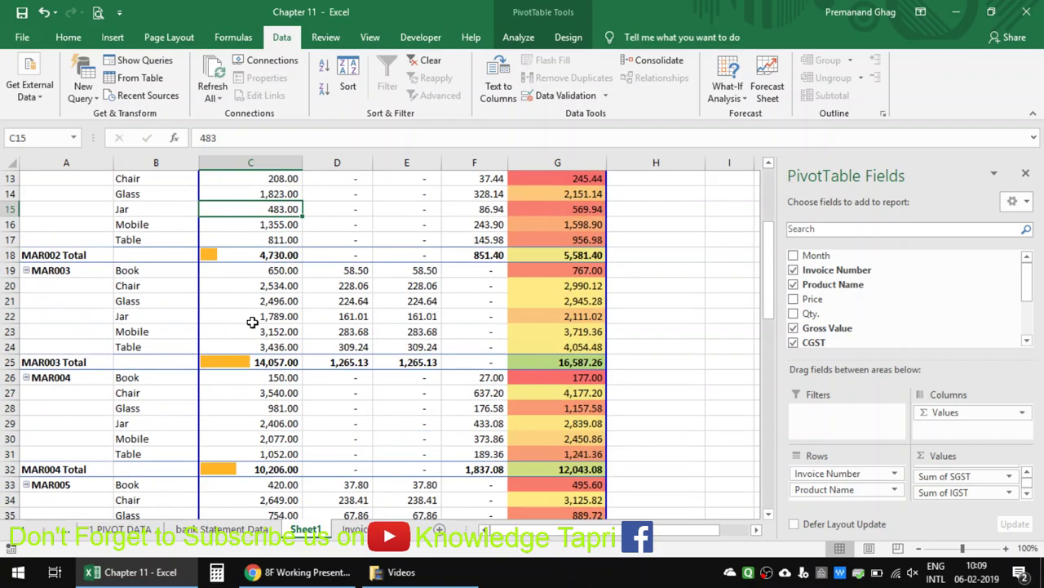
scroll(252, 322, "down", 4)
scroll(252, 323, "down", 3)
scroll(252, 323, "down", 3)
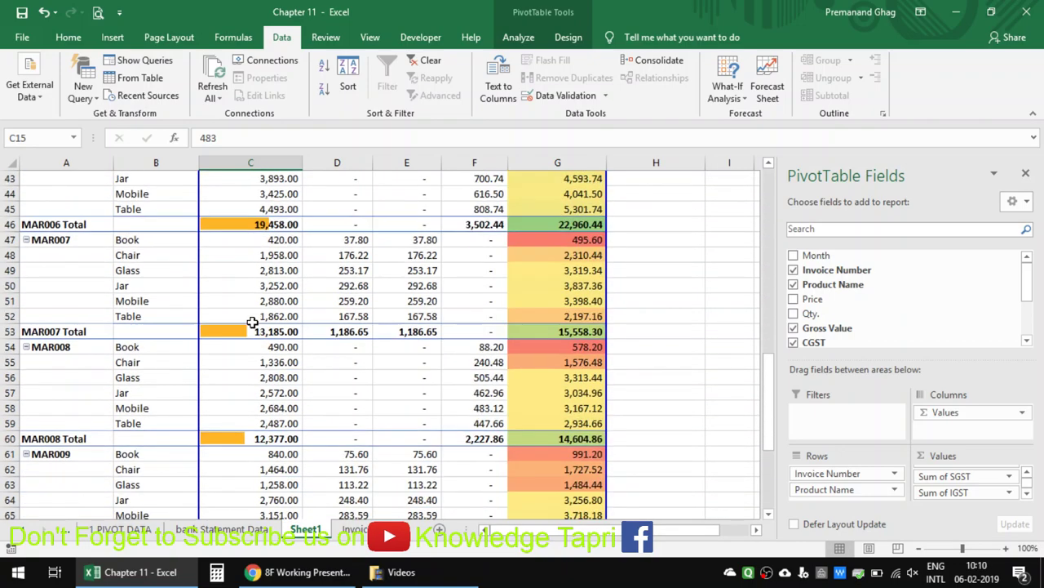
scroll(252, 323, "up", 3)
scroll(252, 322, "up", 2)
scroll(252, 322, "up", 4)
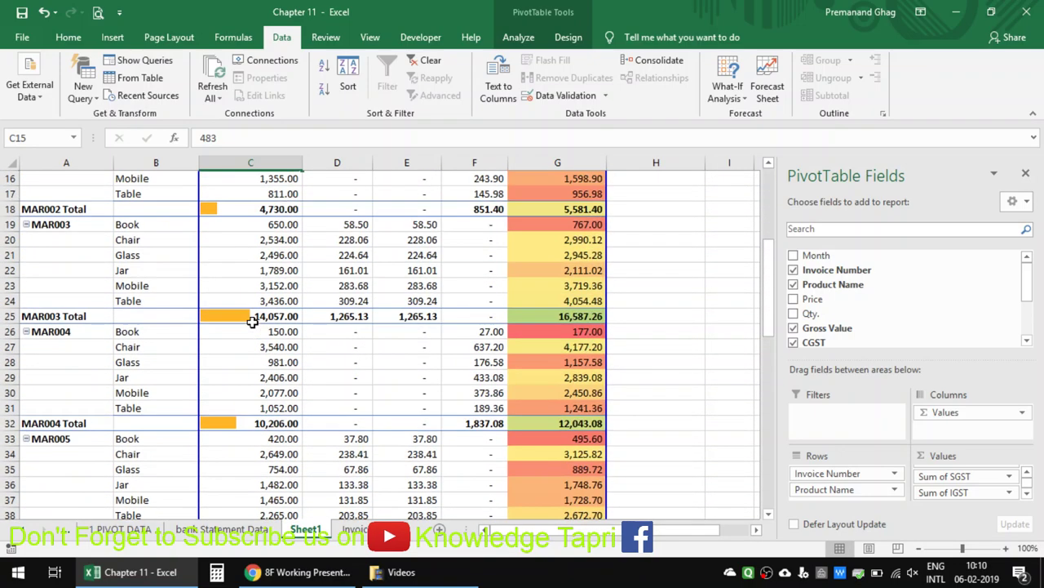
scroll(192, 326, "up", 4)
left_click(152, 235)
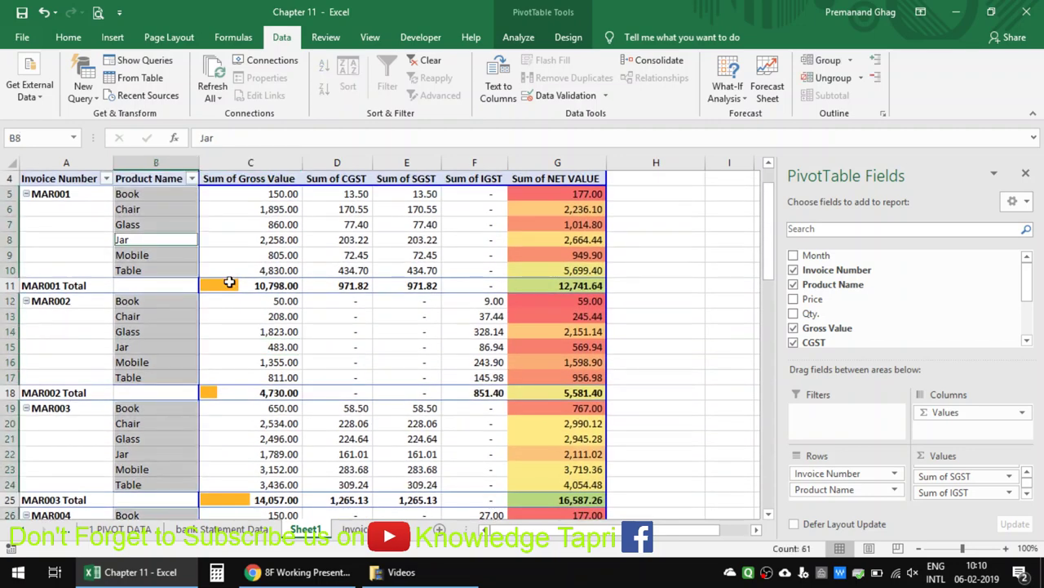
left_click(230, 283)
left_click(581, 212)
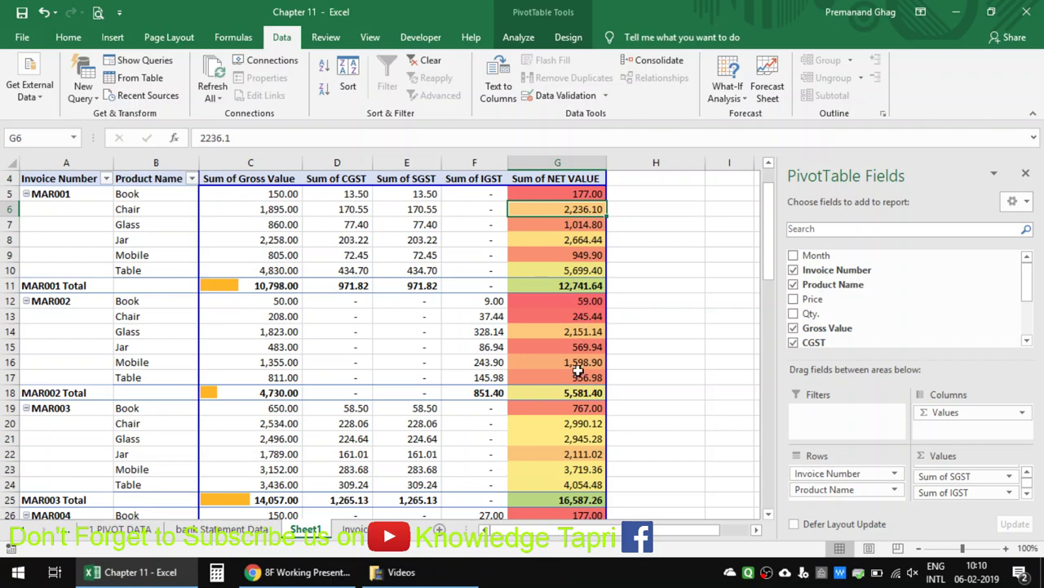
mouse_move(222, 284)
scroll(256, 331, "down", 4)
scroll(252, 337, "down", 2)
left_click(252, 337)
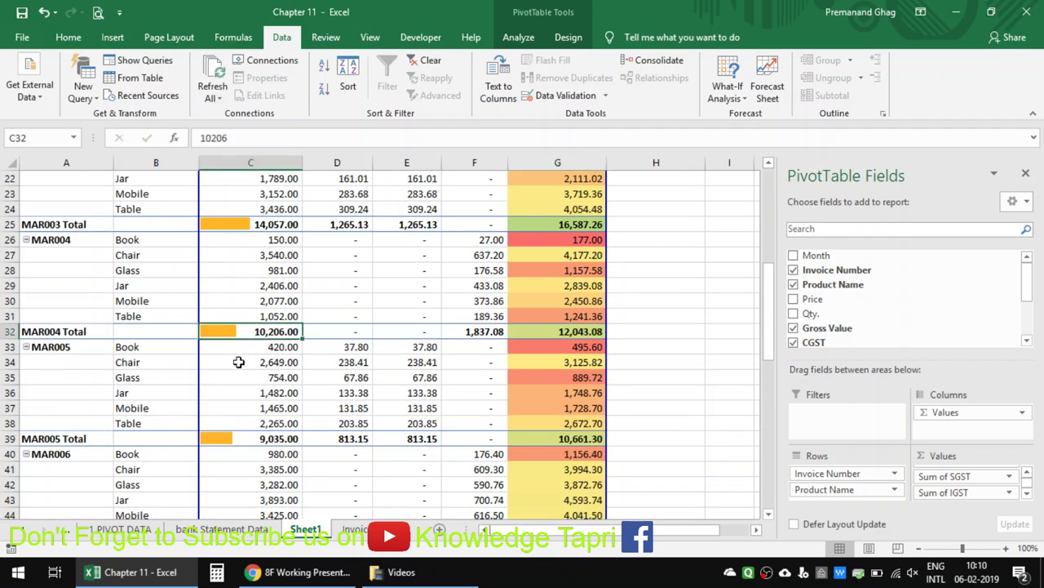
left_click(254, 449)
scroll(256, 451, "down", 2)
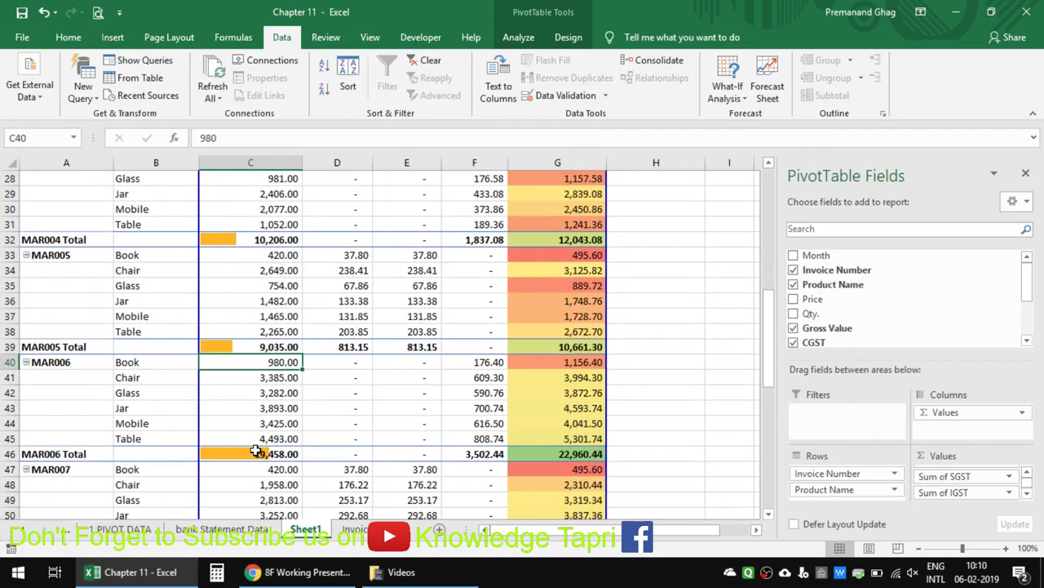
left_click(255, 450)
scroll(246, 407, "up", 3)
scroll(272, 335, "up", 6)
left_click(274, 300)
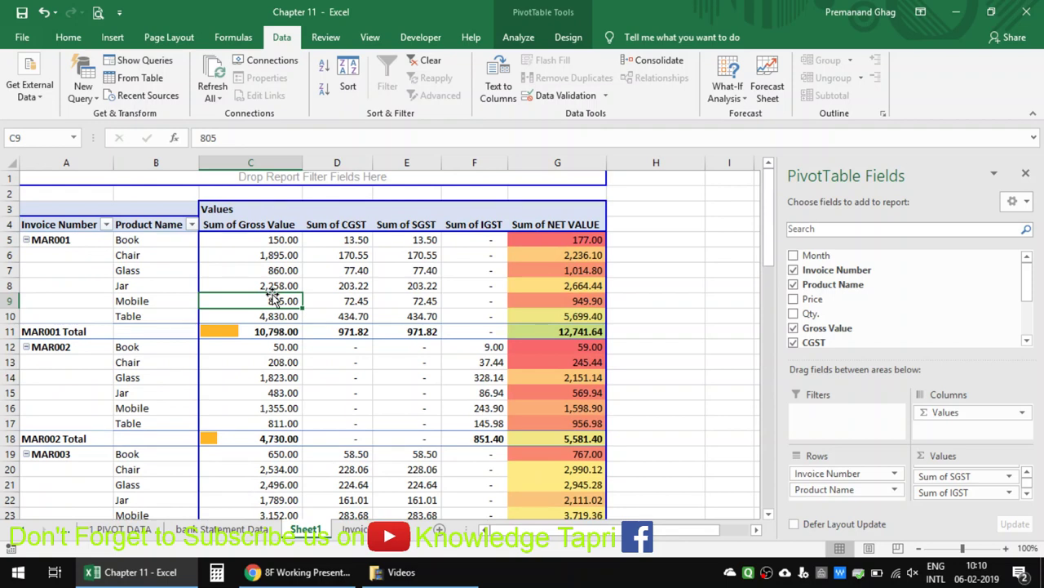
left_click(267, 287)
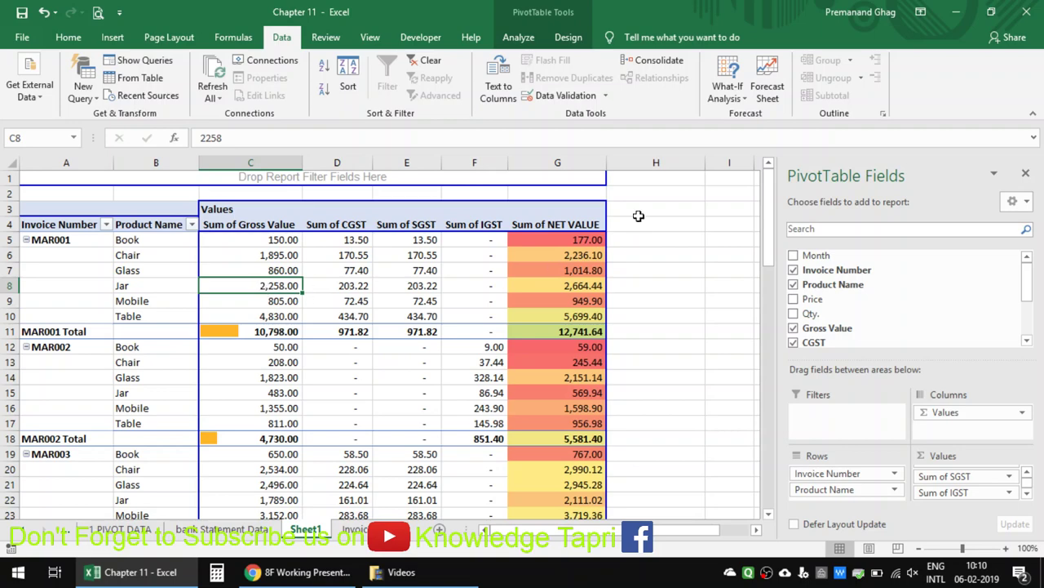
- Clear the conditional formatting rules from the selected Sum of NET VALUE column
left_click(583, 218)
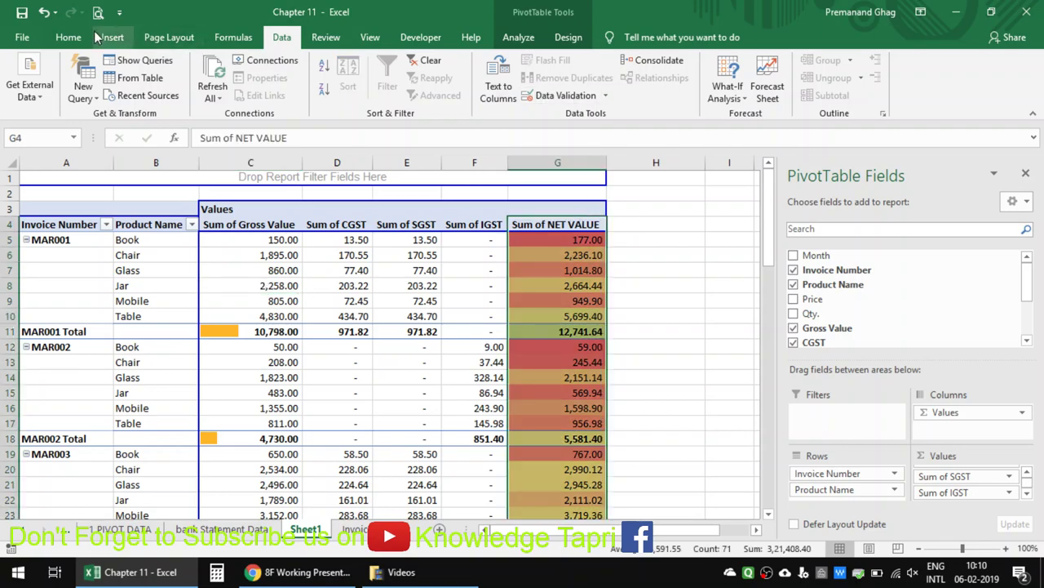
left_click(68, 37)
left_click(661, 85)
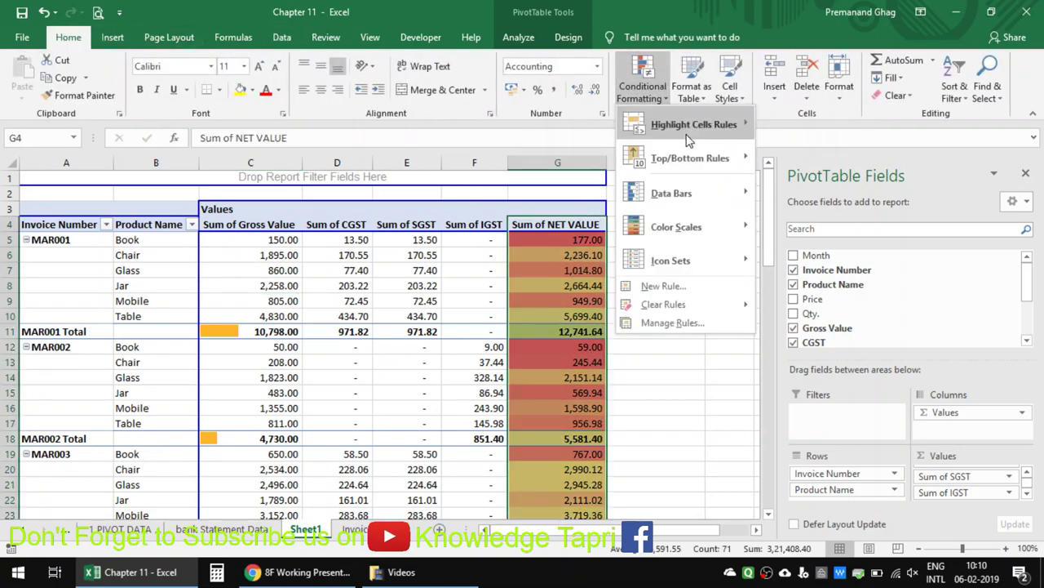
mouse_move(708, 305)
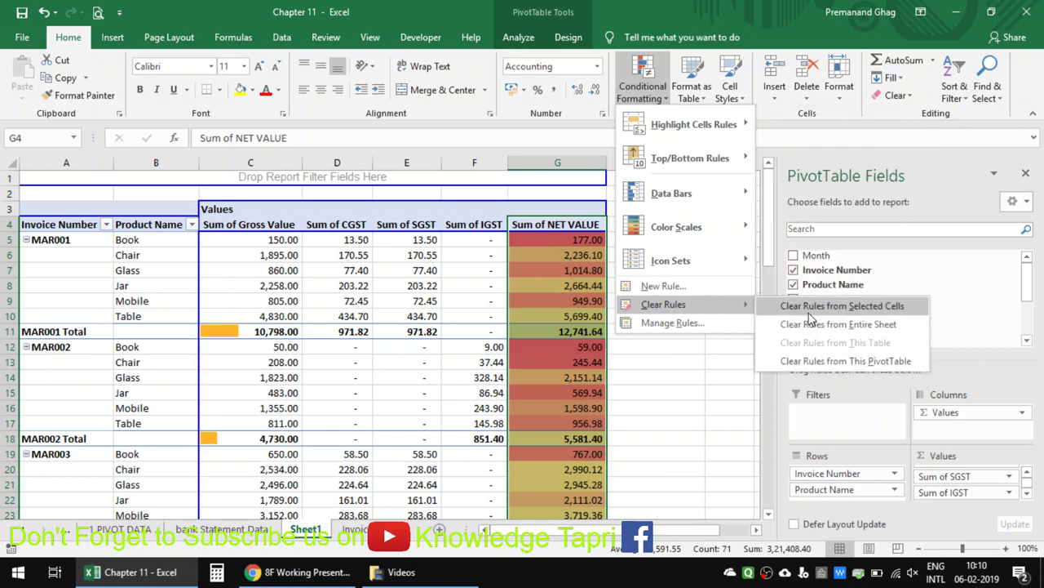
left_click(811, 310)
- Select the Jar and Glass product rows, then reselect a pivot cell
left_click(642, 299)
left_click(269, 299)
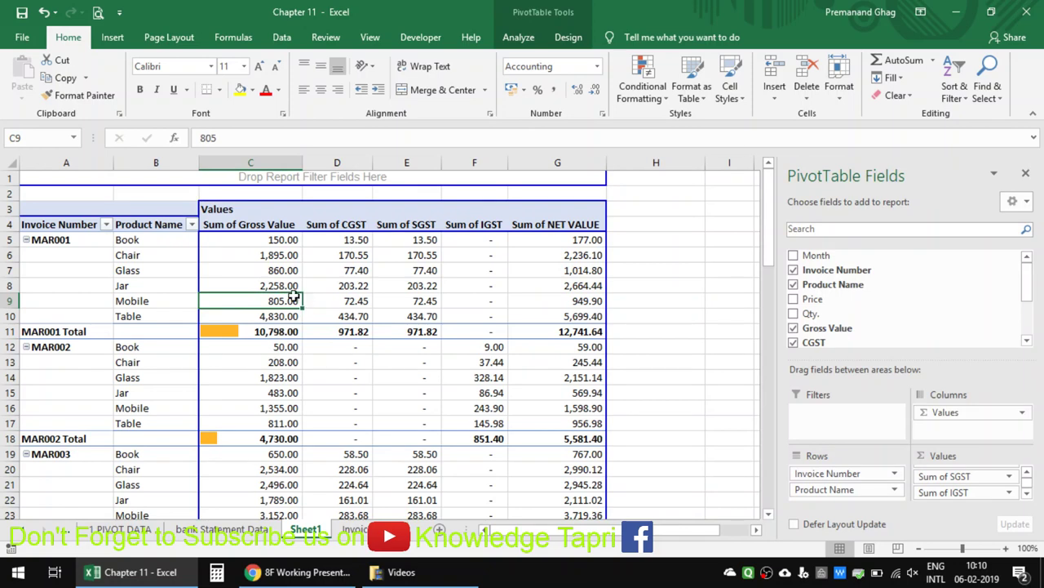
left_click(122, 286)
left_click(114, 376)
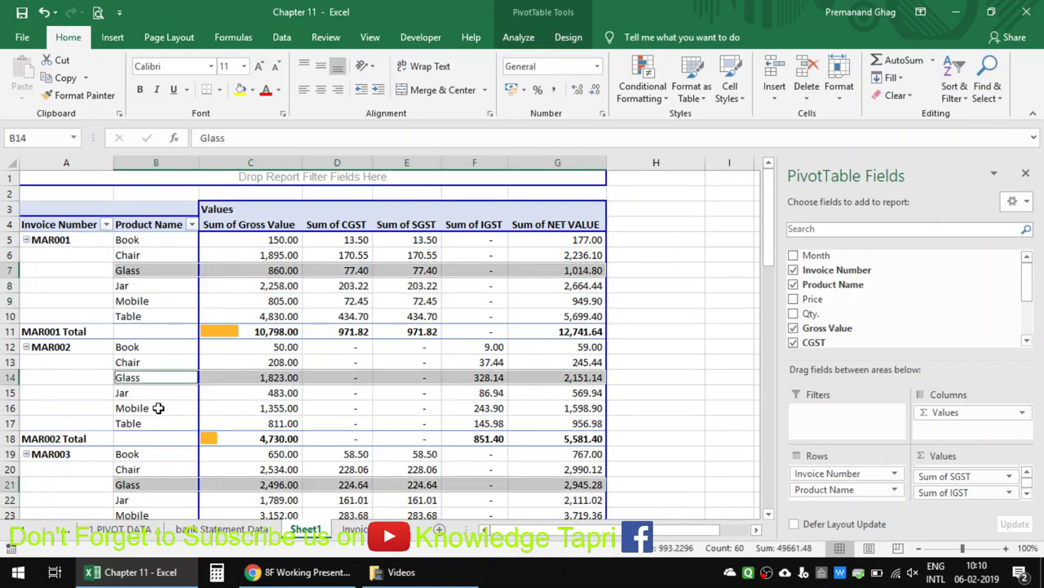
left_click(148, 302)
left_click(685, 301)
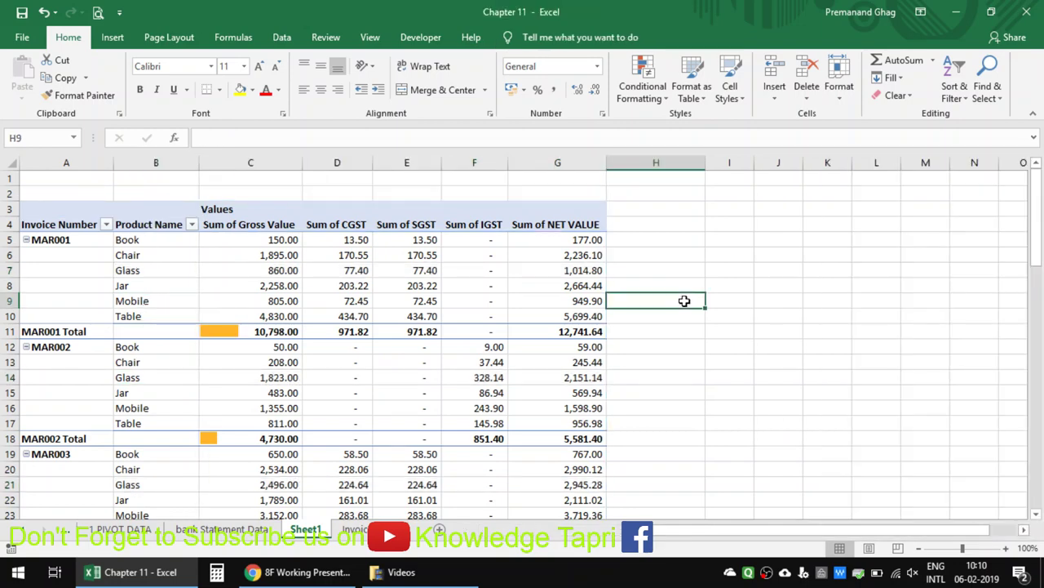
left_click(473, 286)
left_click(387, 270)
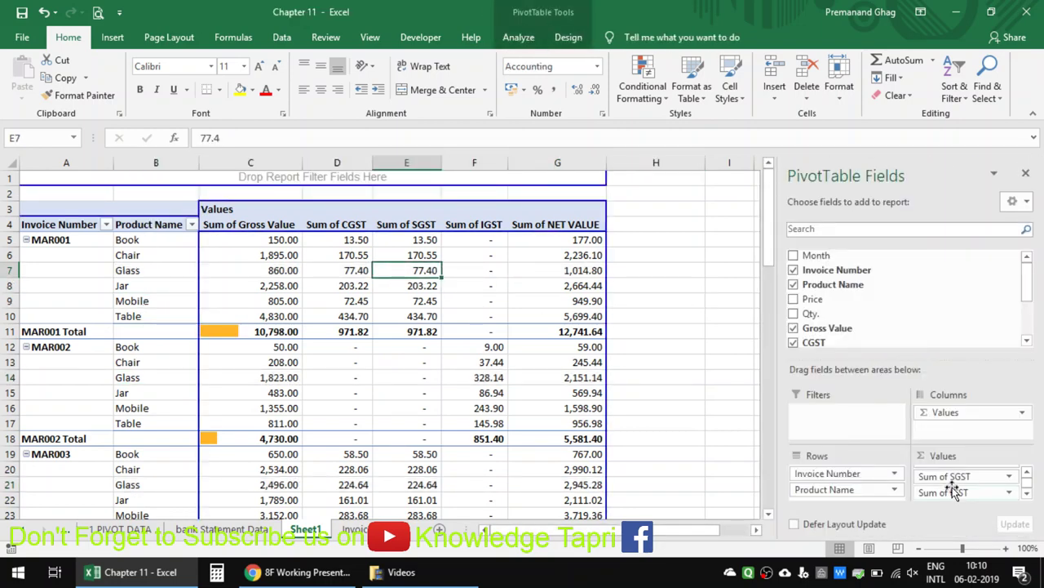
- Remove Sum of SGST, Sum of IGST and Sum of CGST from the pivot's Values
left_click_drag(959, 476, 951, 347)
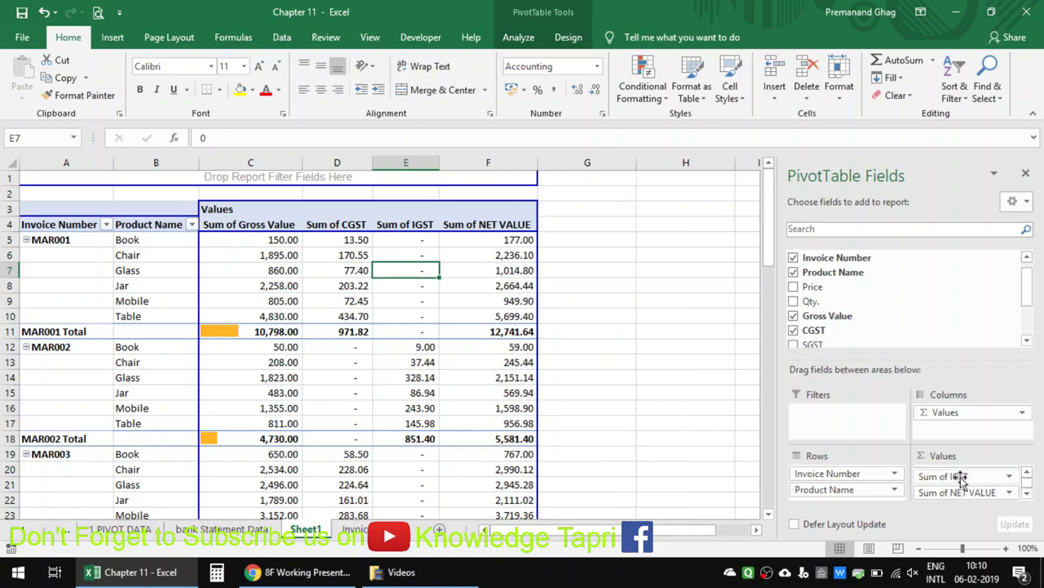
left_click_drag(960, 476, 938, 331)
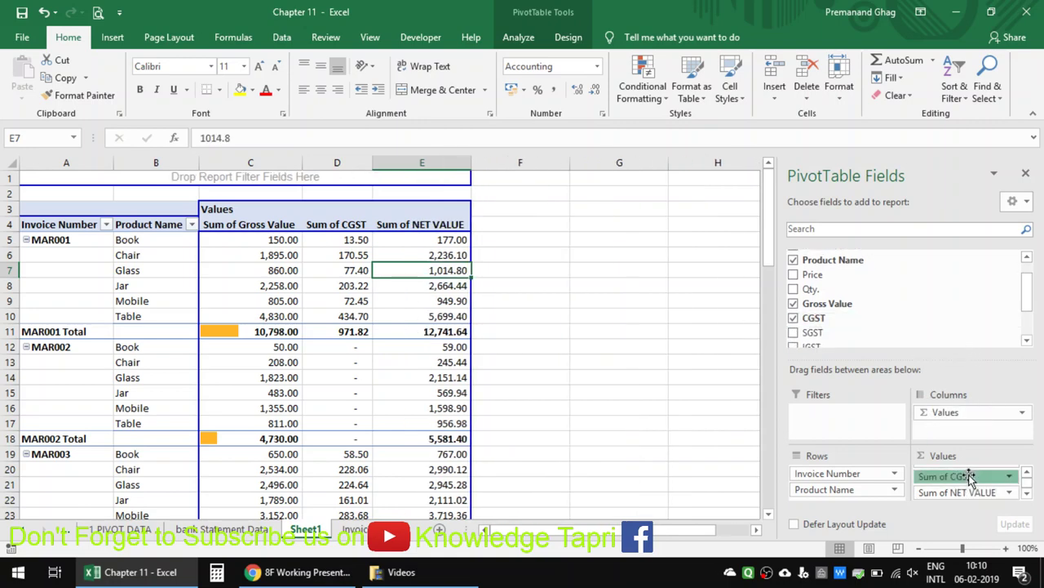
left_click_drag(962, 475, 920, 304)
left_click(263, 282)
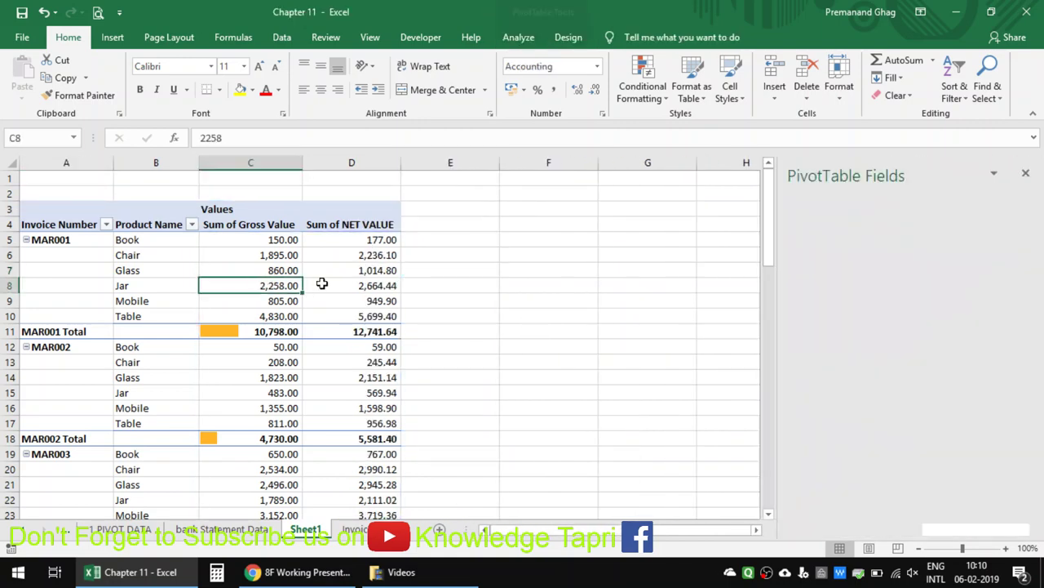
left_click(343, 274)
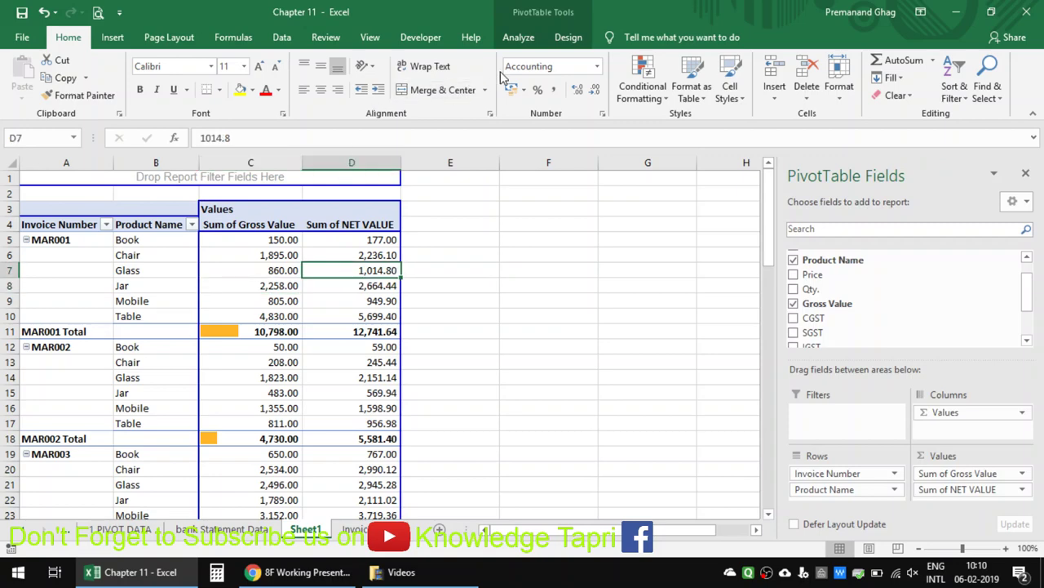
left_click(521, 41)
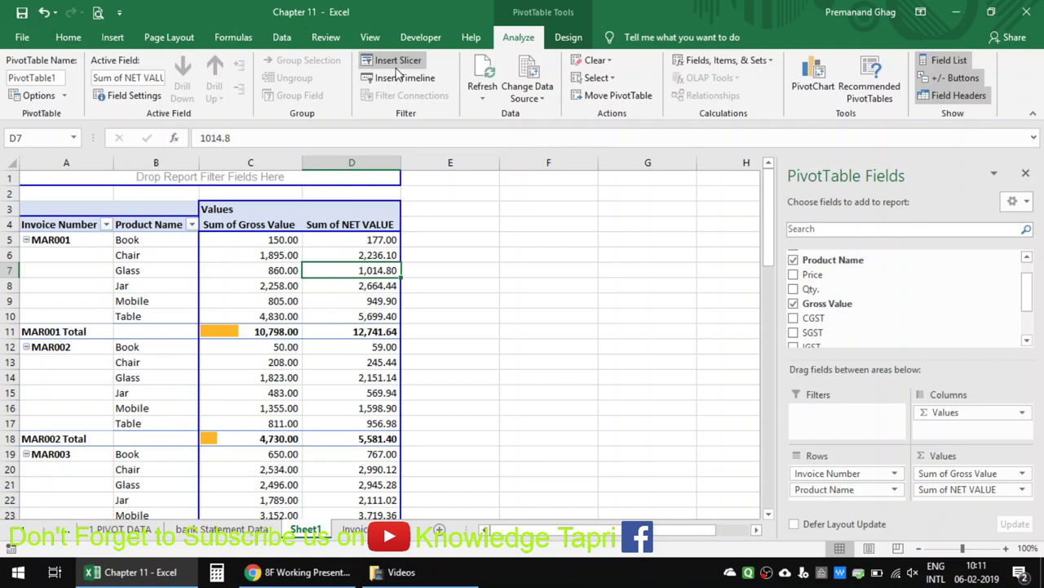
- Insert a slicer for the Product Name field via Insert Slicer
left_click(397, 65)
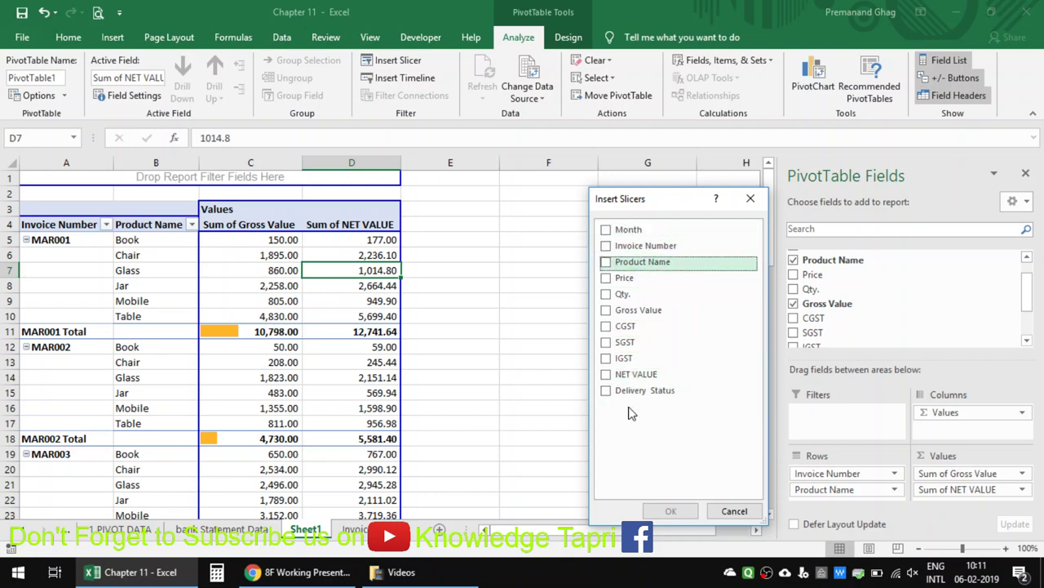
left_click(604, 268)
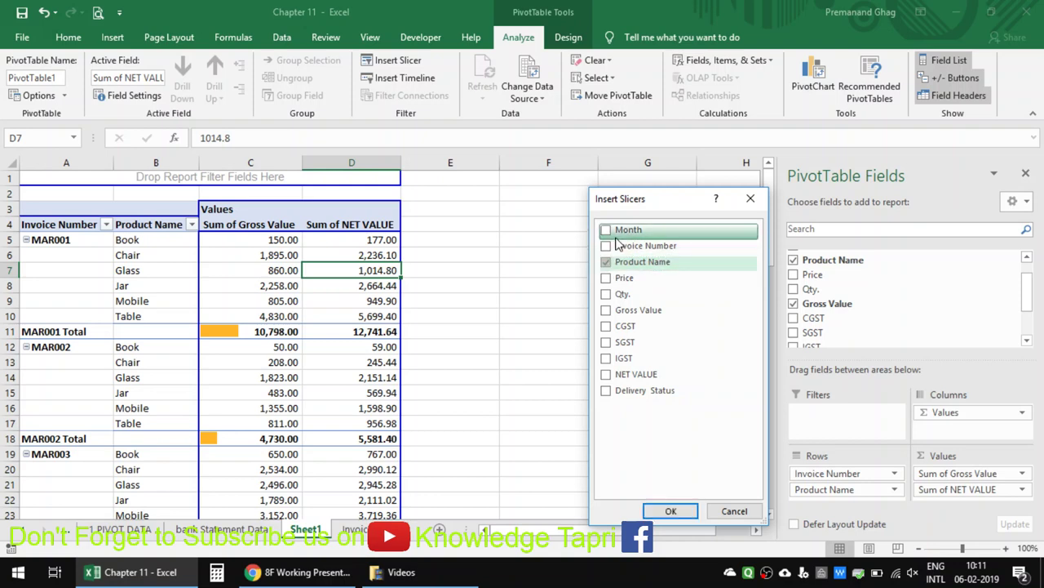
left_click(613, 252)
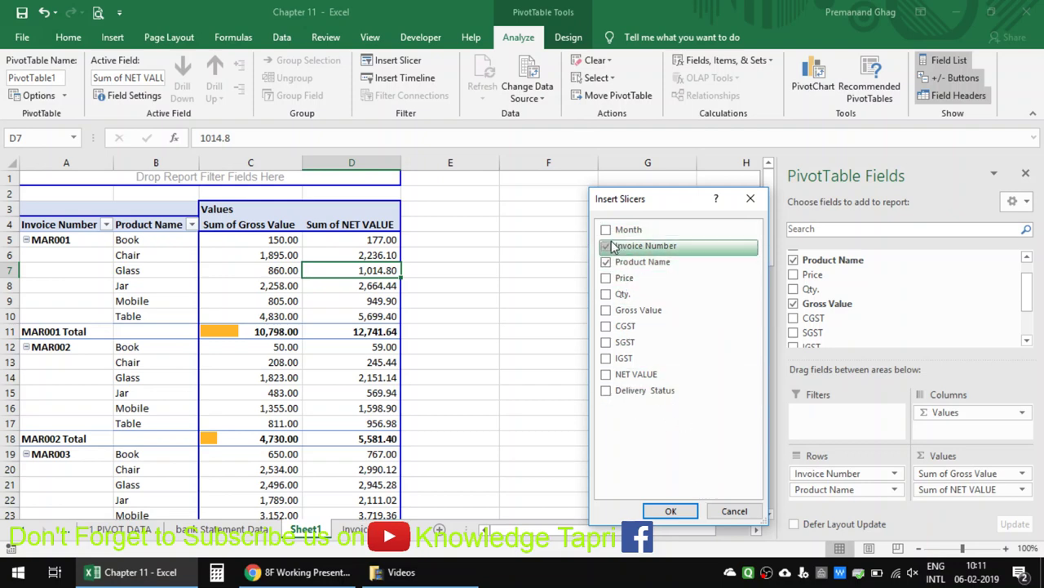
left_click(672, 512)
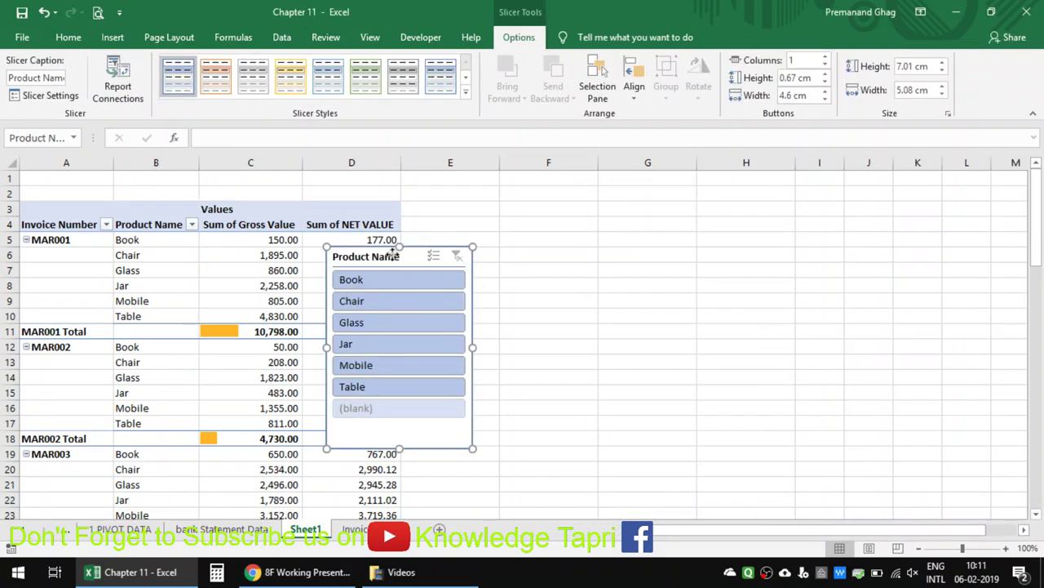
- Drag the Product Name slicer off the pivot into columns F–G
left_click_drag(408, 256, 615, 196)
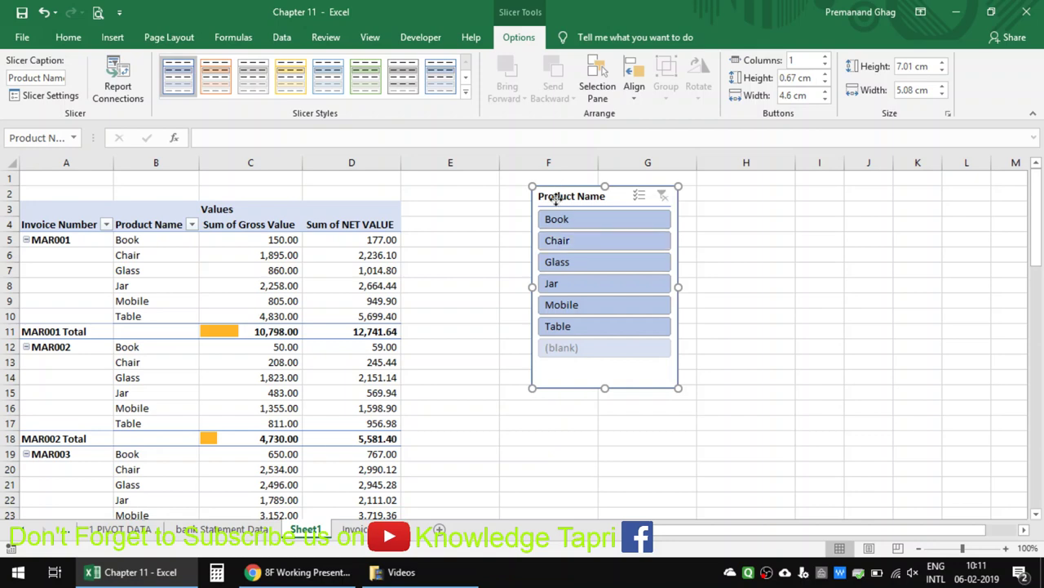
left_click_drag(555, 200, 549, 211)
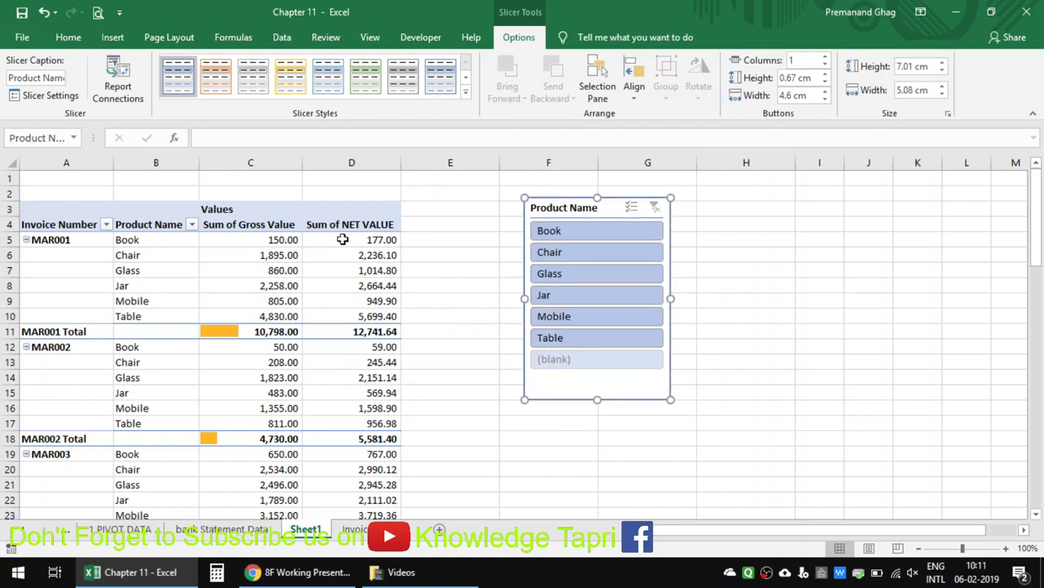
mouse_move(242, 236)
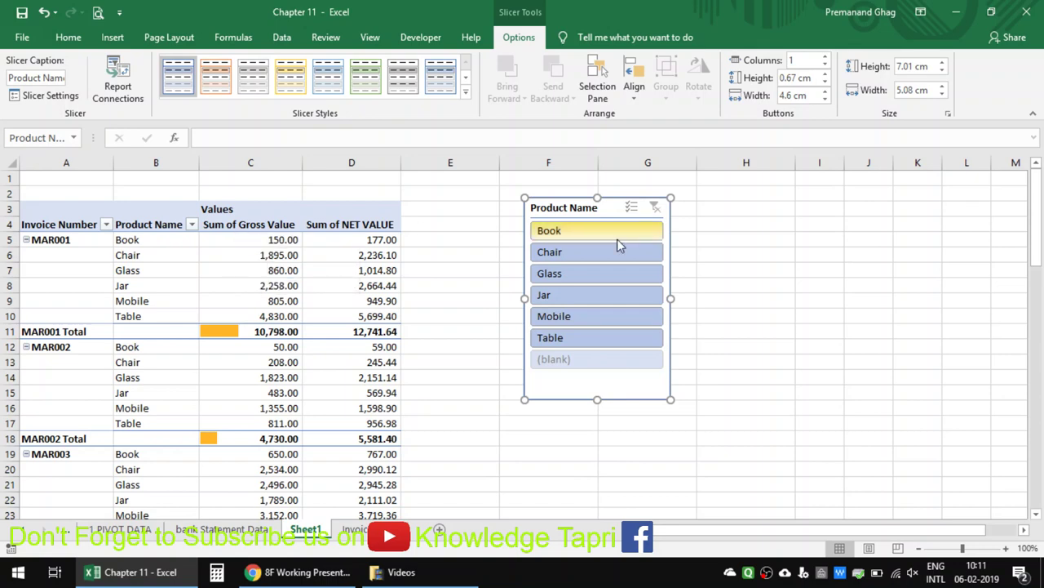
left_click(151, 285)
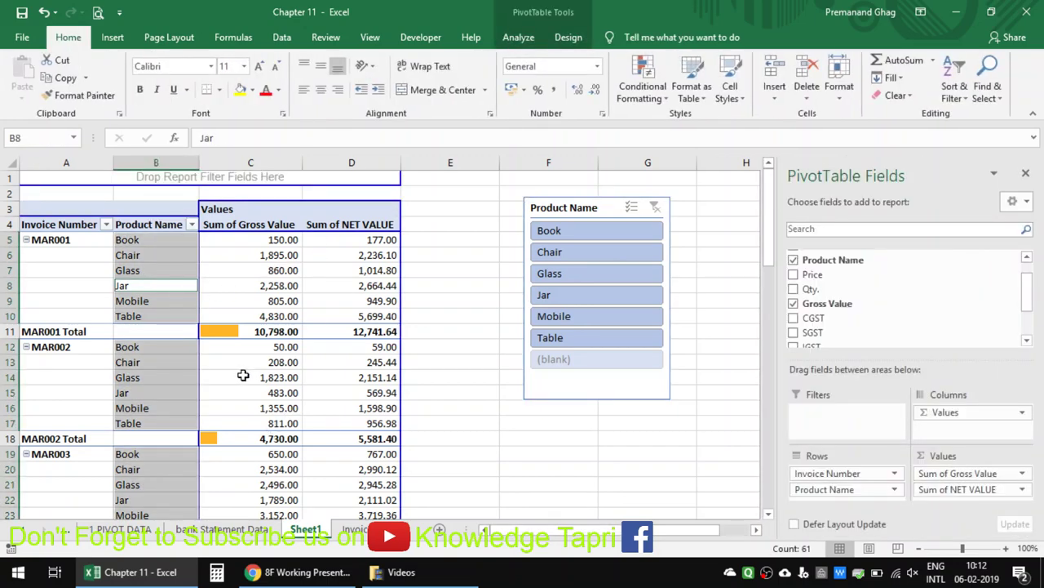
- Go to the Invoice Data sheet and clear its filter
left_click(222, 528)
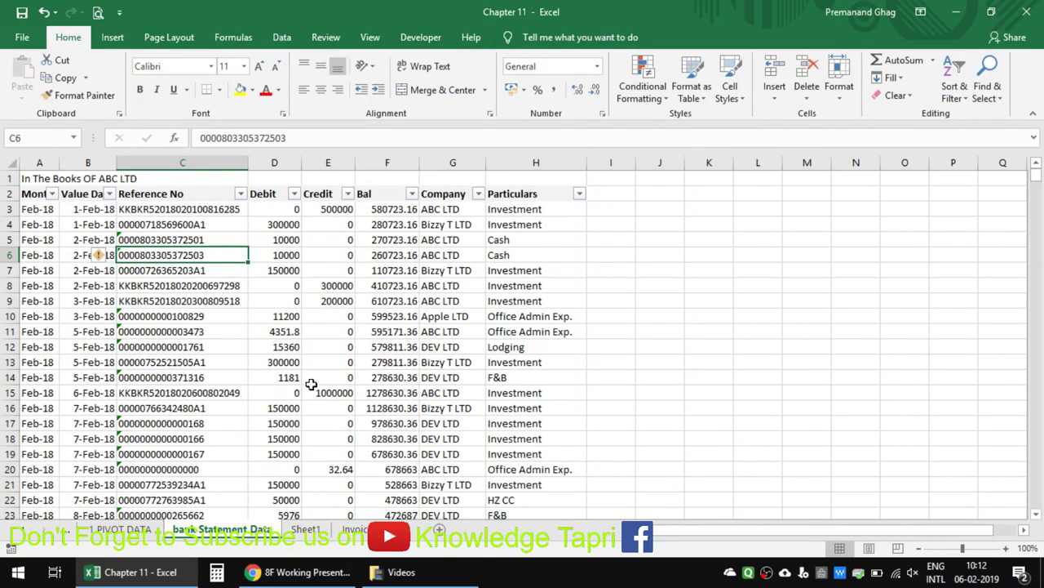
key("ctrl+Page_Down")
key("ctrl+Page_Down")
left_click(274, 298)
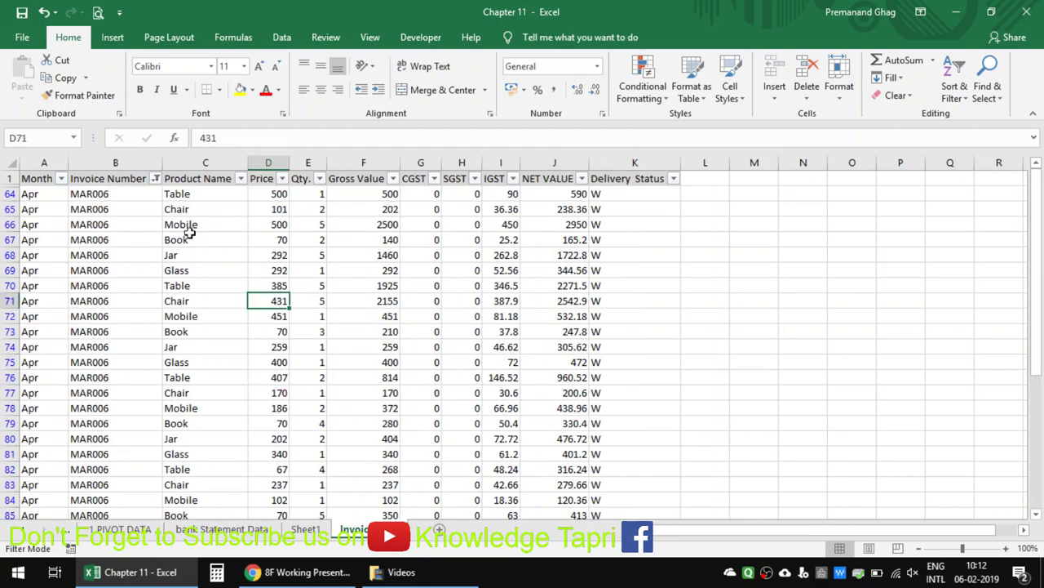
left_click(97, 209)
key("alt+a")
key("c")
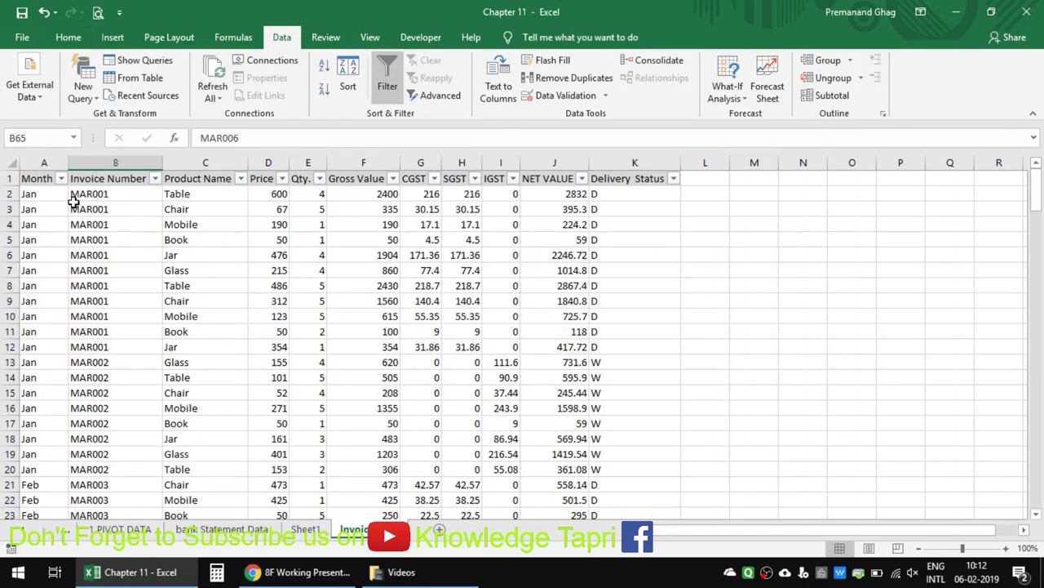
- Start a new PivotTable with source range 'Invoice Data'!$A:$K
left_click(82, 209)
left_click(112, 36)
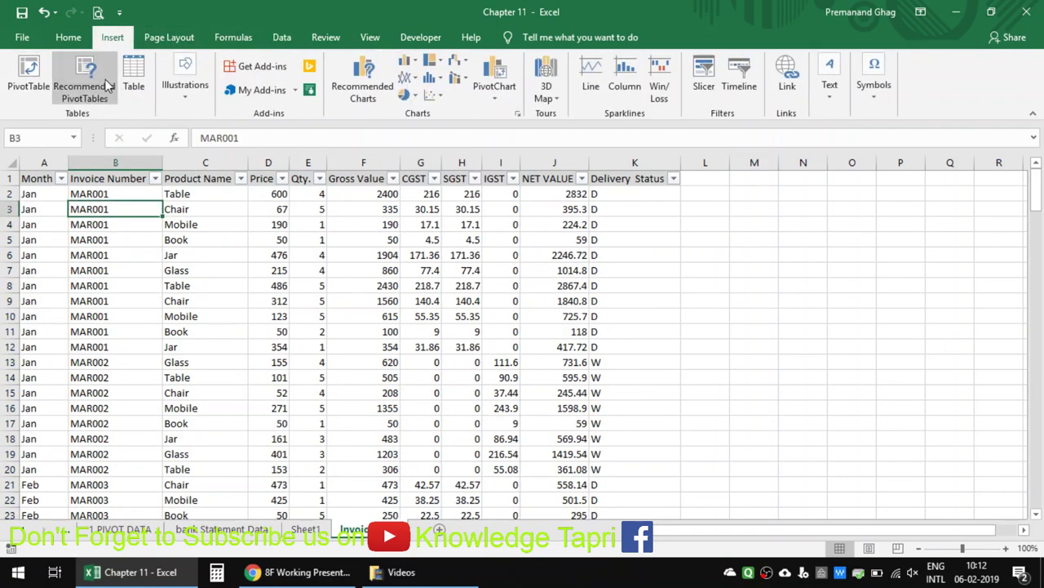
left_click(33, 86)
left_click_drag(44, 162, 617, 162)
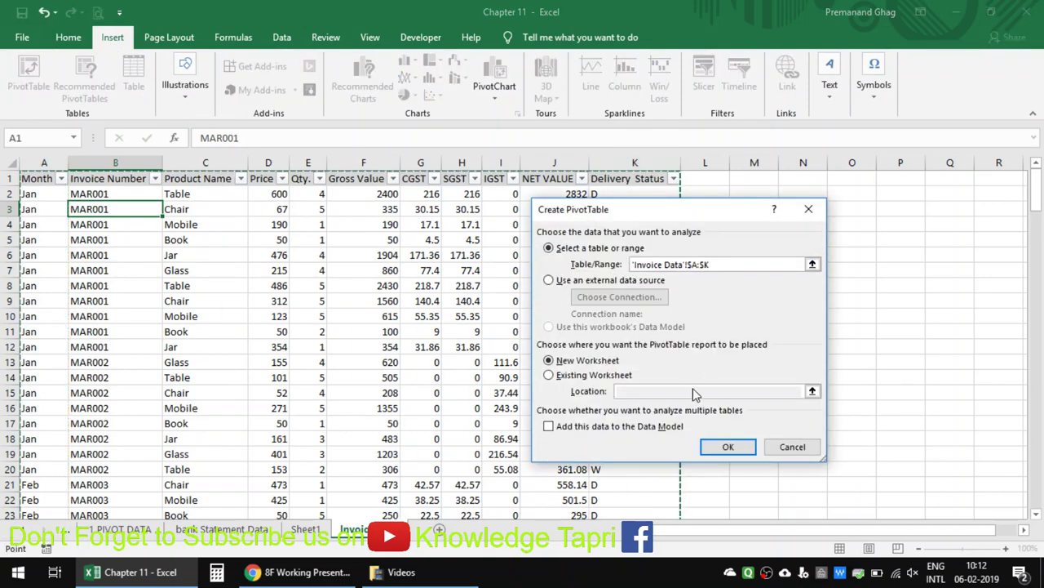
- Place the new PivotTable on the existing Sheet1 at cell H4 and create it
left_click(573, 378)
left_click(574, 378)
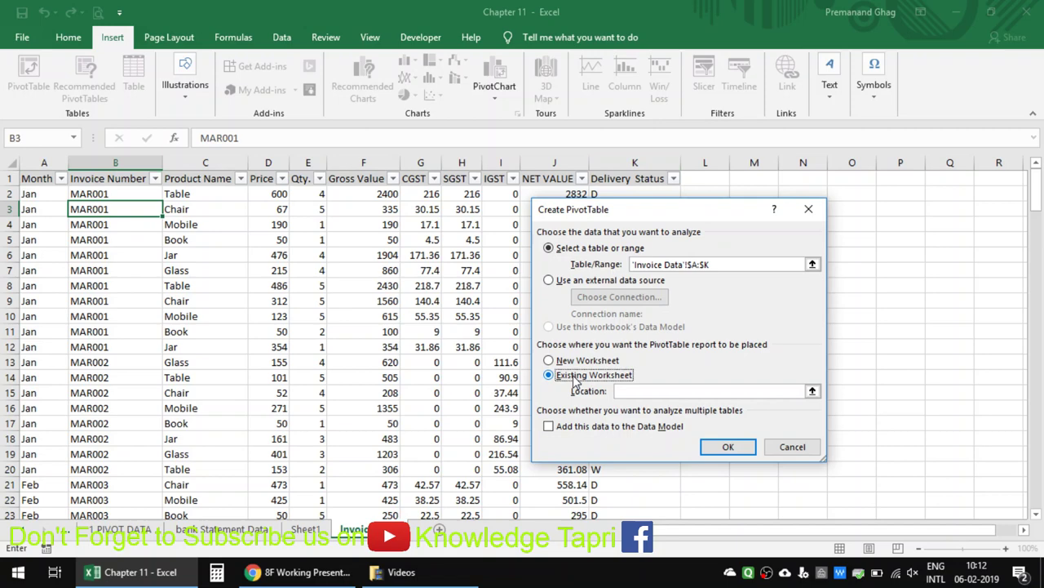
left_click(302, 529)
left_click(478, 222)
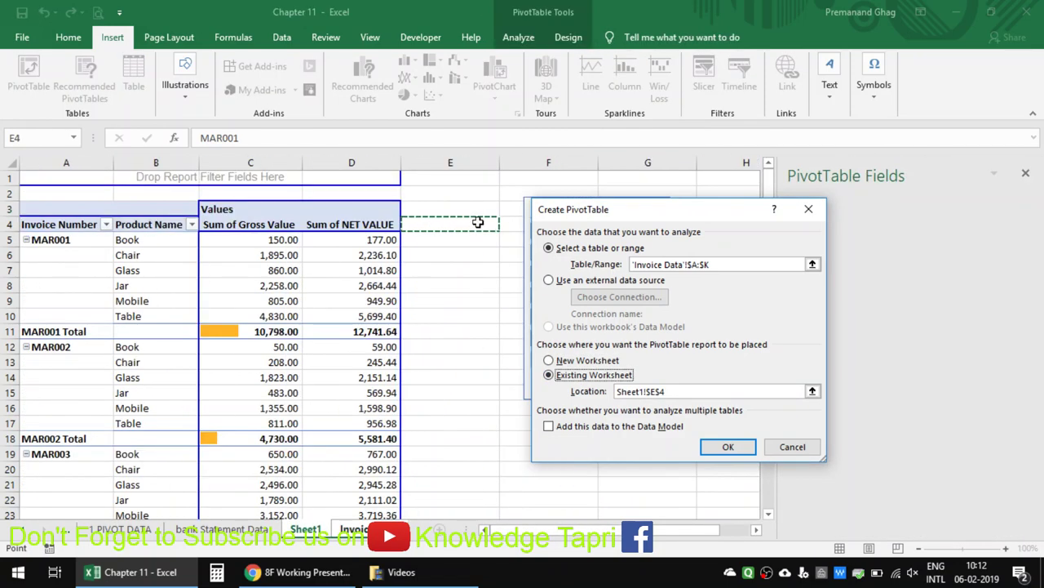
left_click_drag(619, 217, 236, 245)
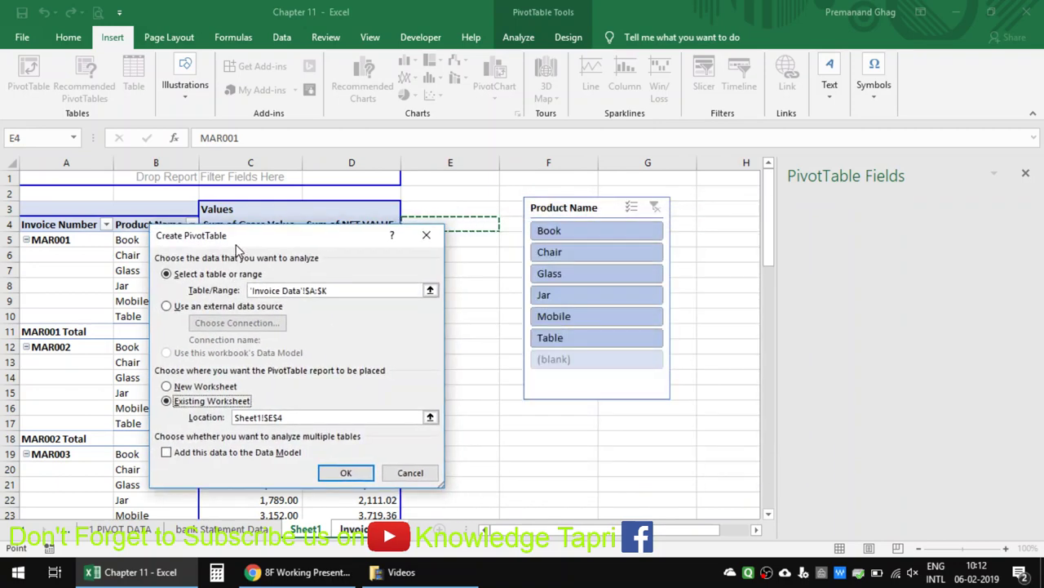
left_click(738, 209)
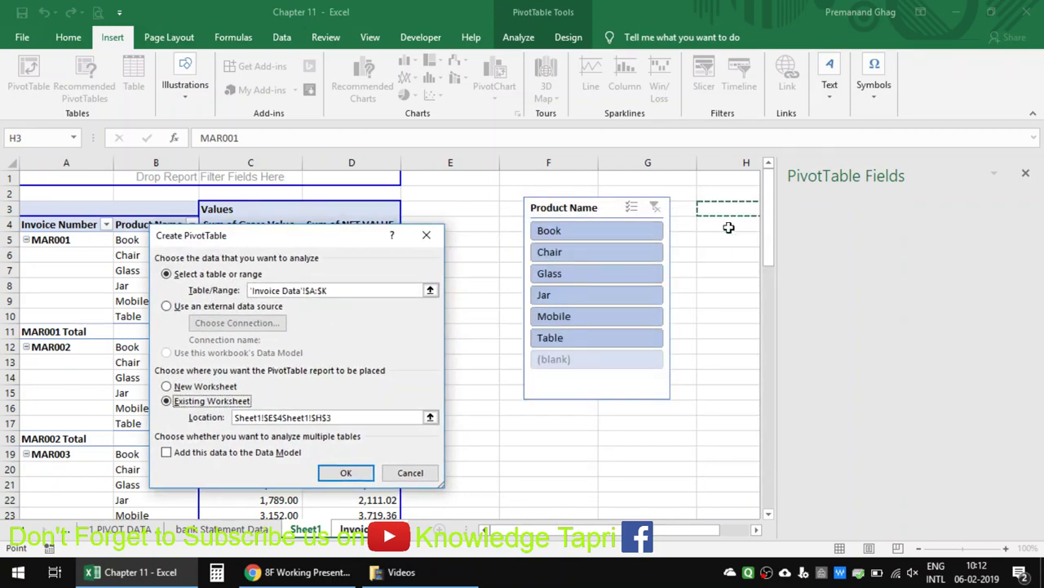
left_click(728, 227)
key("Return")
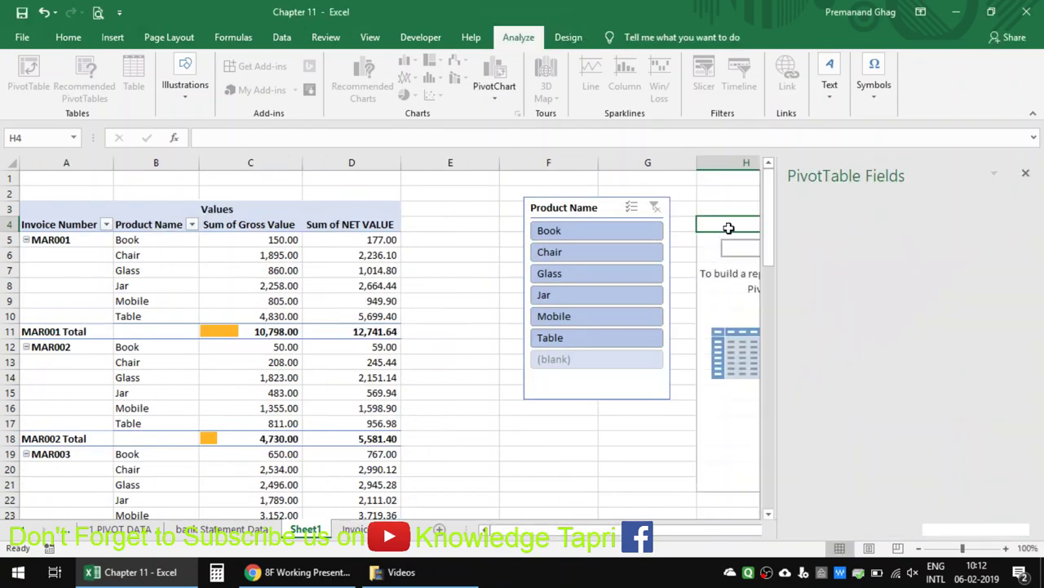
- Put Product Name in Rows and CGST, SGST, IGST and NET VALUE sums in Values
left_click(745, 375)
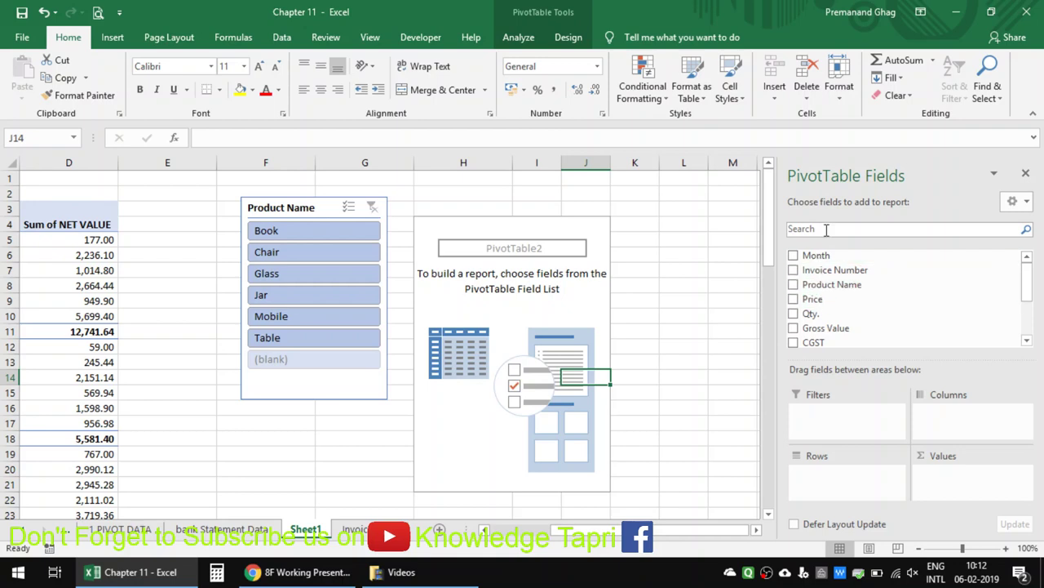
scroll(838, 326, "down", 2)
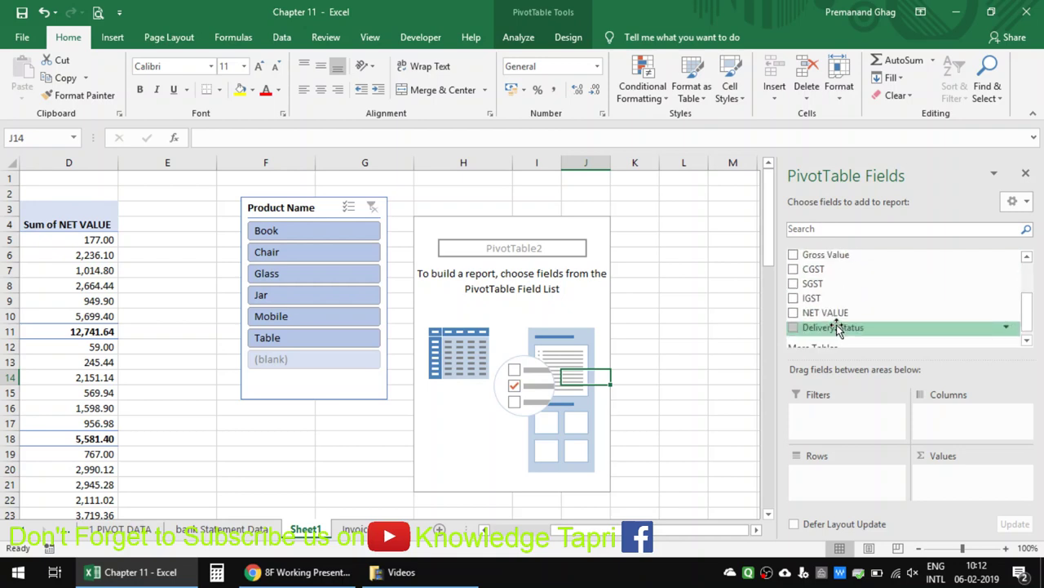
scroll(838, 326, "up", 2)
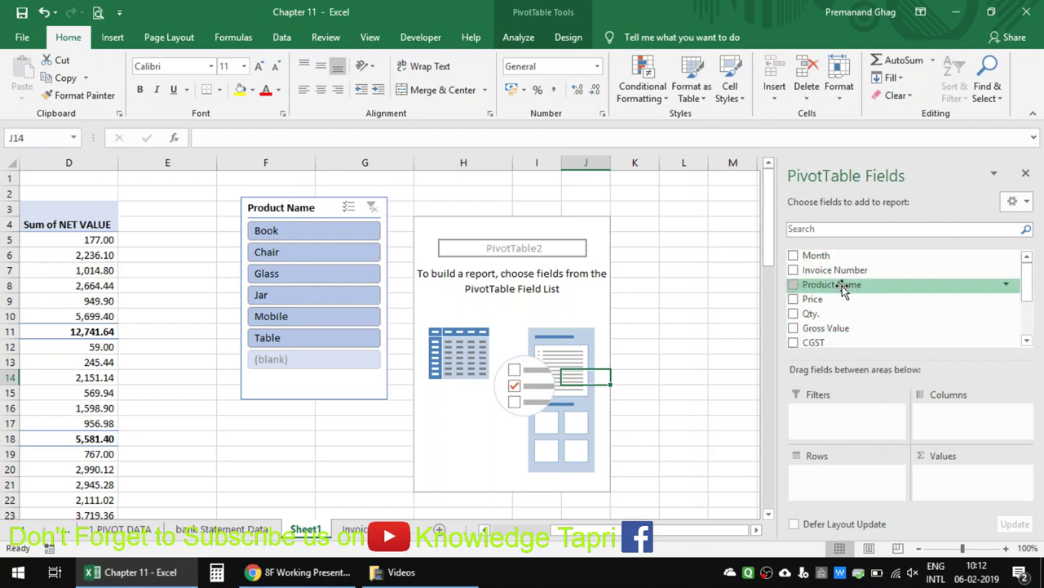
left_click_drag(842, 290, 858, 471)
scroll(884, 326, "down", 2)
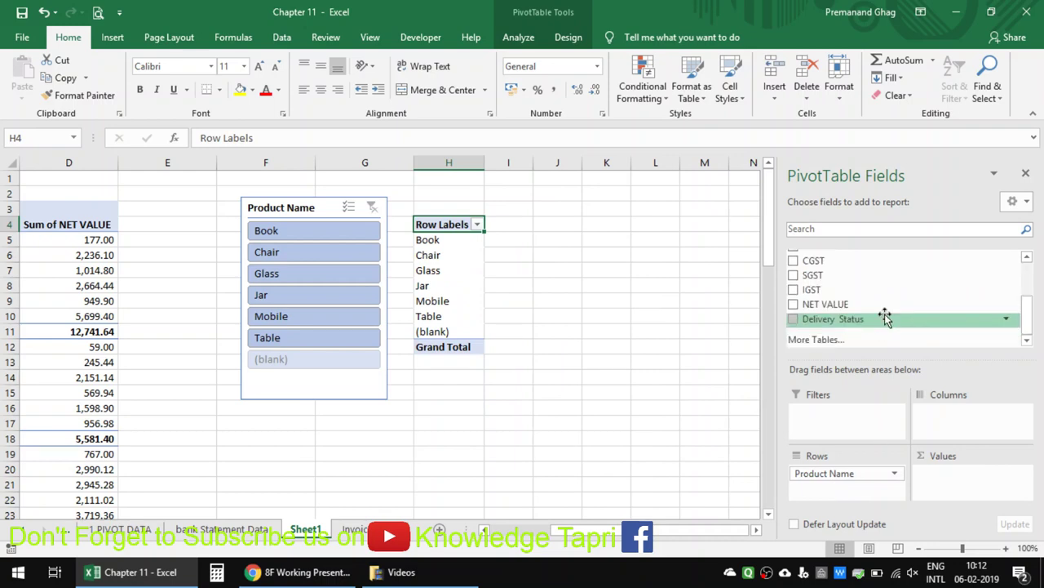
mouse_move(816, 259)
left_mouse_down()
mouse_move(894, 437)
mouse_move(979, 494)
left_mouse_up()
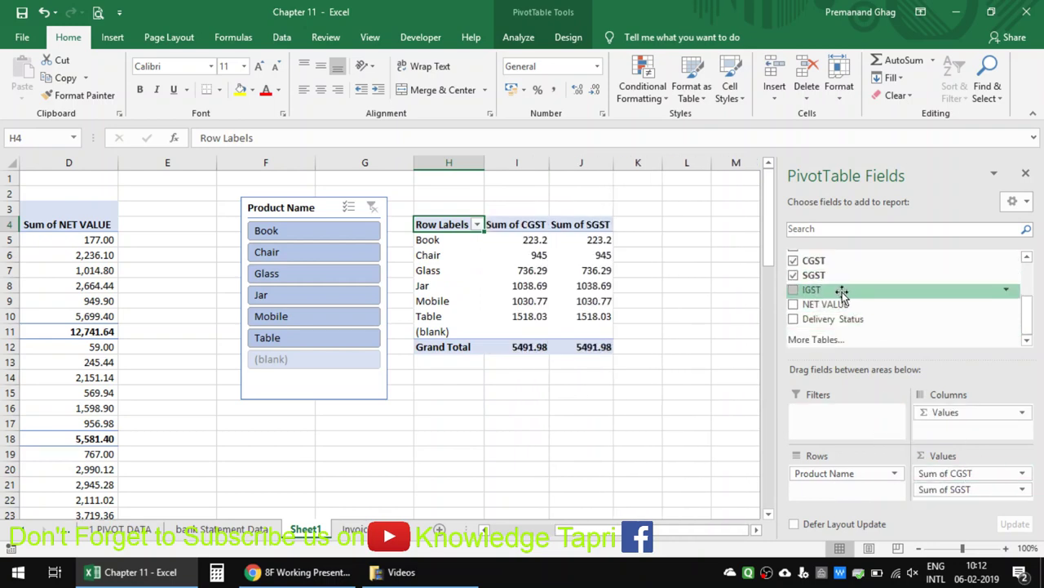
left_click_drag(813, 290, 963, 502)
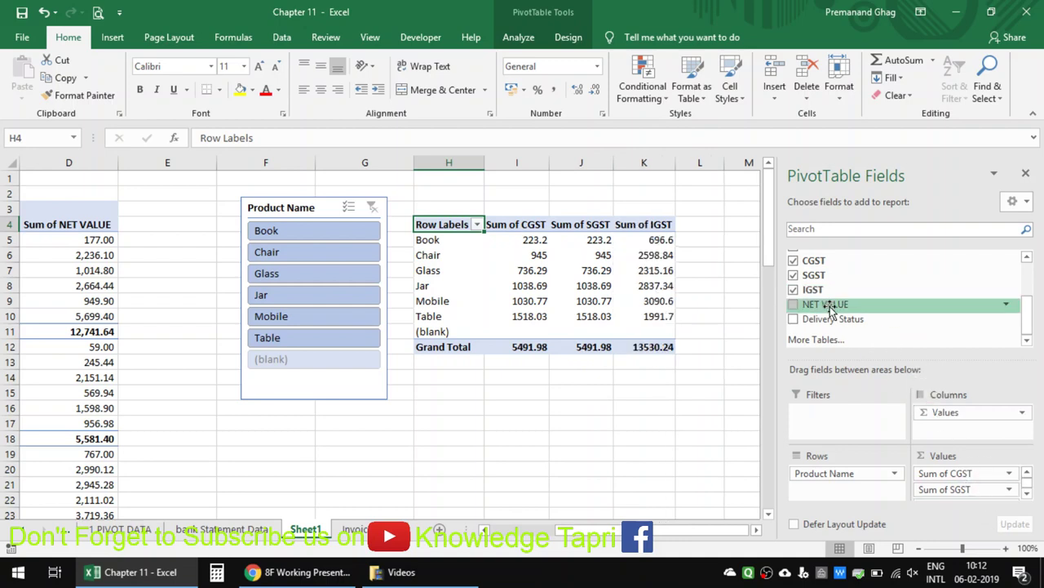
left_click_drag(826, 303, 991, 499)
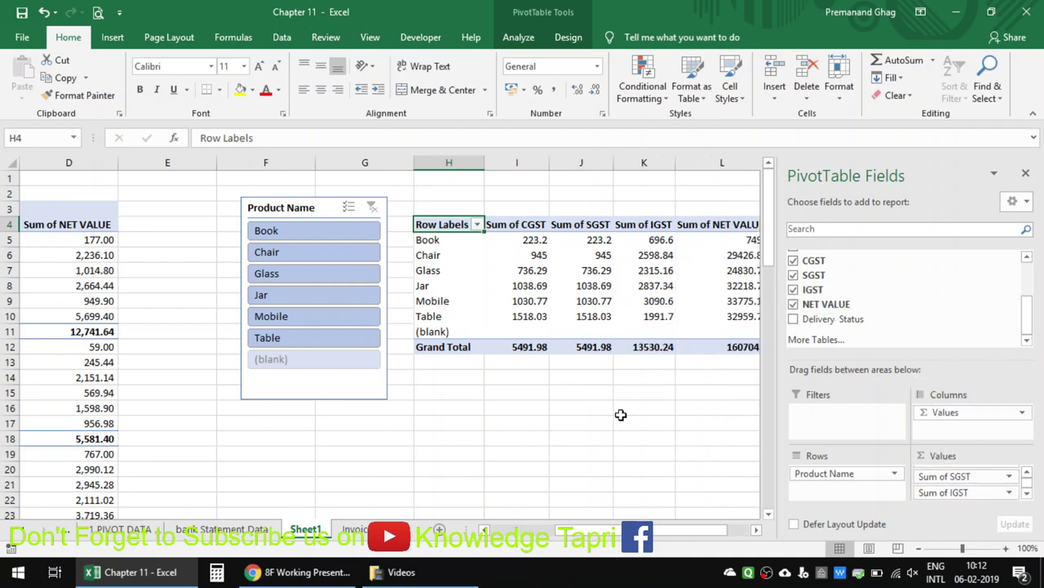
left_click(516, 318)
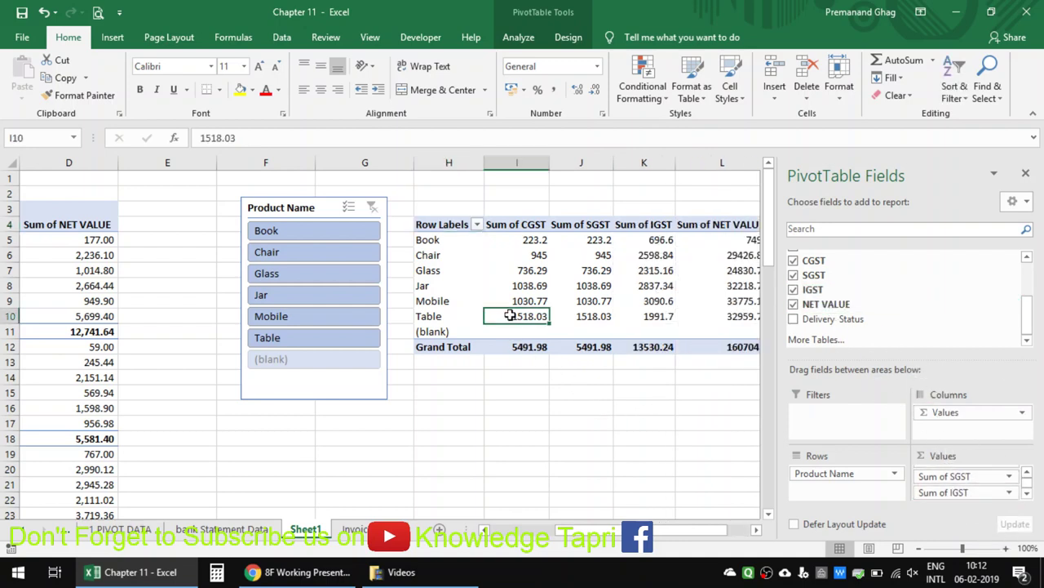
left_click(302, 200)
- Move the slicer left between the two pivots and turn off sheet gridlines
left_click_drag(302, 201, 248, 210)
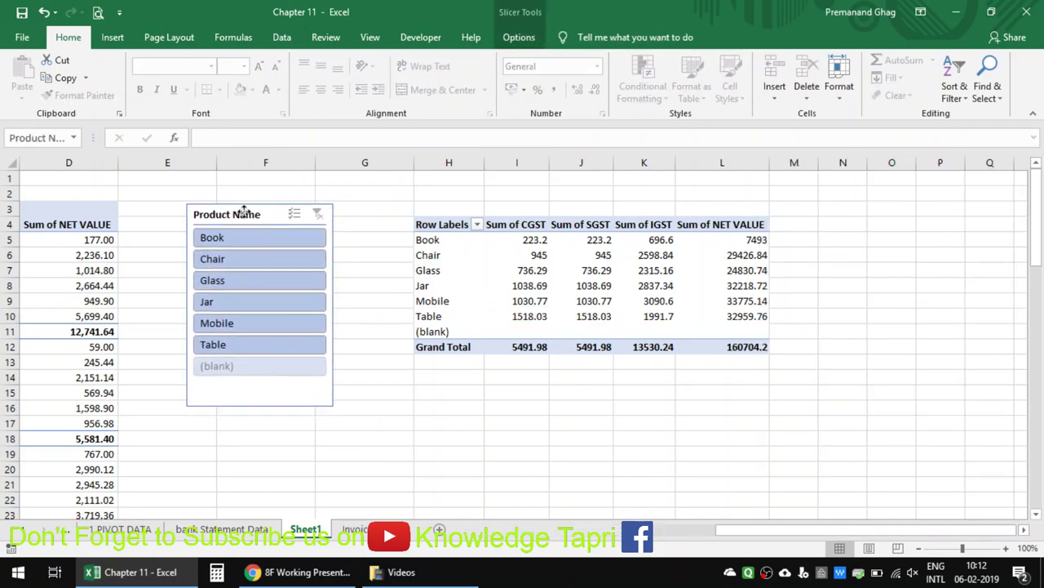
left_click(368, 37)
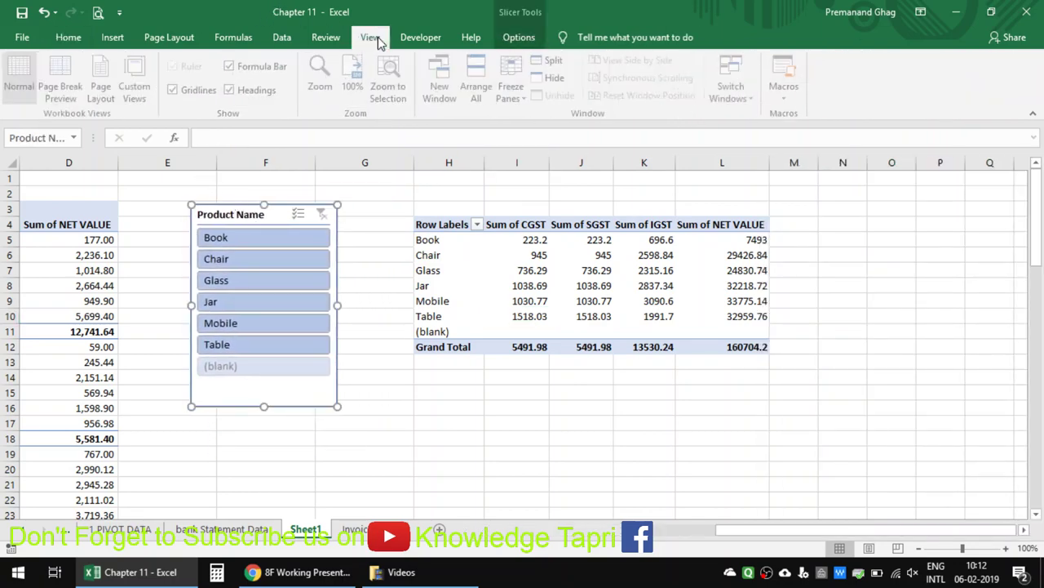
left_click(177, 90)
left_click(165, 297)
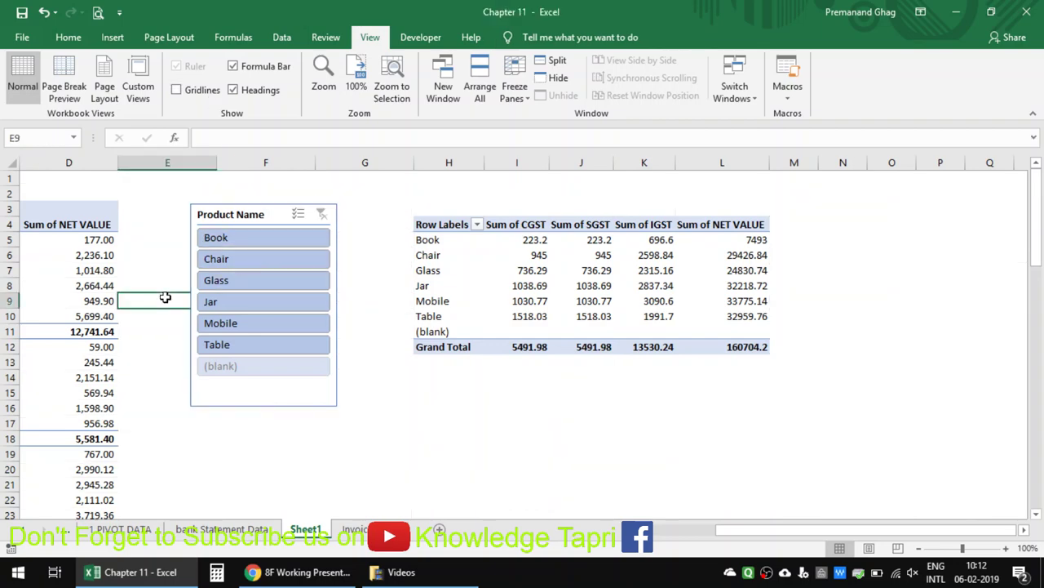
- Hide the PivotTable field list
key("Left")
key("Left")
key("Left")
key("Left")
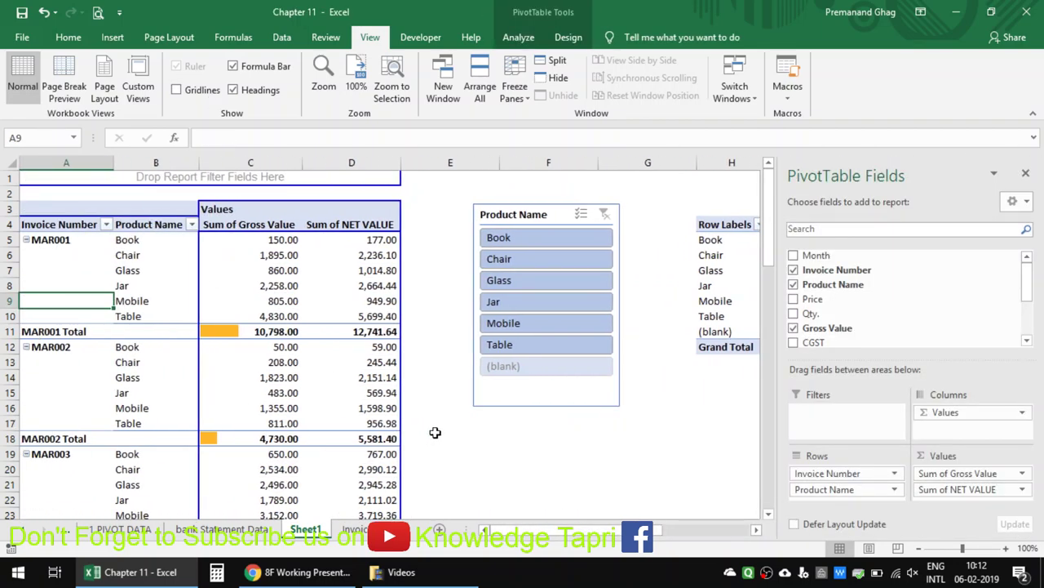
left_click(435, 432)
right_click(250, 285)
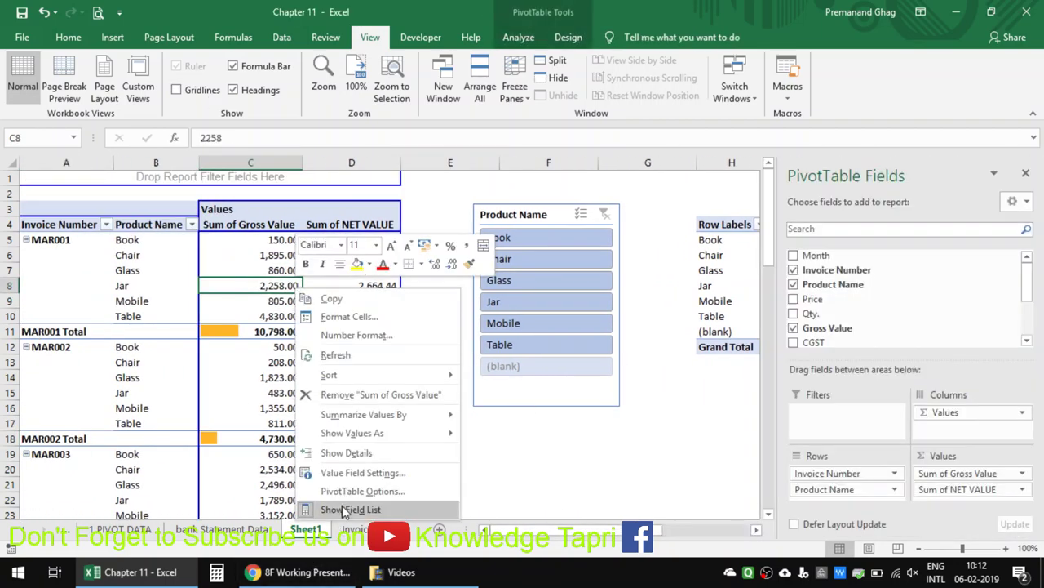
left_click(342, 509)
left_click(791, 269)
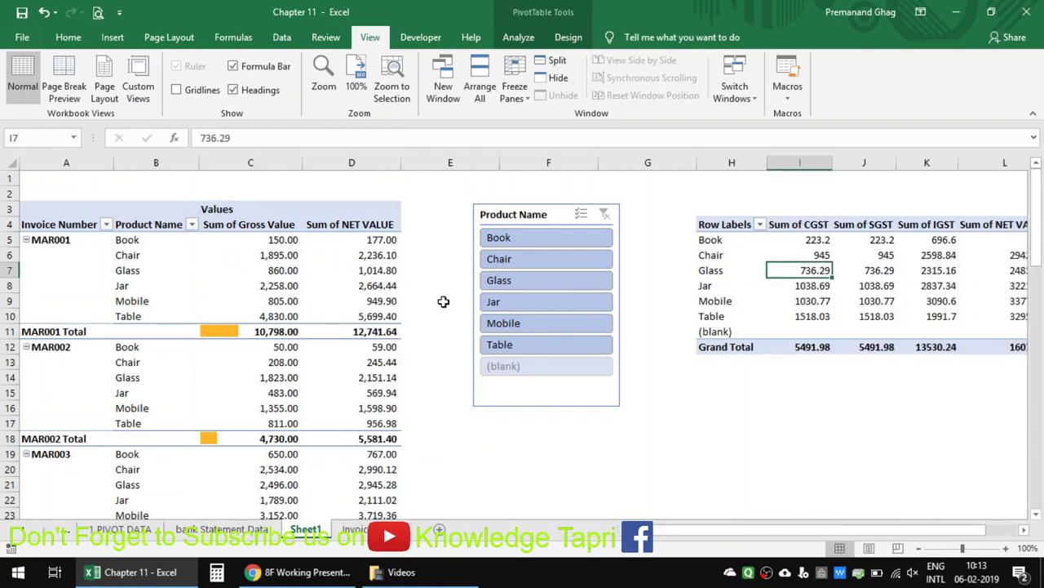
left_click(679, 426)
- Try Book, Chair and Glass in the slicer, ending with the first pivot filtered to Book
left_click(535, 237)
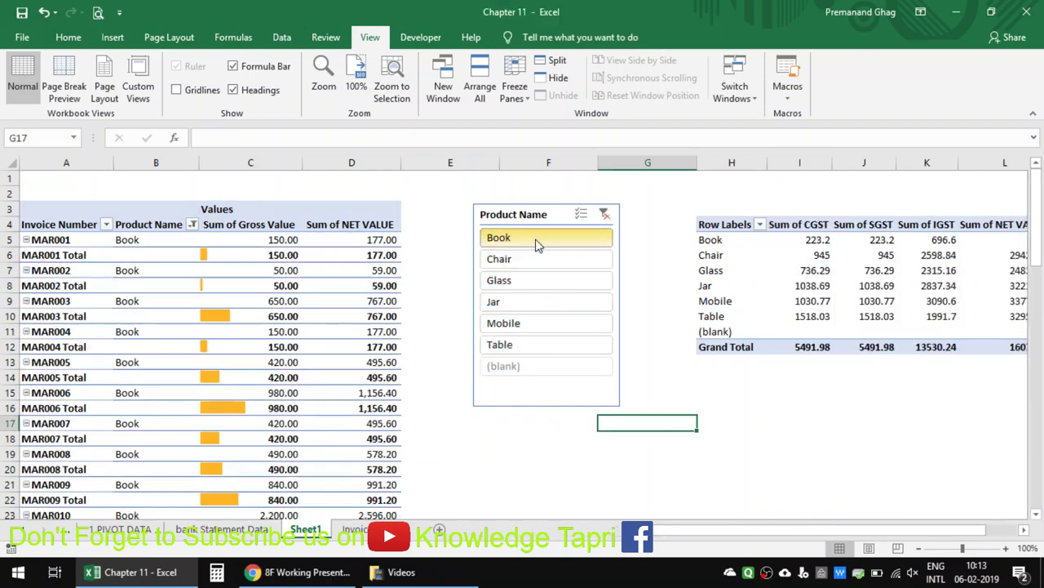
left_click(537, 259)
left_click(537, 280)
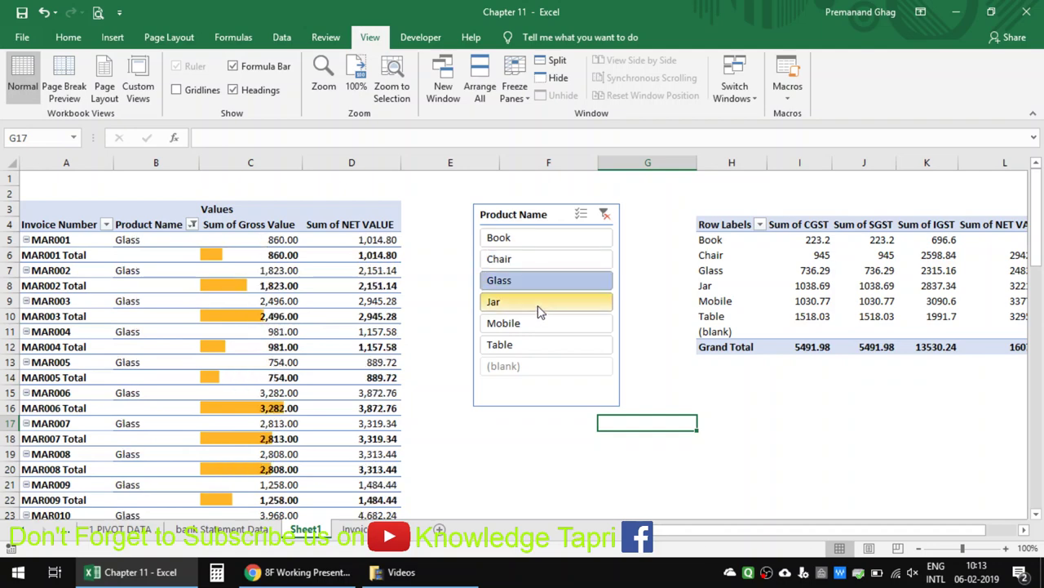
left_click(545, 239)
- Tick PivotTable2 in the slicer's Report Connections so it filters both pivots
right_click(523, 402)
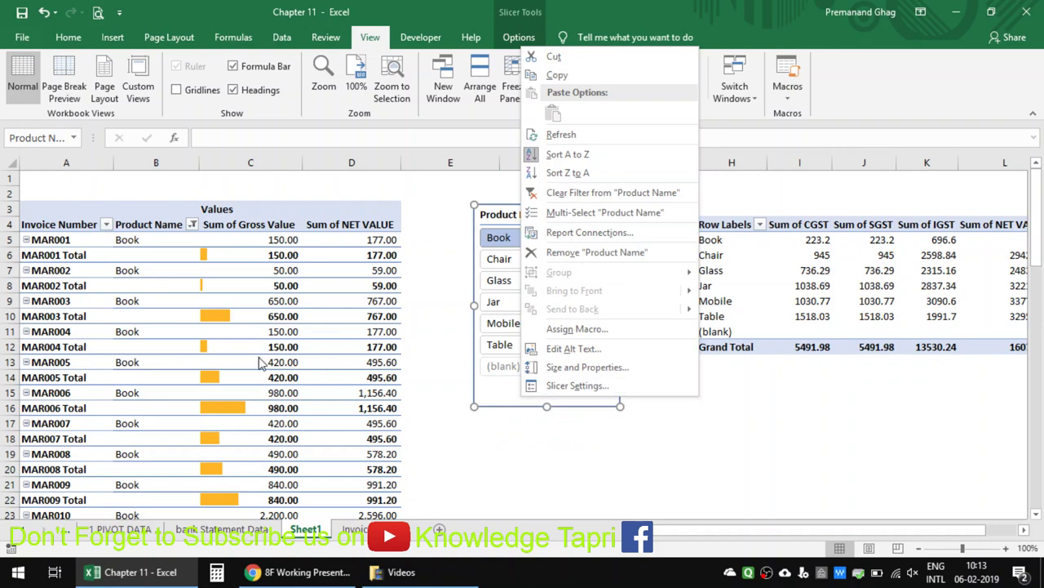
key("Escape")
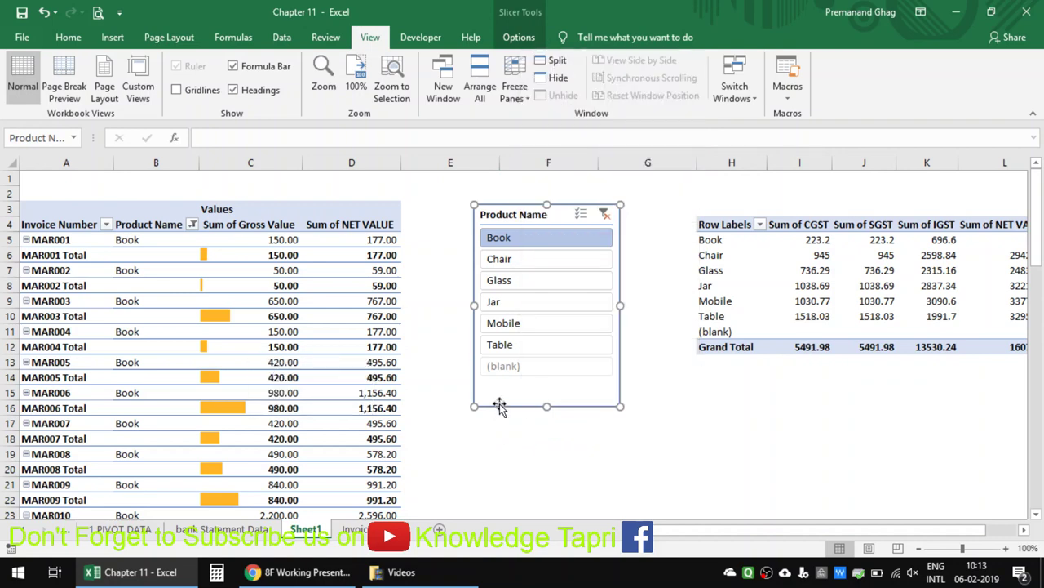
right_click(507, 398)
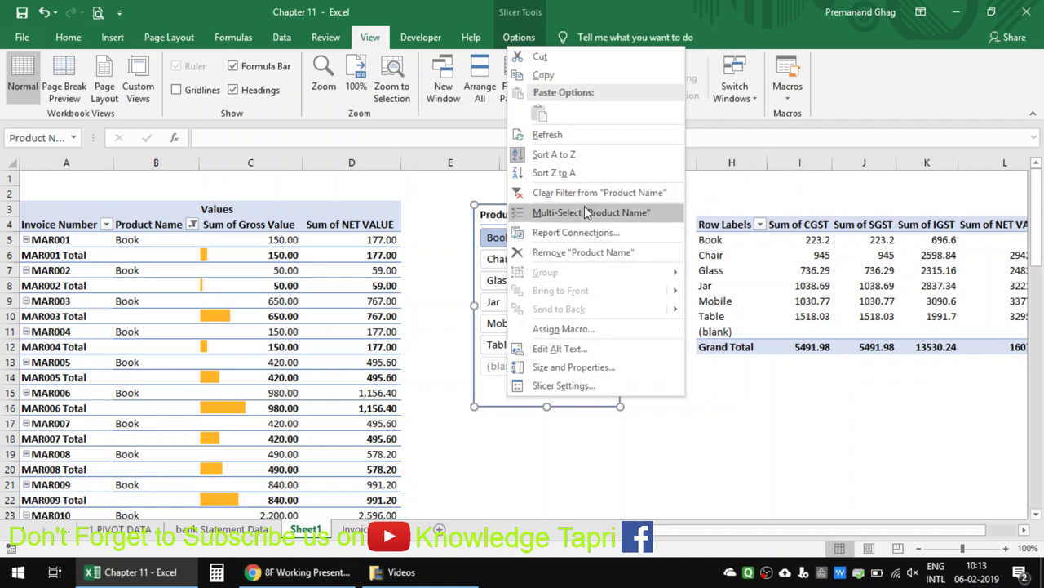
left_click(547, 430)
right_click(543, 381)
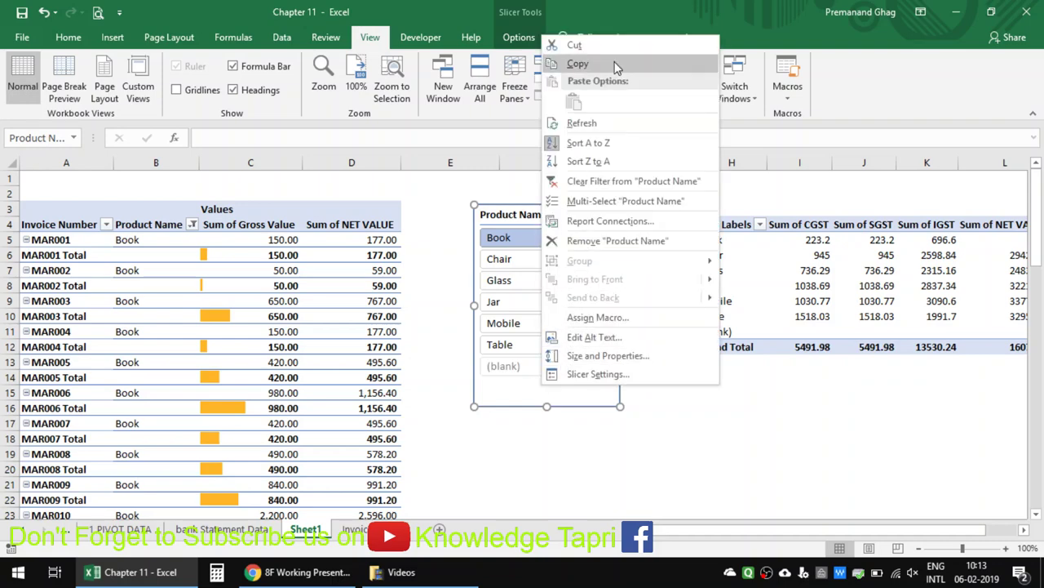
left_click(625, 221)
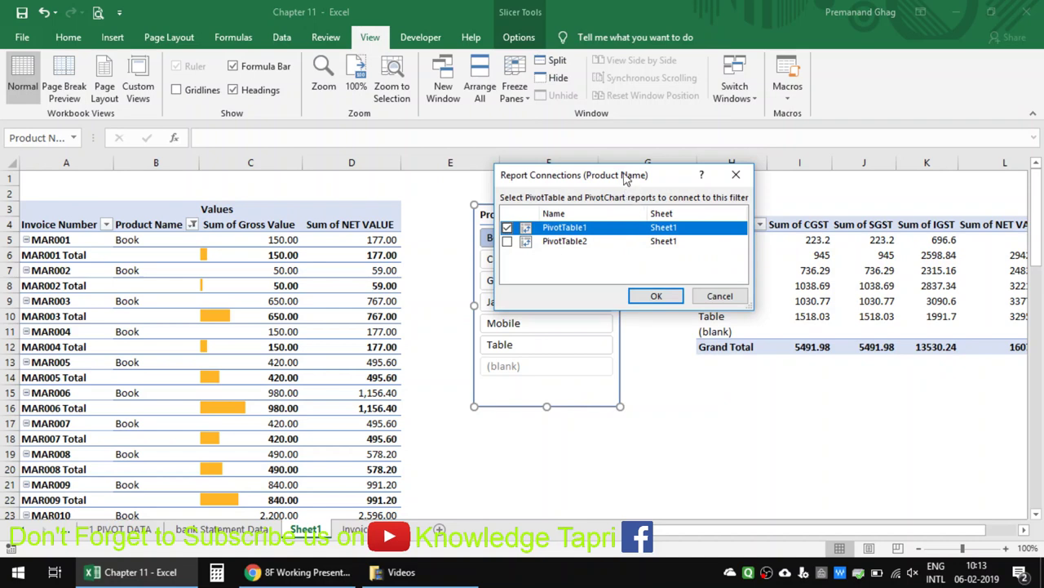
left_click_drag(625, 178, 591, 285)
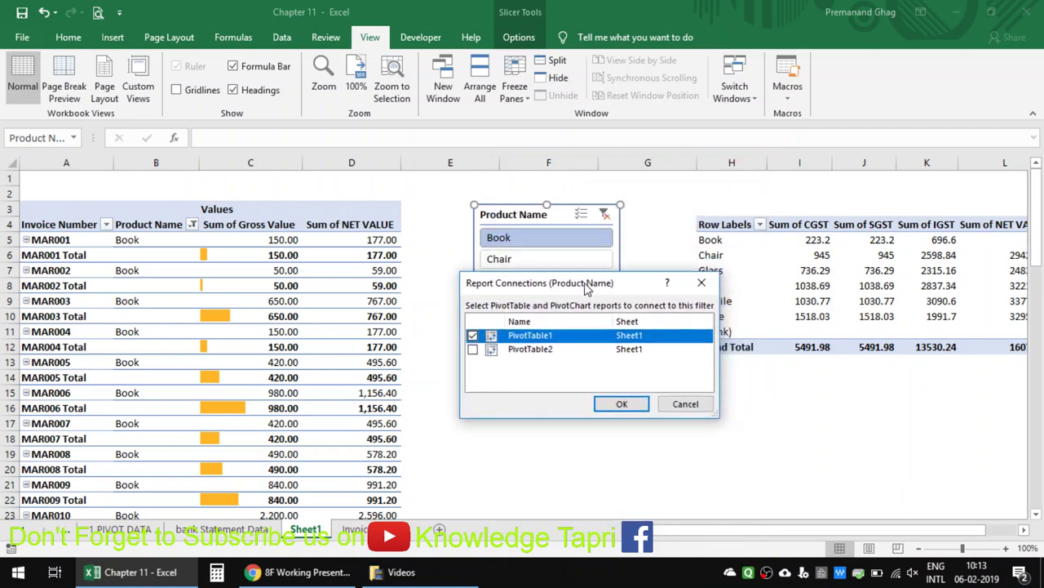
left_click(480, 351)
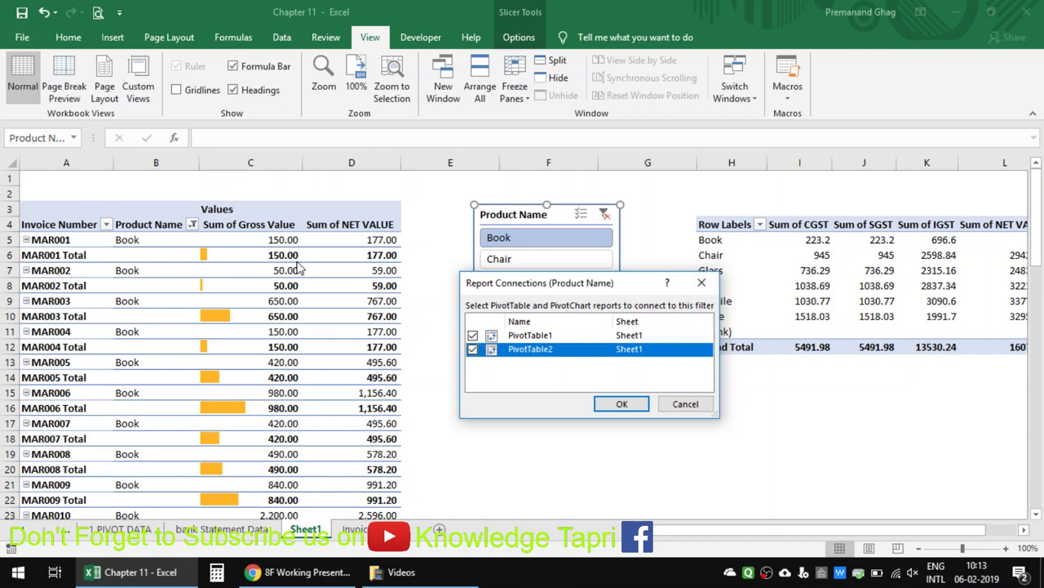
left_click(622, 404)
left_click(578, 431)
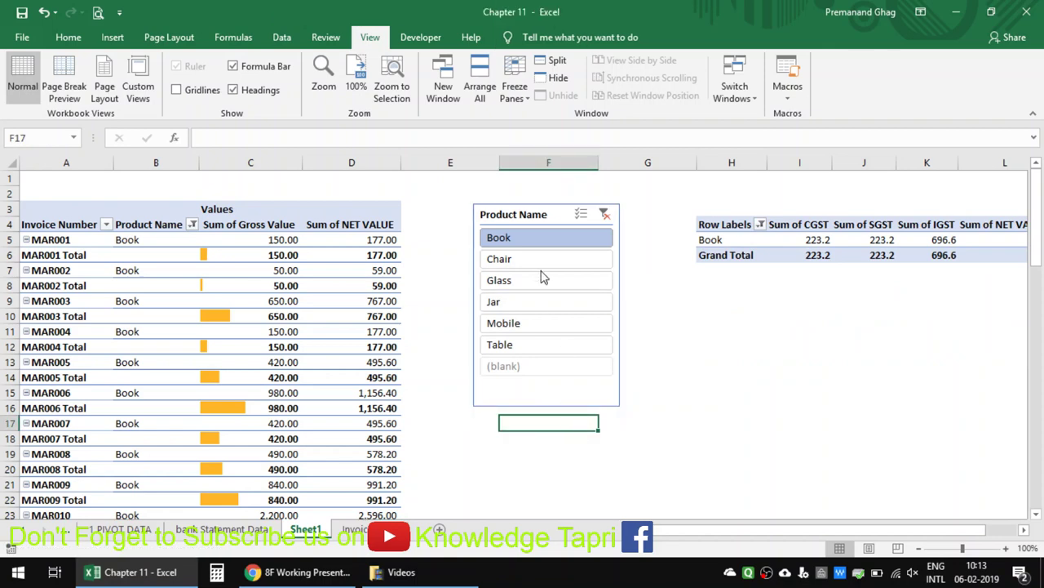
- Filter both pivot tables to Chair using the slicer
left_click(518, 260)
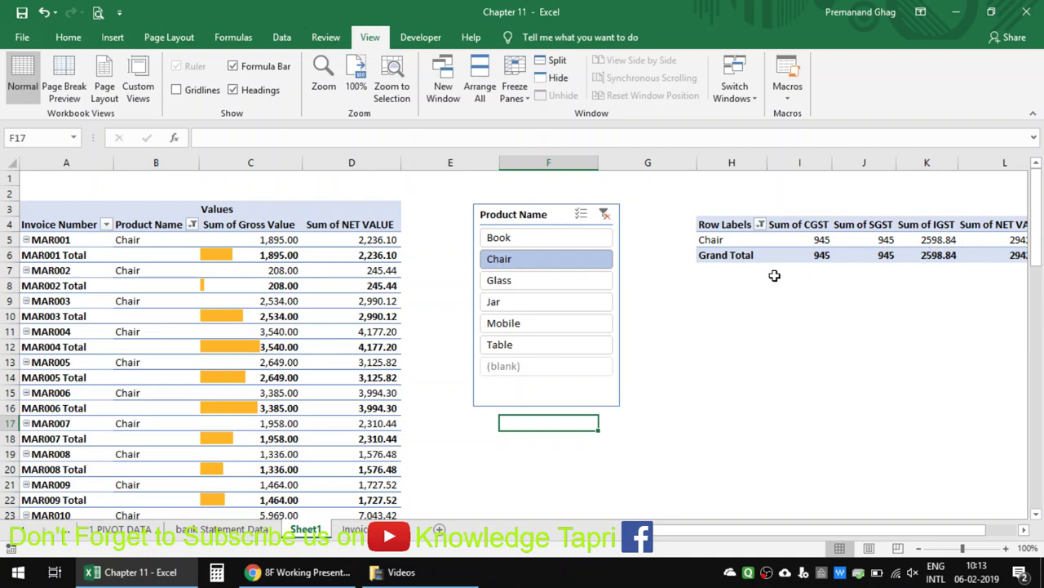
scroll(196, 347, "down", 3)
scroll(195, 347, "down", 3)
scroll(196, 348, "up", 3)
scroll(196, 348, "up", 3)
- Turn on Show grand totals for columns in the first pivot table's options
right_click(128, 331)
left_click(145, 299)
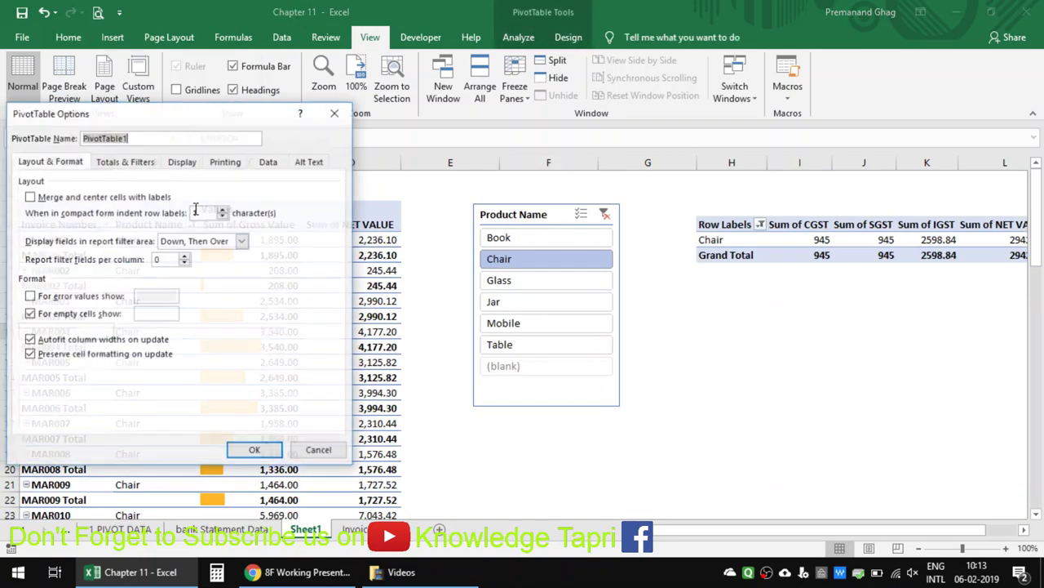
left_click(115, 162)
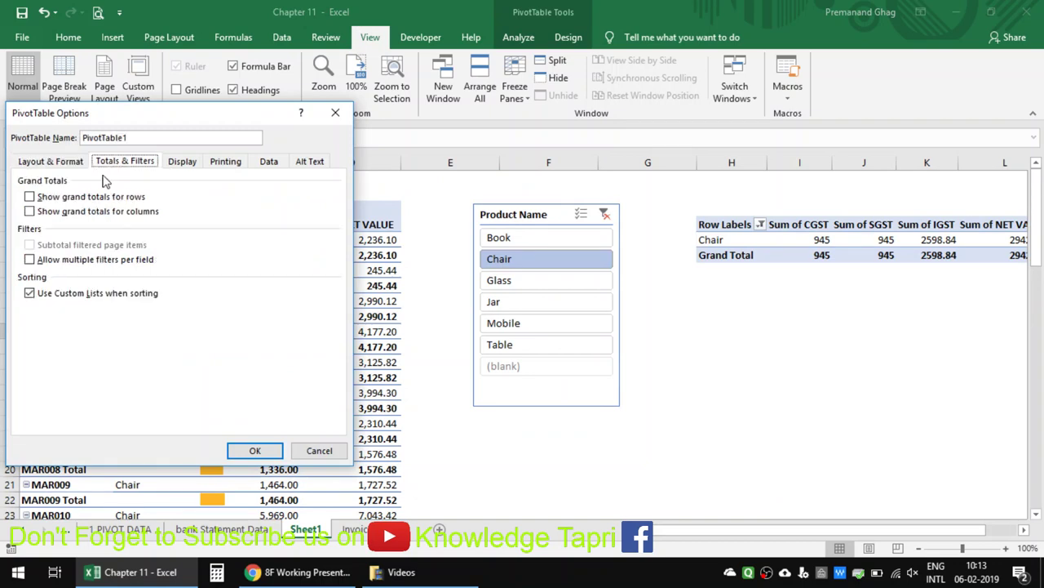
left_click(72, 211)
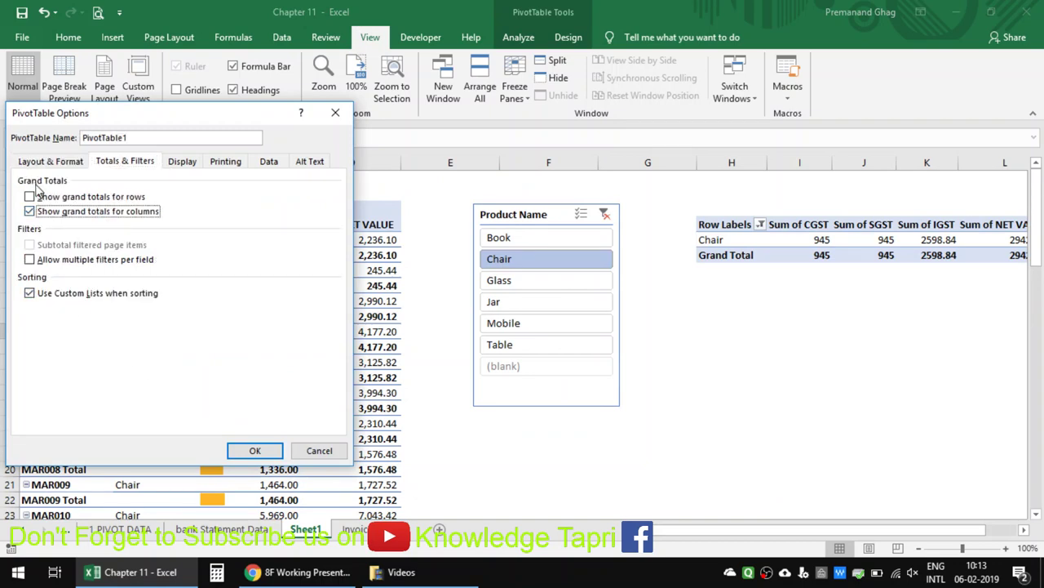
- Apply column grand totals and check the first pivot's gross and net value totals in C25 and D25
left_click(243, 450)
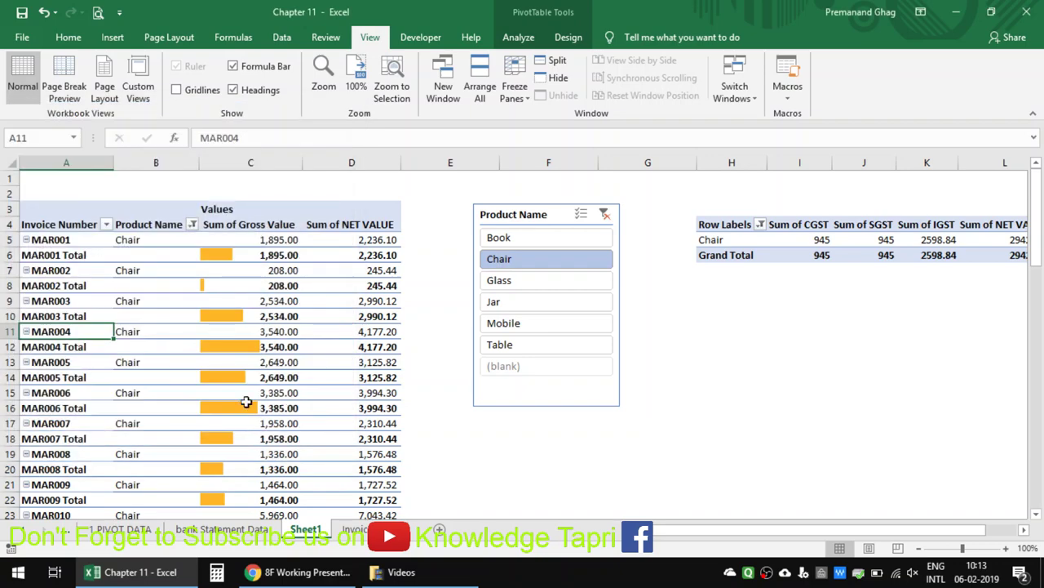
left_click(243, 400)
scroll(232, 408, "down", 5)
scroll(231, 408, "down", 3)
scroll(232, 408, "up", 3)
left_click(291, 315)
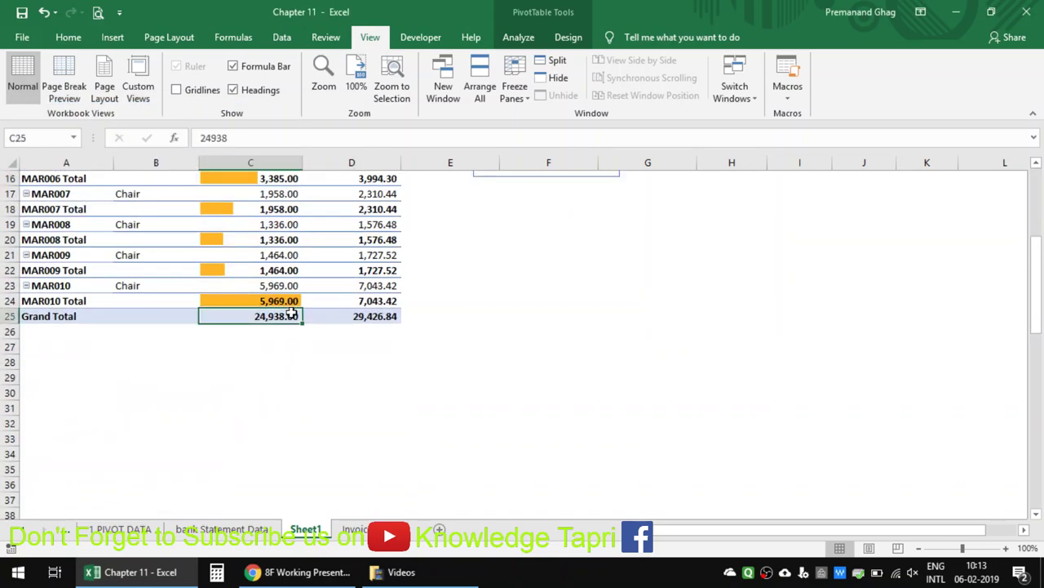
scroll(294, 345, "up", 5)
scroll(295, 345, "down", 3)
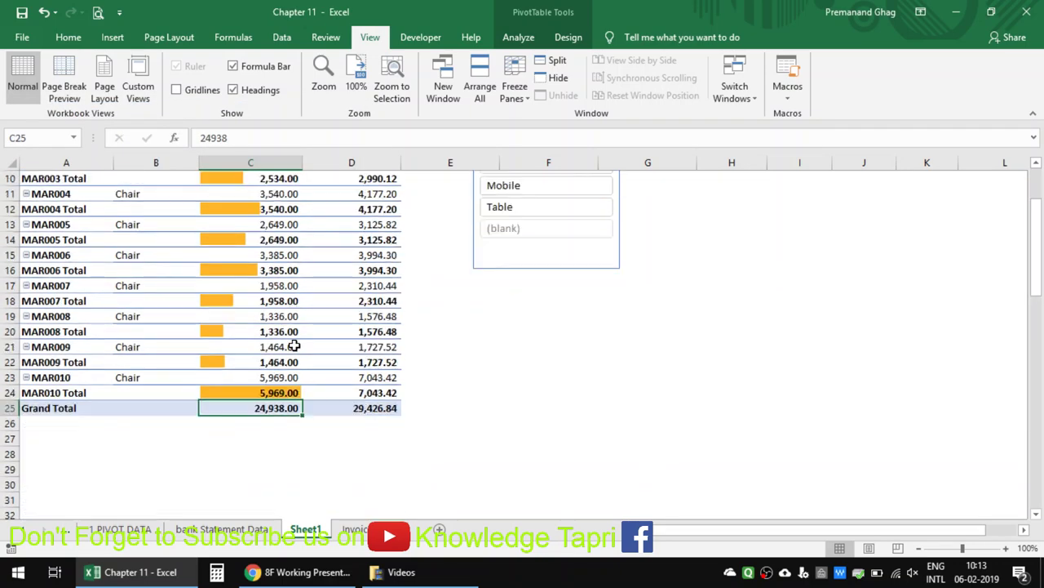
left_click(376, 408)
scroll(409, 437, "up", 3)
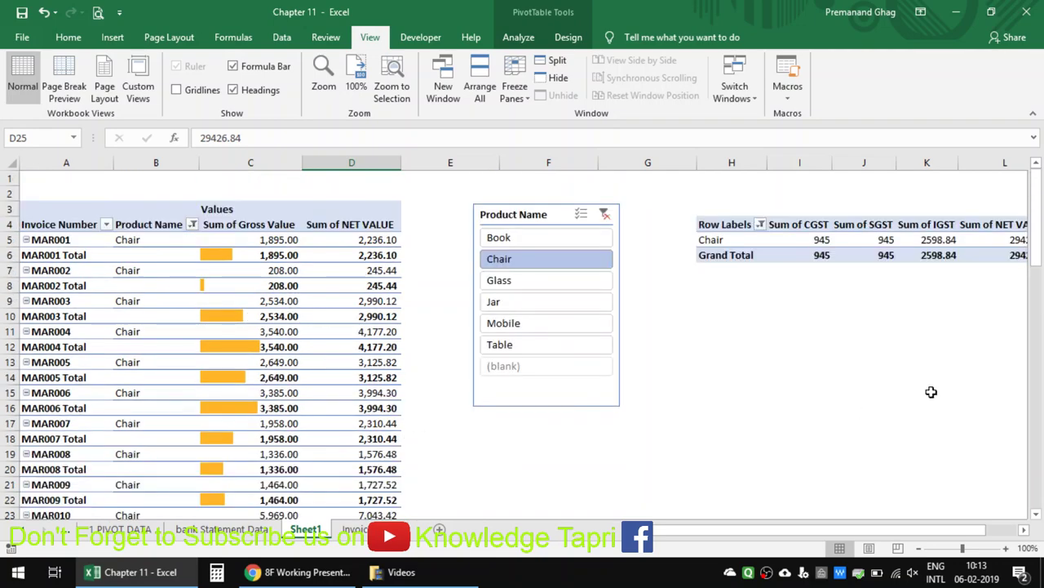
- Filter both pivots to Book and inspect the gross, net and CGST values in each pivot
left_click(1008, 258)
key("Right")
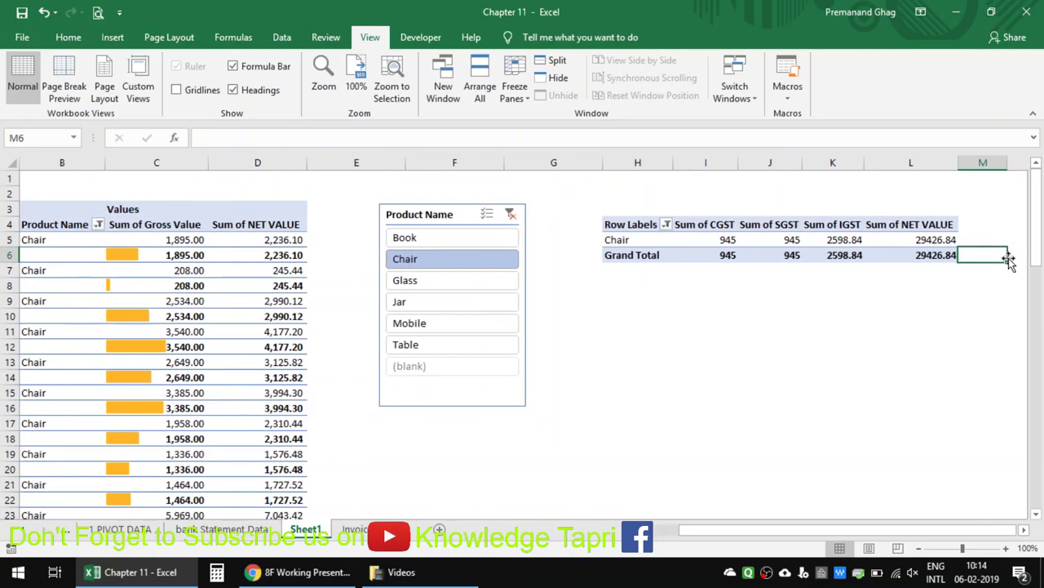
key("Left")
key("Left")
key("Left")
key("Left")
key("Left")
key("Left")
key("Left")
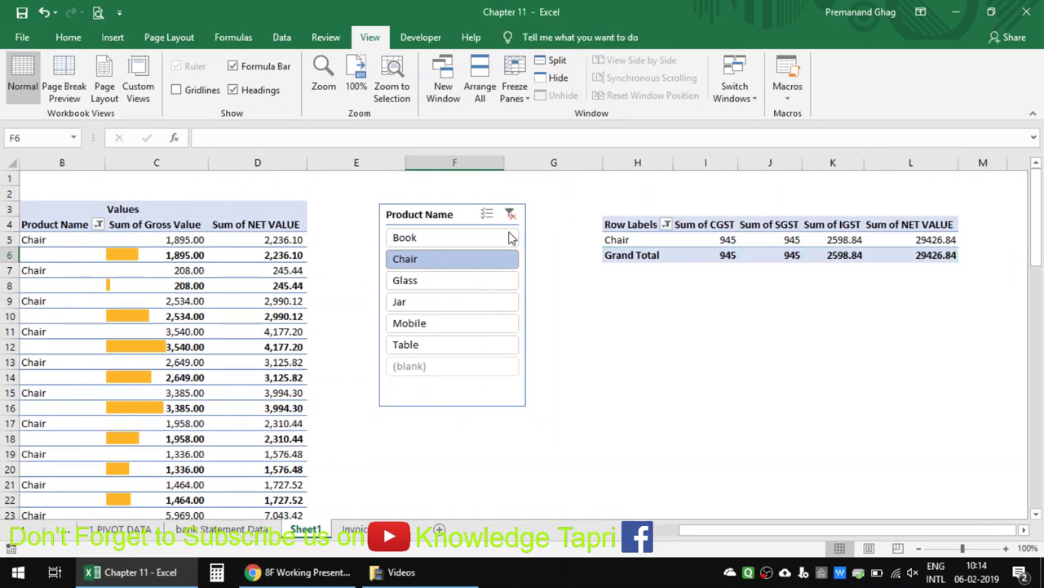
left_click(485, 236)
left_click(161, 288)
key("Left")
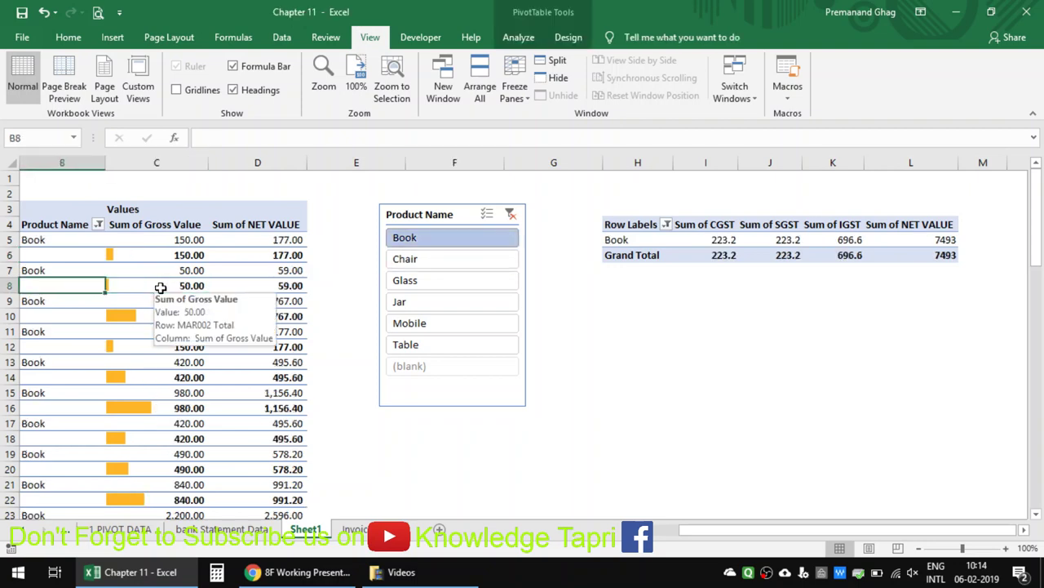
key("Left")
key("Right")
key("Down")
key("Down")
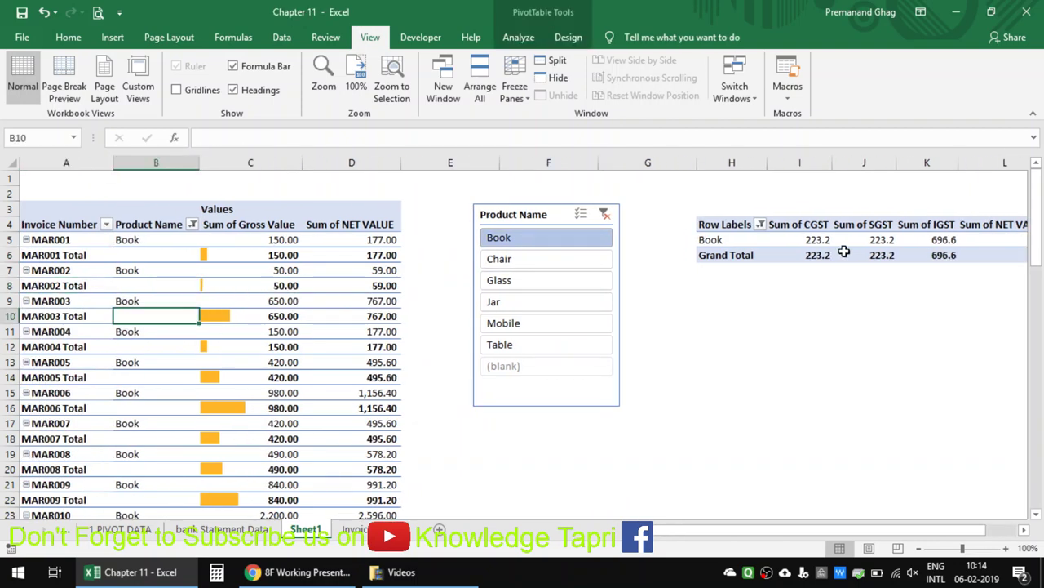
left_click(820, 240)
- Filter to Jar, then enable multi-select, clear the filter, and exclude Book and Glass
left_click(510, 302)
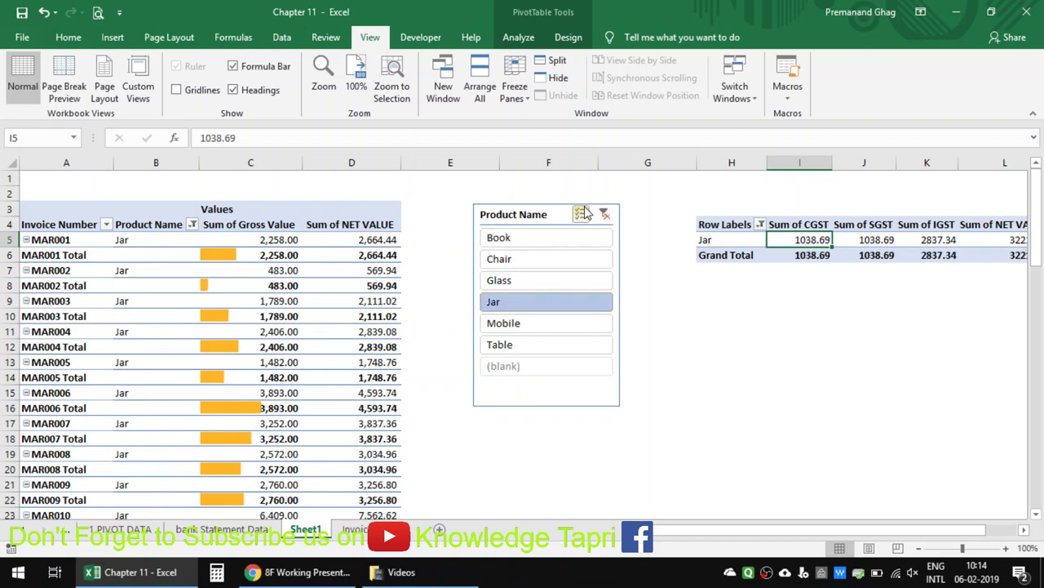
left_click(580, 214)
left_click(605, 213)
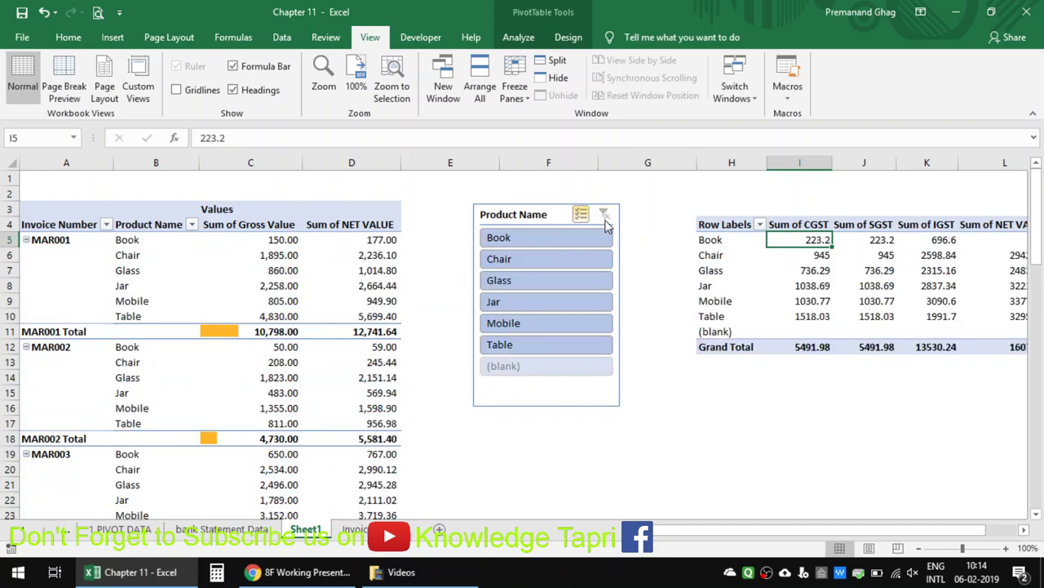
left_click(557, 239)
left_click(557, 280)
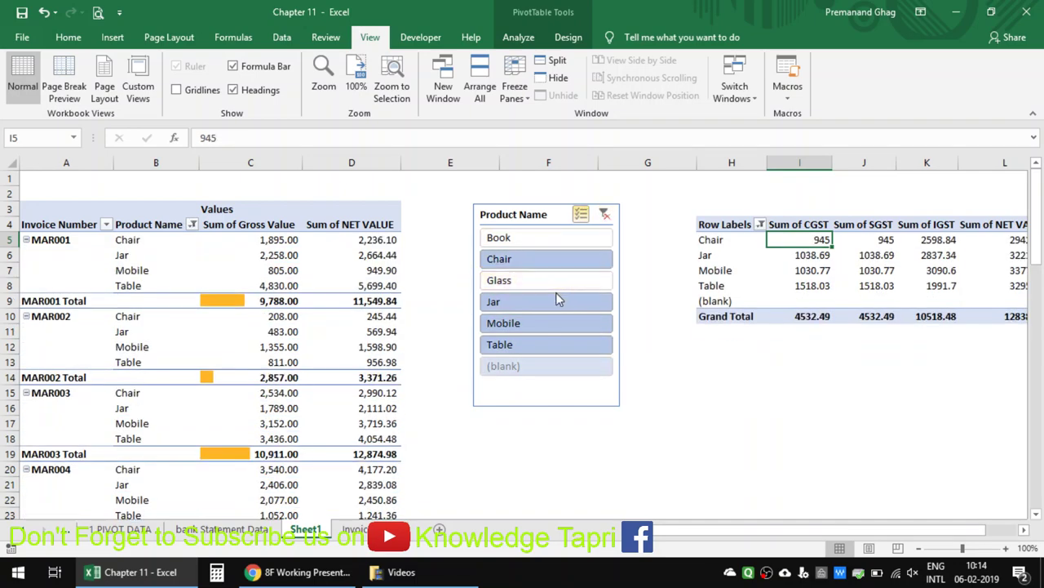
- Re-include Book and Glass, then exclude Mobile, Book, Chair and Jar in the slicer
left_click(547, 238)
left_click(548, 279)
left_click(546, 322)
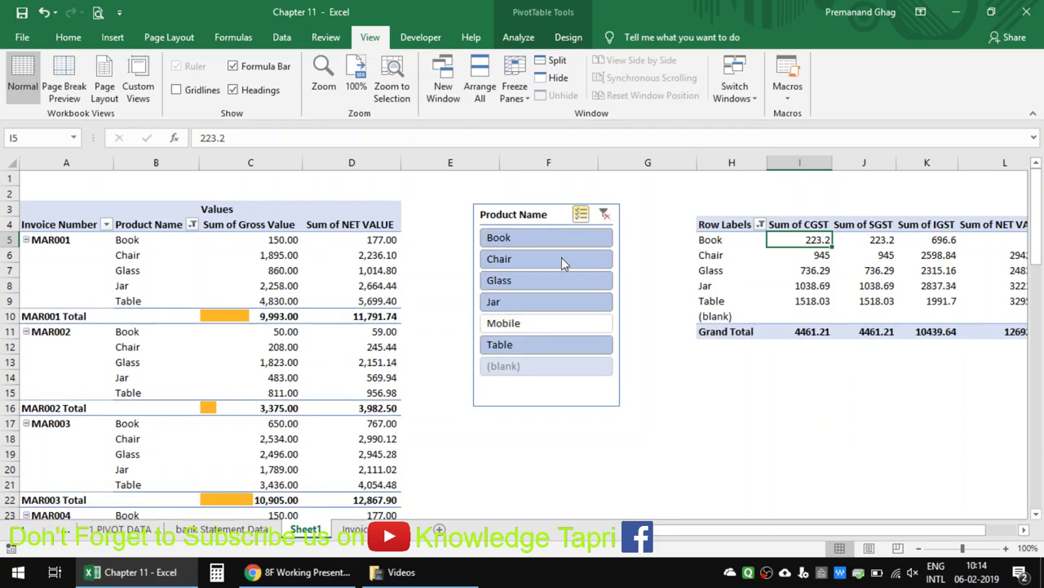
left_click(568, 240)
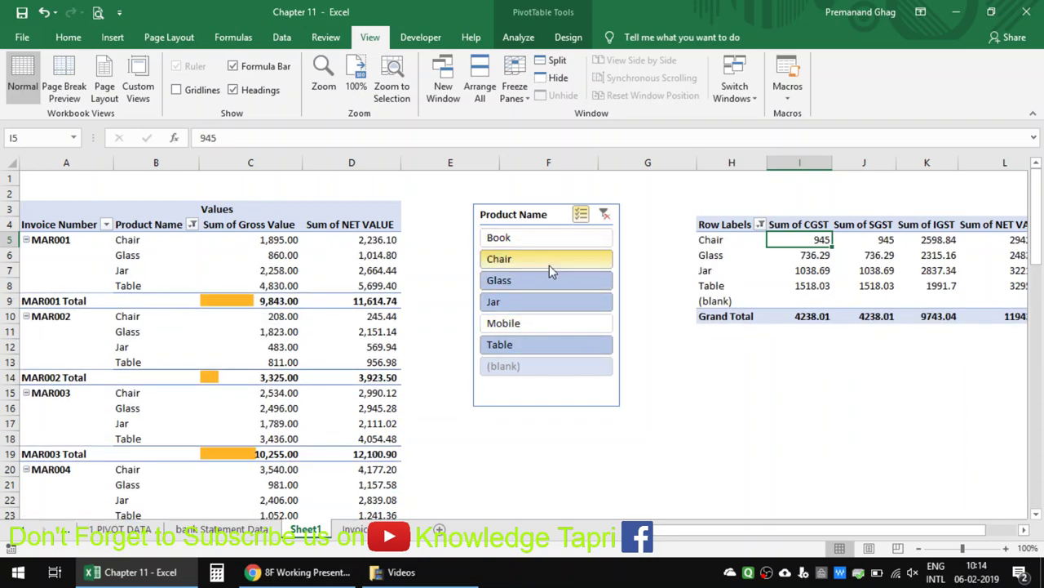
left_click(549, 260)
left_click(549, 301)
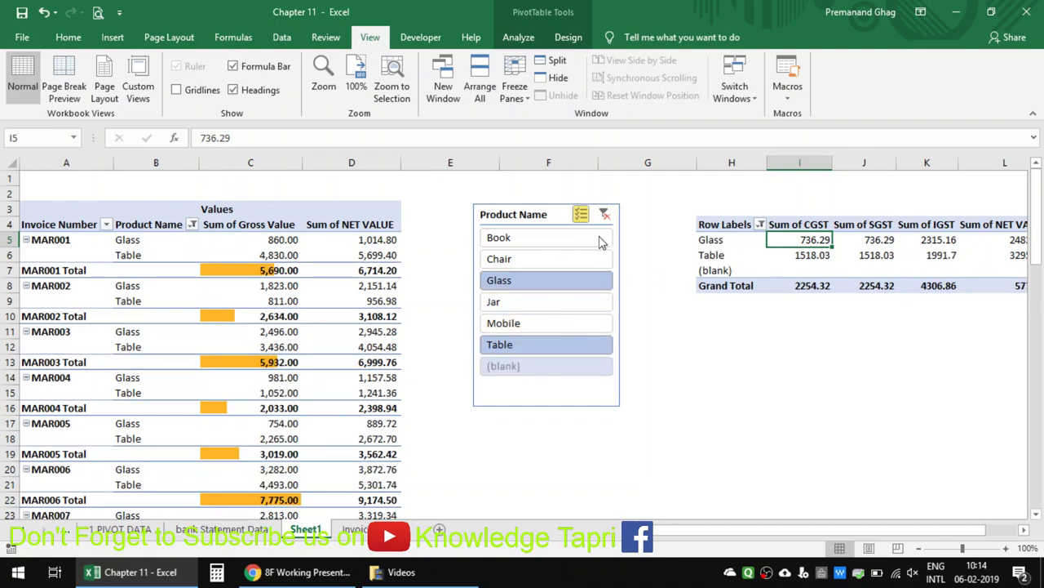
- Switch the slicer back to single selection and filter both pivots to Book, then Table
right_click(580, 219)
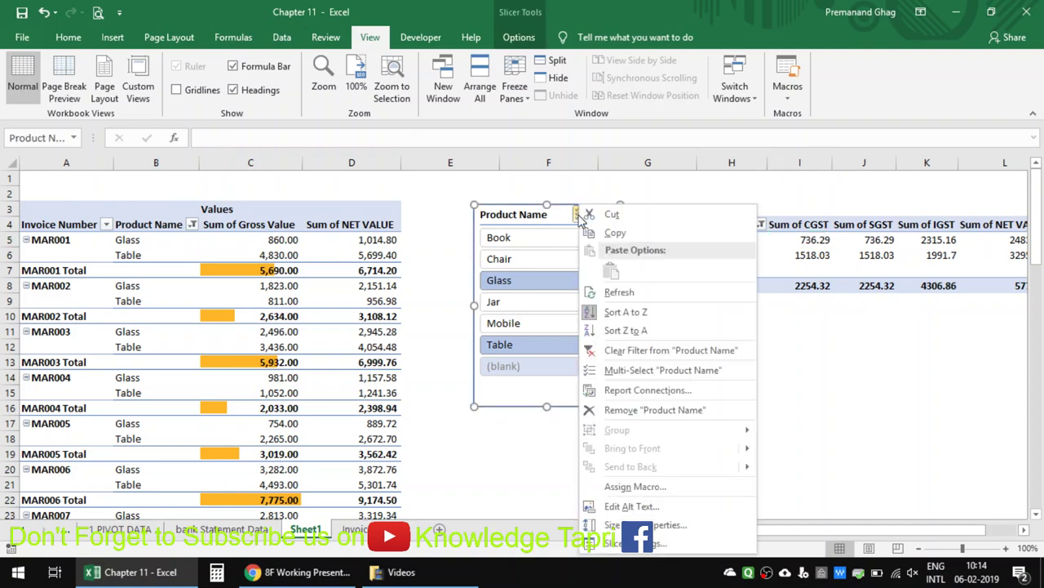
left_click(552, 222)
key("Escape")
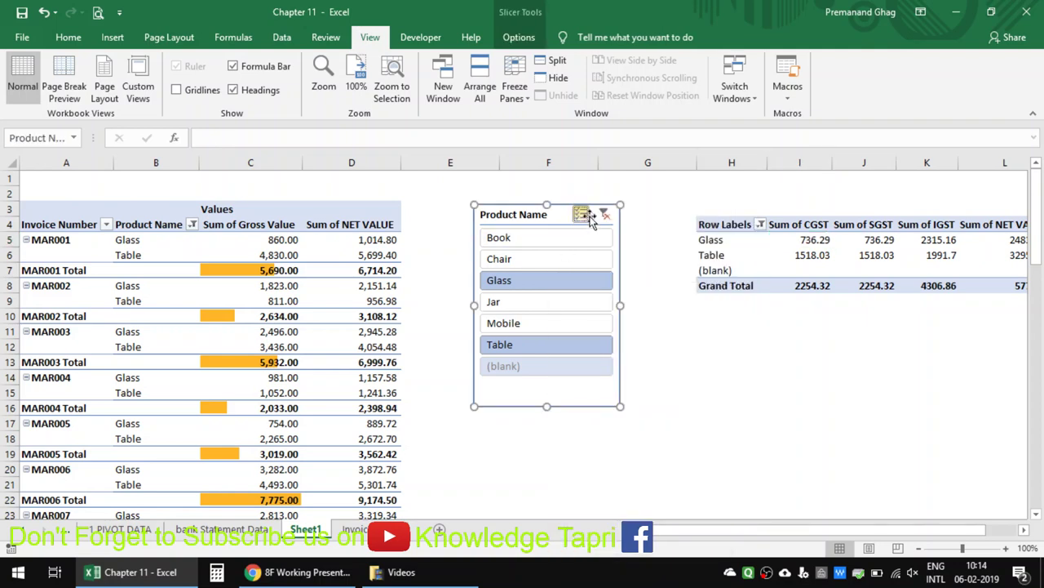
left_click(605, 214)
left_click(545, 238)
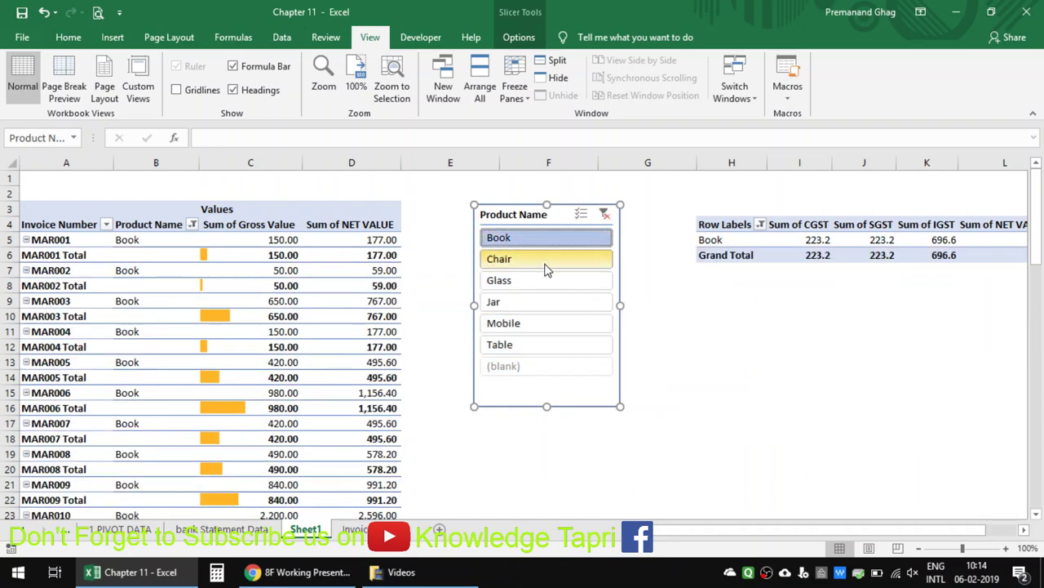
left_click(557, 353)
- Clear the slicer filter and exclude Book, Mobile and Glass, leaving Chair, Jar and Table
left_click(605, 214)
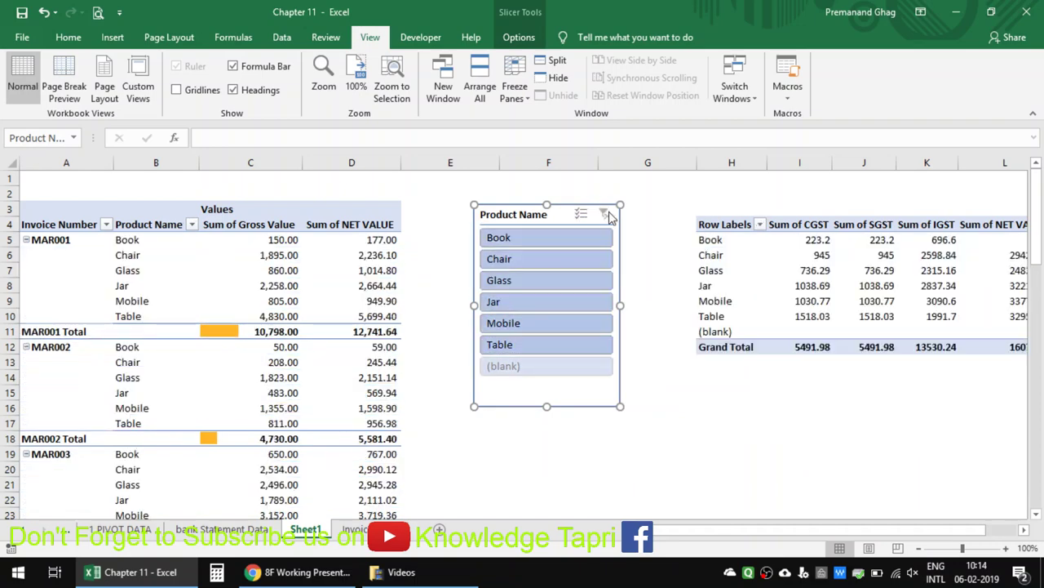
left_click(567, 237, "ctrl")
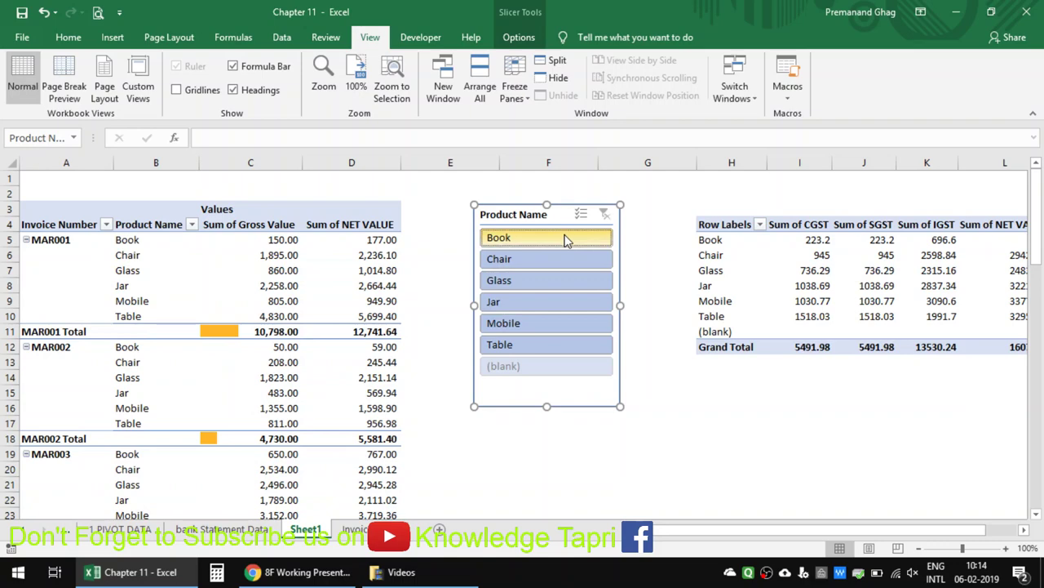
left_click(532, 323, "ctrl")
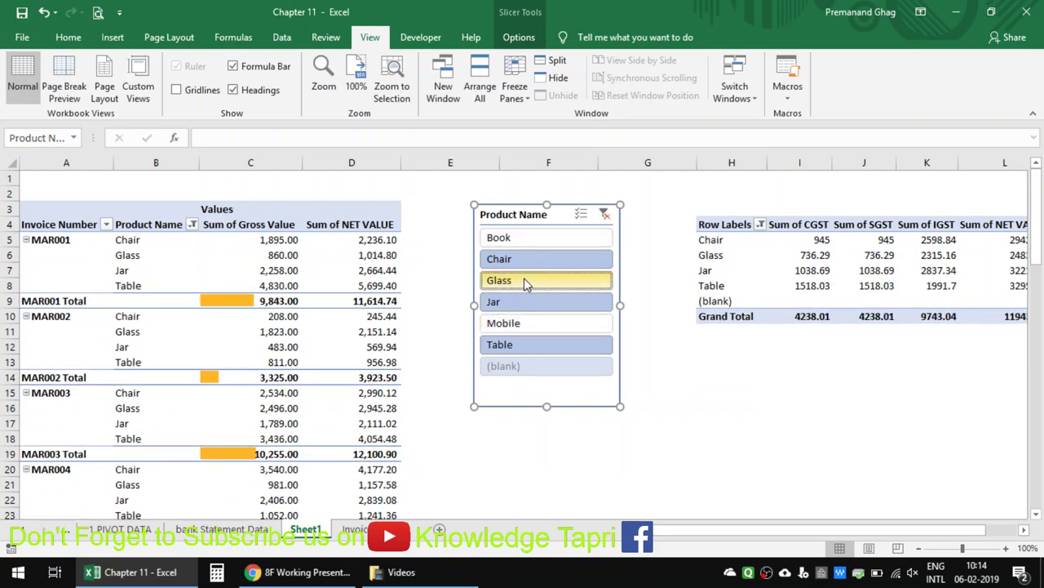
left_click(527, 285, "ctrl")
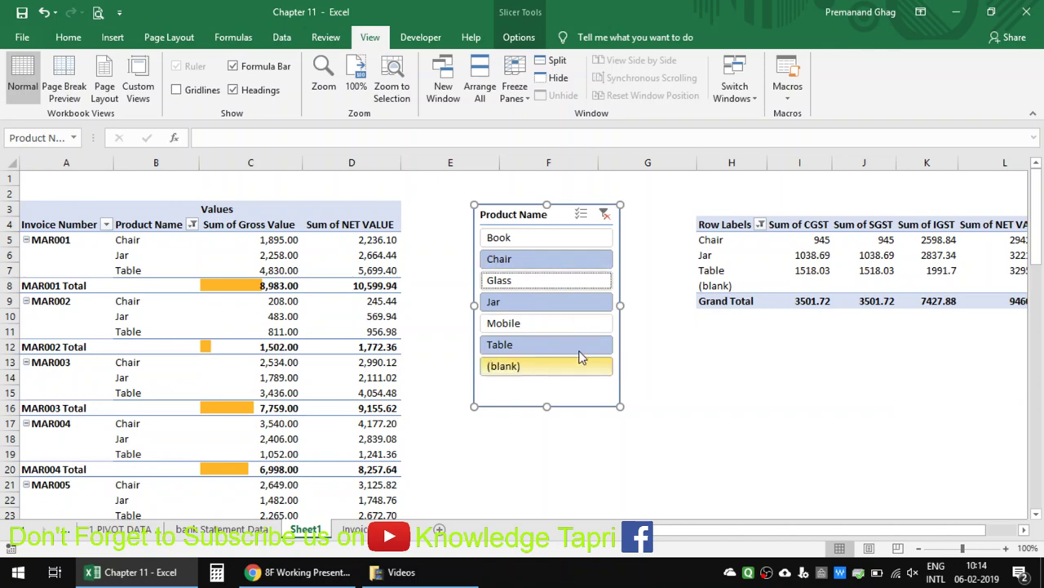
- Check the Chair, Jar and Table results in both pivot tables
left_click(772, 296)
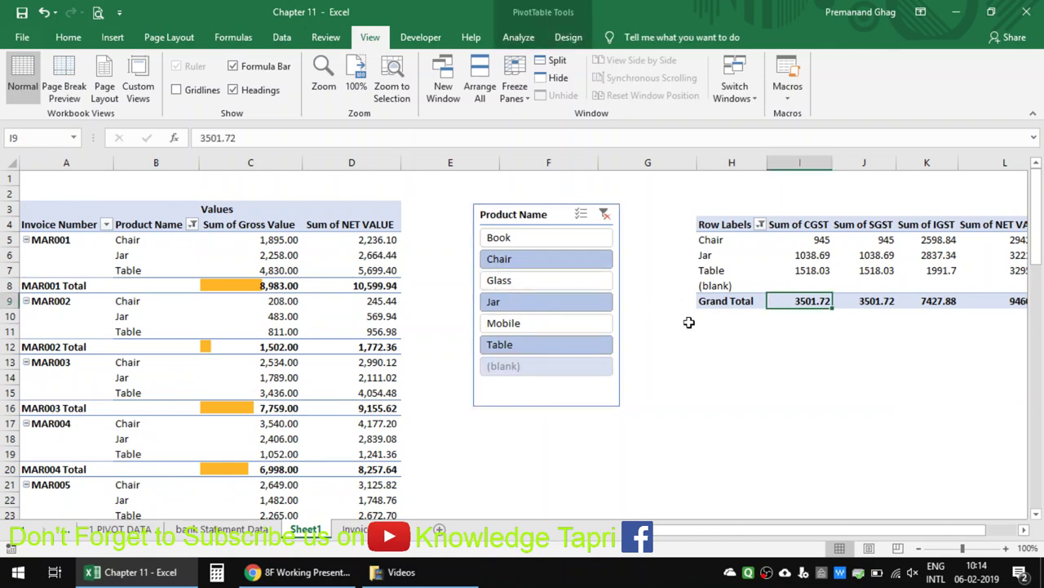
left_click(219, 331)
left_click(188, 310)
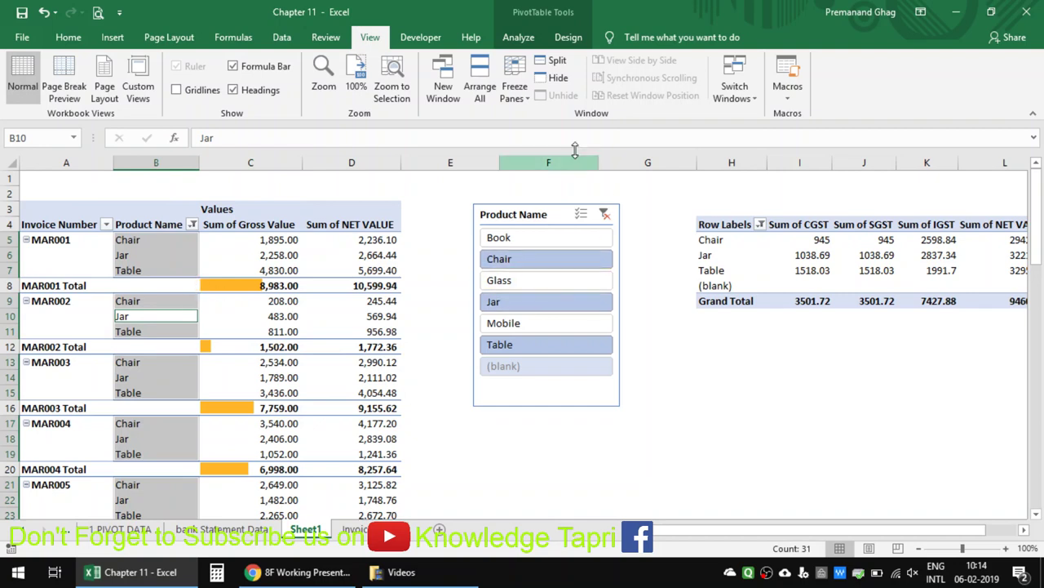
left_click(762, 254)
- Add Month to the second pivot's rows below Product Name for a monthly breakdown
right_click(751, 255)
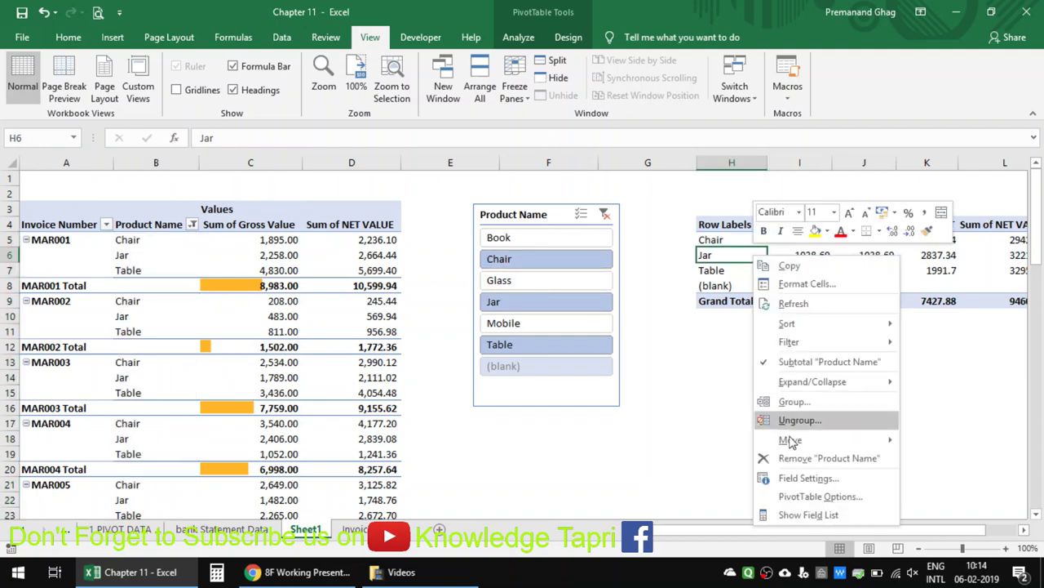
left_click(804, 514)
left_click_drag(820, 255, 854, 489)
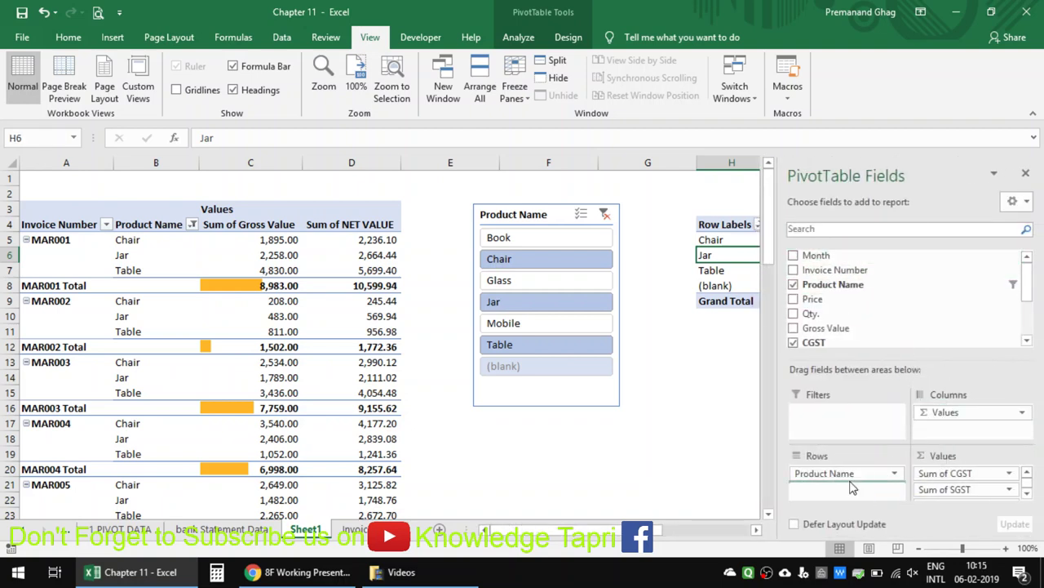
left_click(1025, 173)
left_click(727, 392)
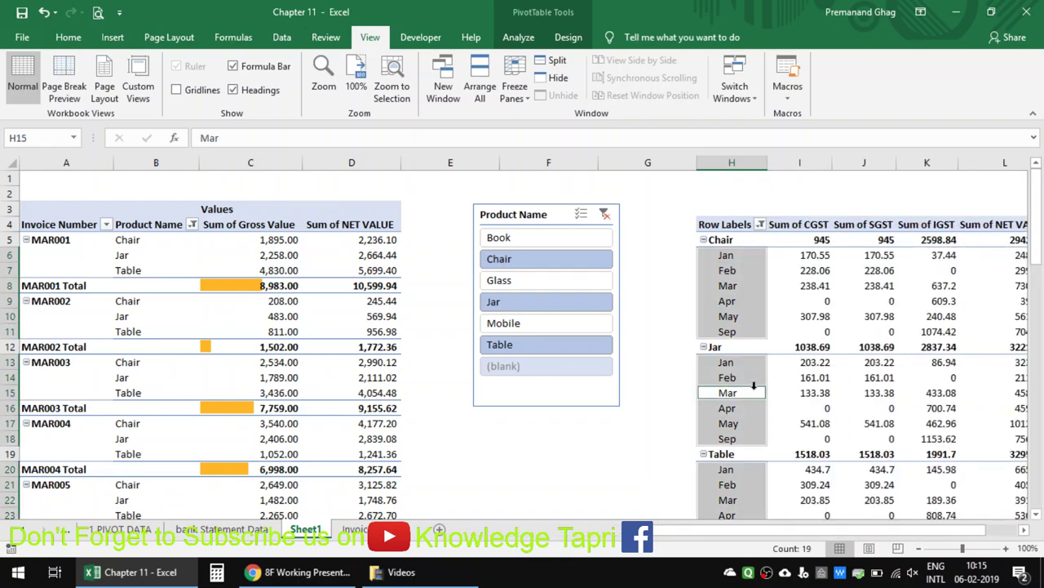
- Filter both pivots to Glass and Book with the slicer
left_click(521, 282)
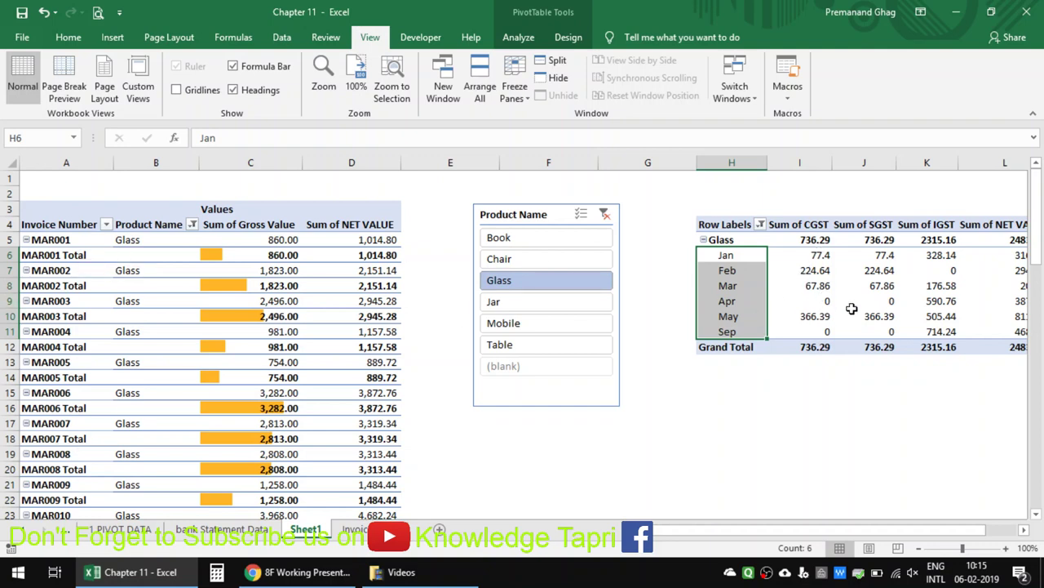
left_click(522, 237, "ctrl")
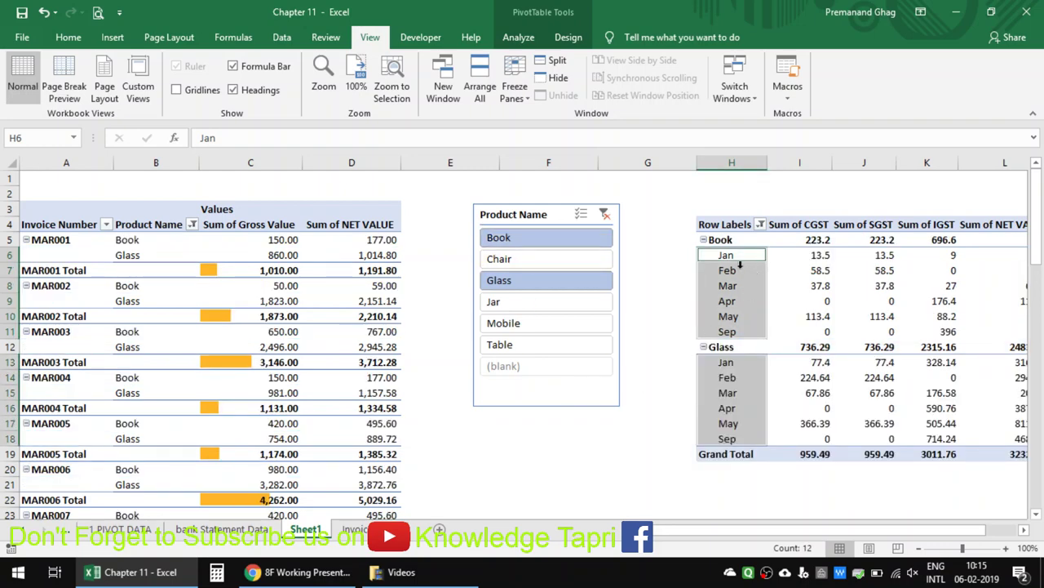
left_click(539, 392)
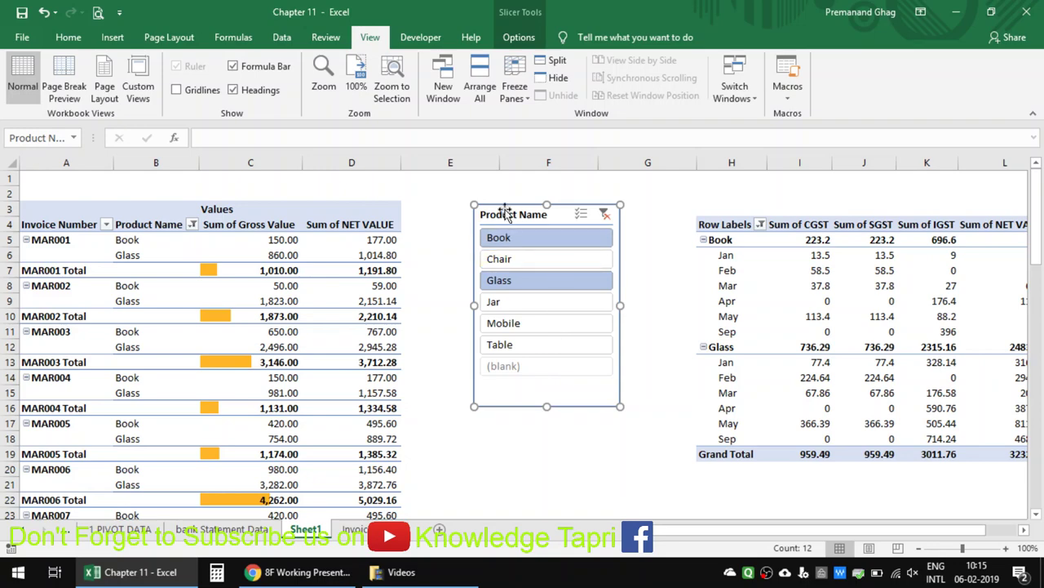
- Apply the dark blue slicer style and confirm it connects to PivotTable1 and PivotTable2
left_click(521, 38)
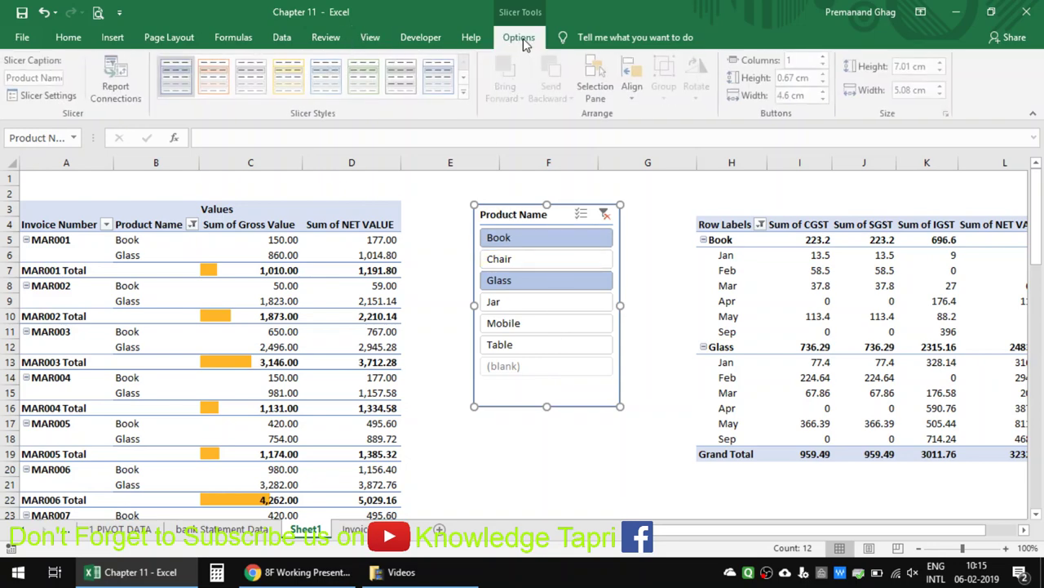
left_click(465, 92)
left_click(181, 150)
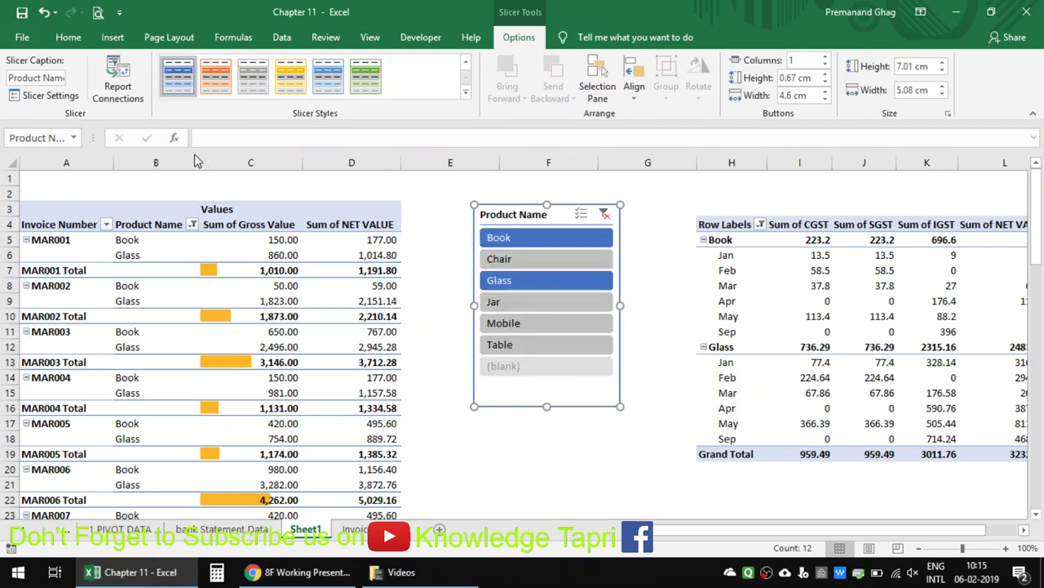
left_click(366, 76)
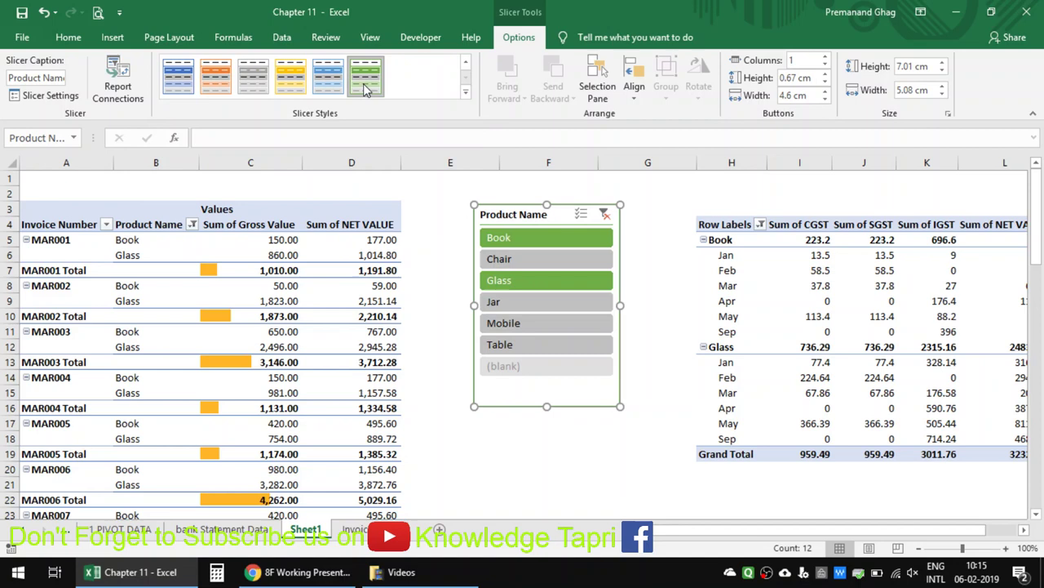
left_click(465, 91)
left_click(242, 153)
left_click(465, 91)
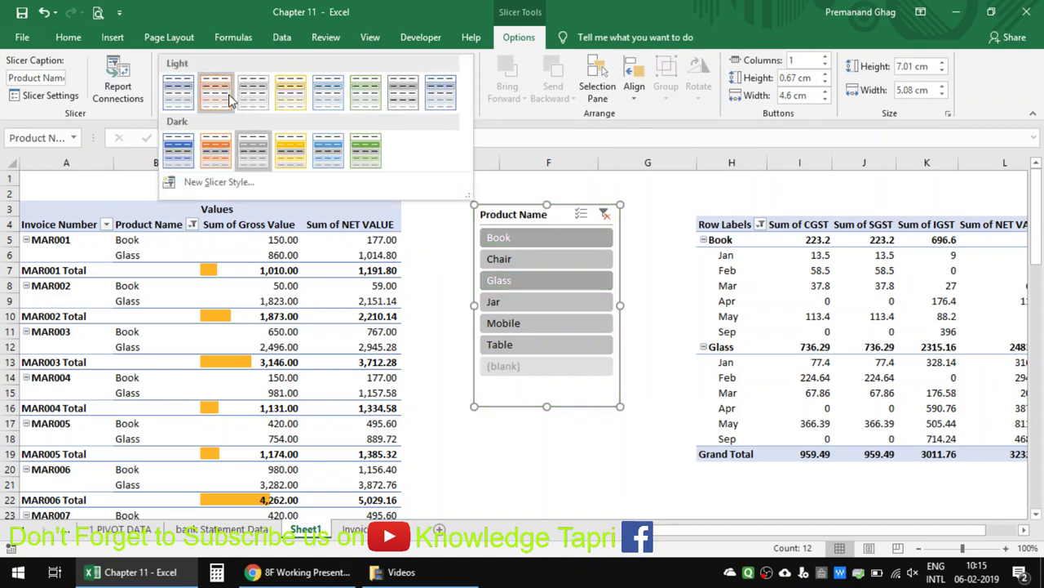
left_click(182, 148)
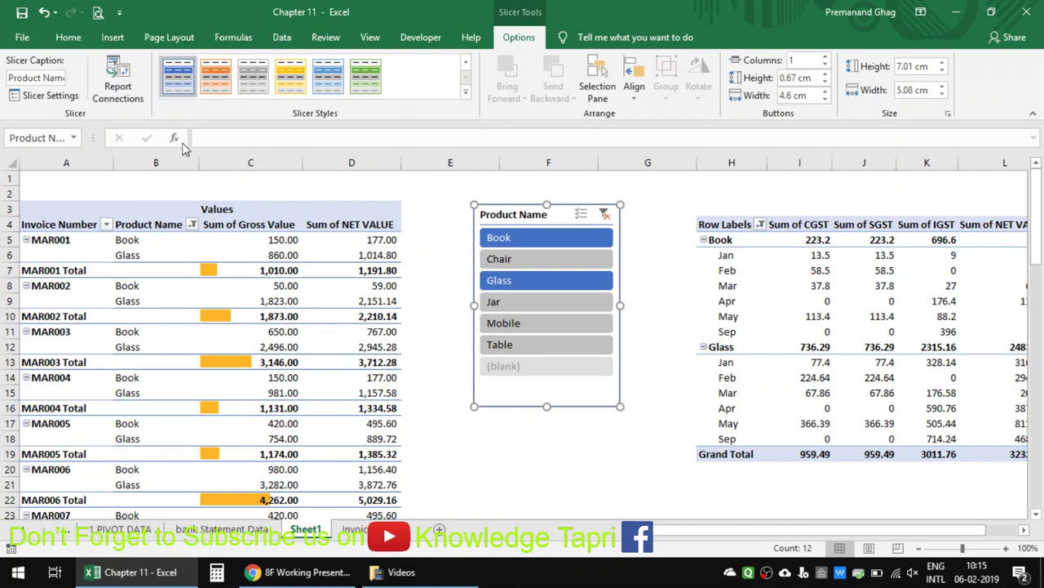
left_click(122, 96)
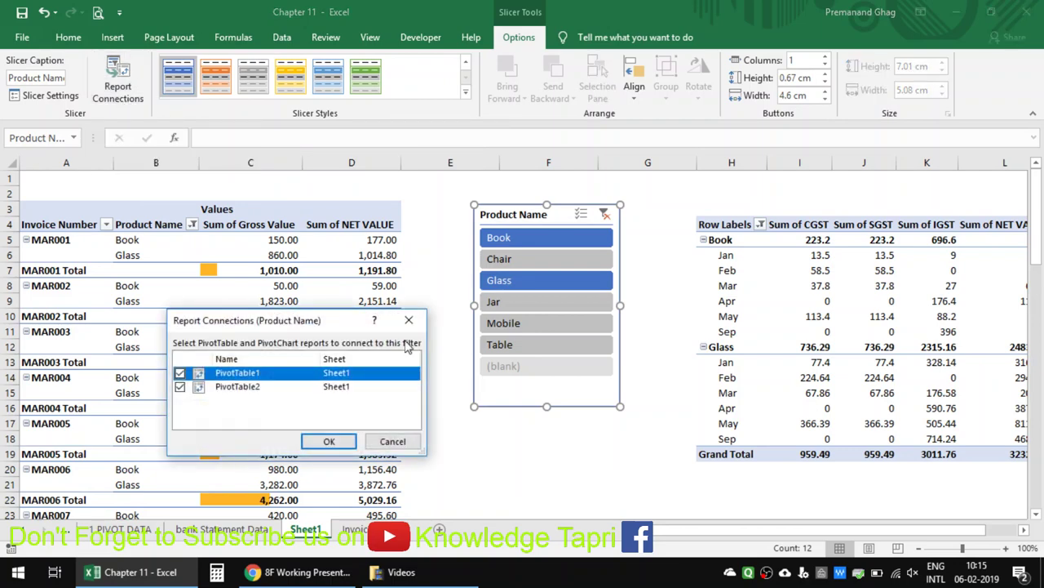
left_click(329, 441)
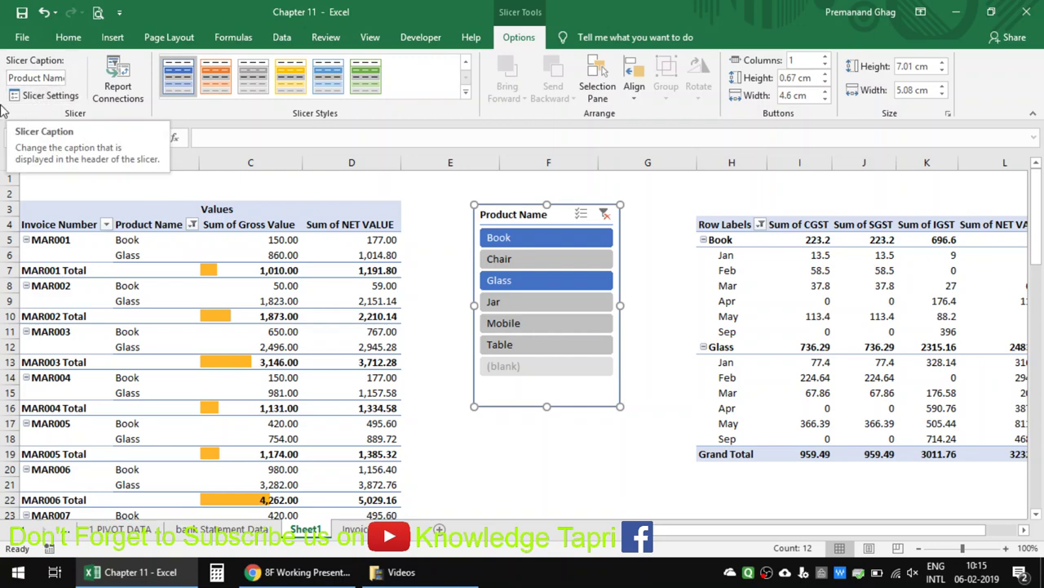
- In Slicer Settings, change both Name and Caption from 'Product Name' to 'Product'
left_click(45, 95)
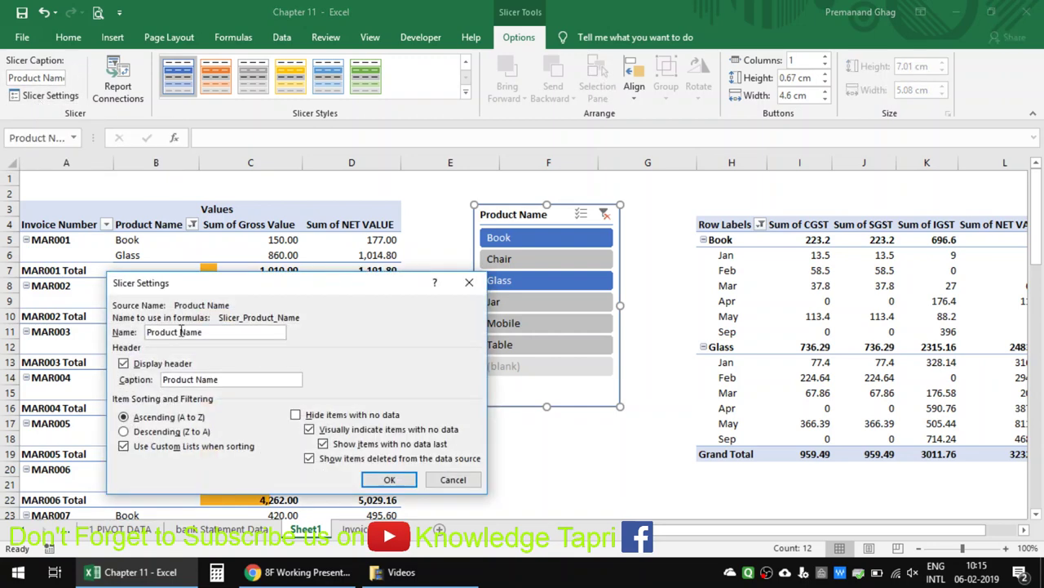
left_click_drag(215, 332, 57, 325)
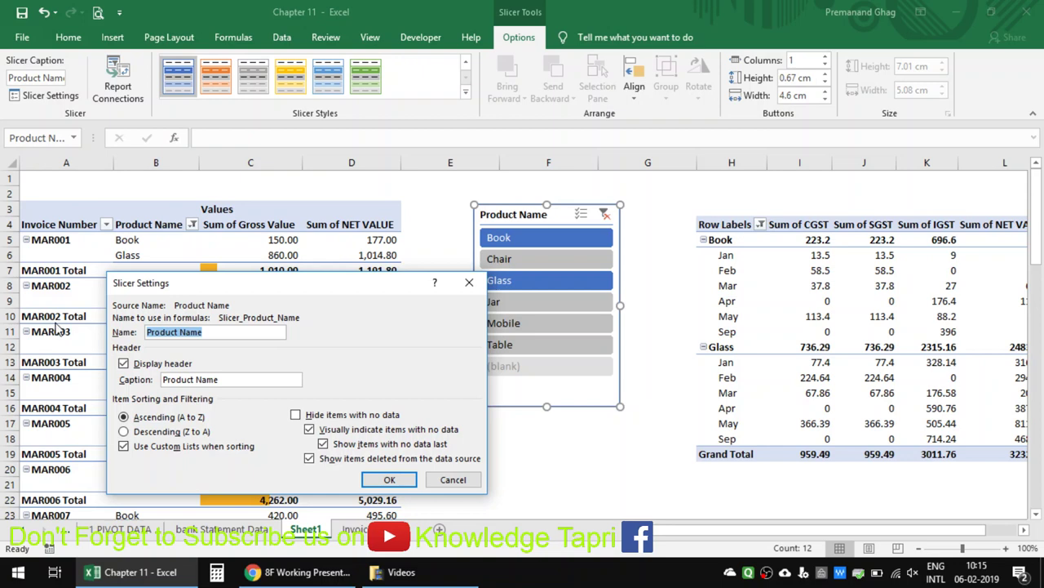
type("Pro")
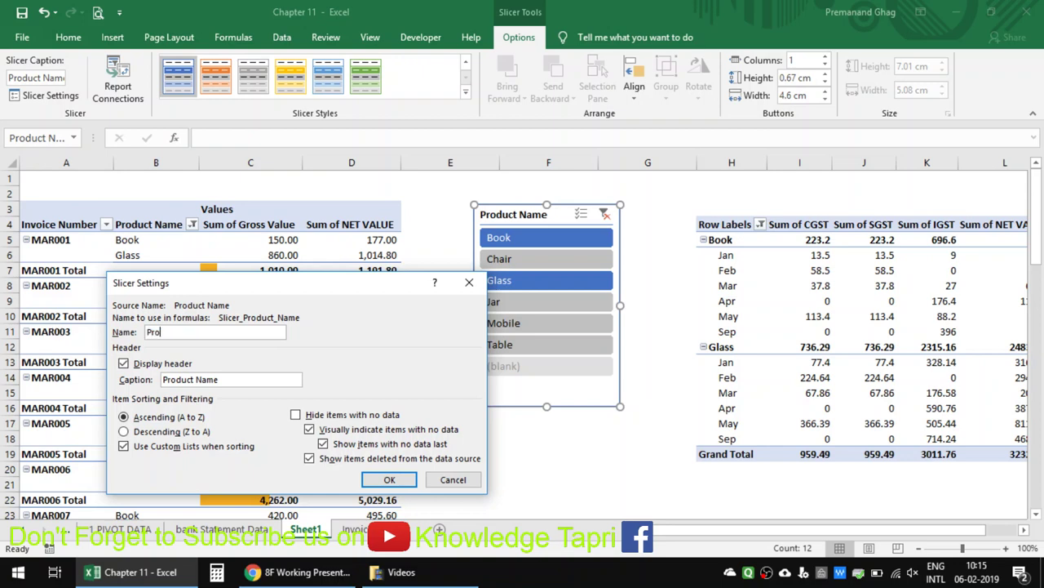
type("duct")
left_click_drag(221, 380, 138, 381)
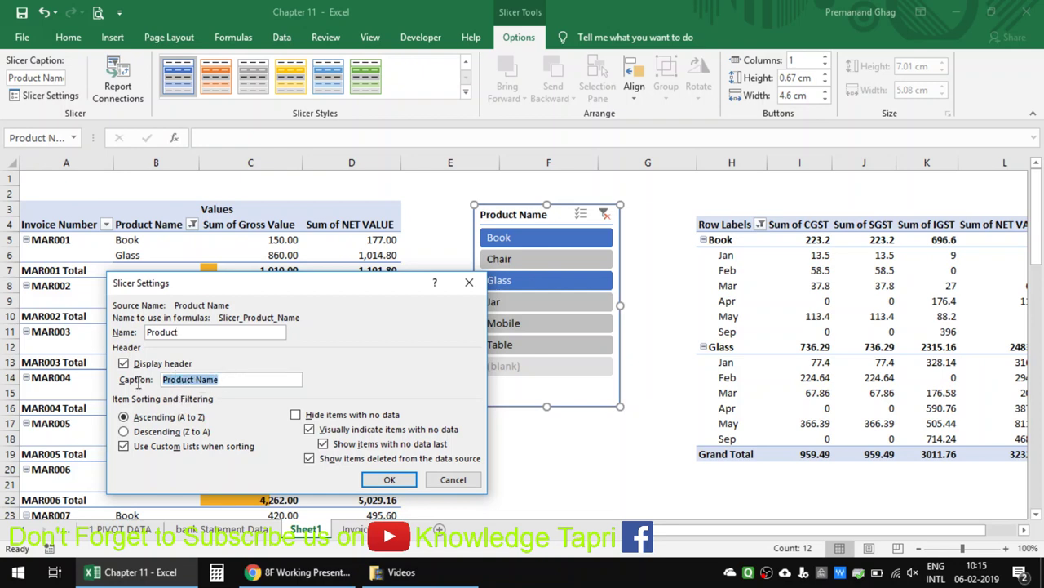
left_click(230, 380)
key("BackSpace")
key("BackSpace")
key("BackSpace")
key("BackSpace")
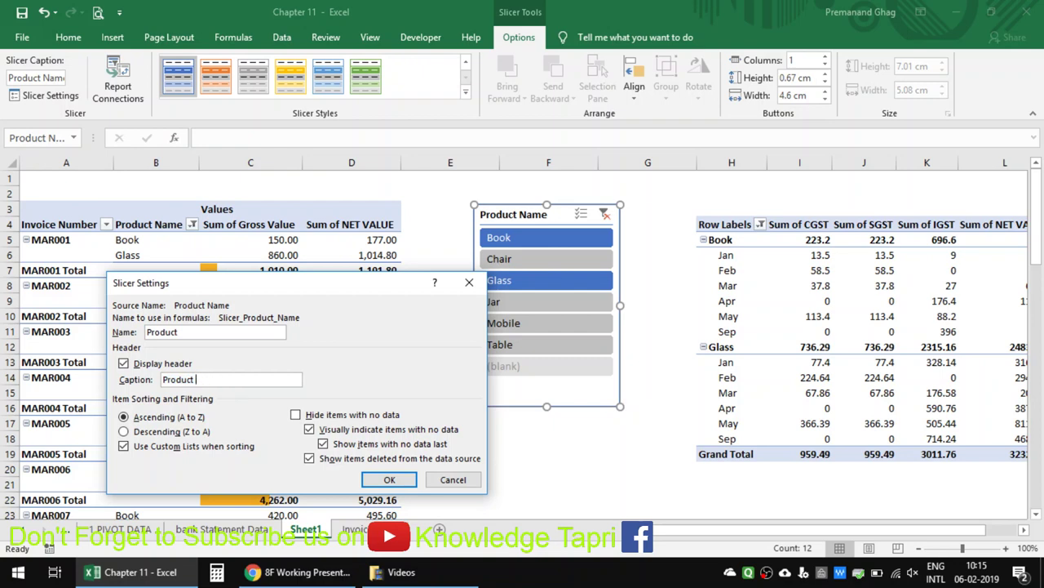
left_click(226, 332)
left_click(389, 480)
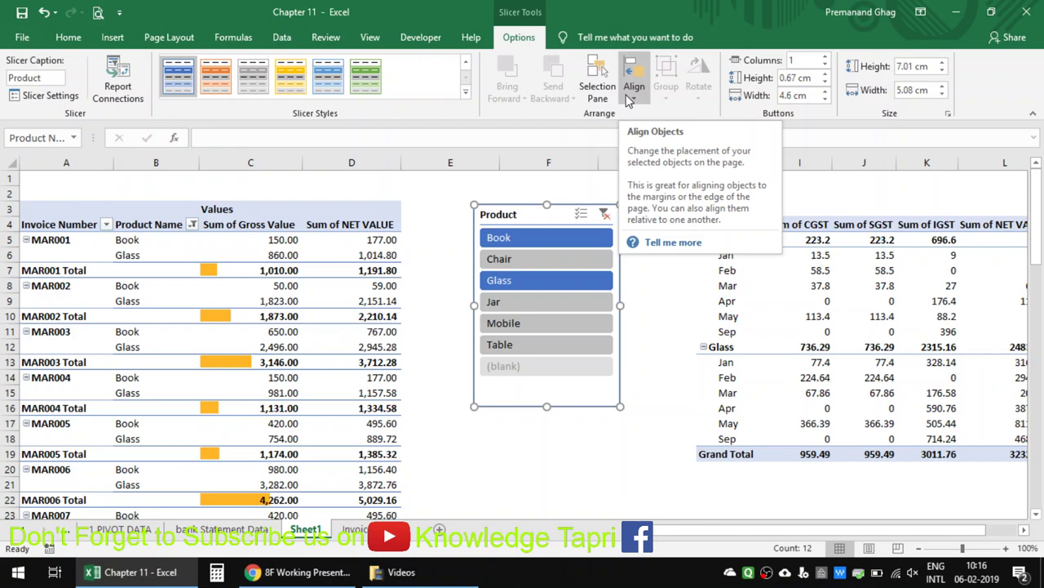
- Try 2 and 3 button columns, then settle on 1 column and narrow the slicer to 3.63 cm
left_click(825, 60)
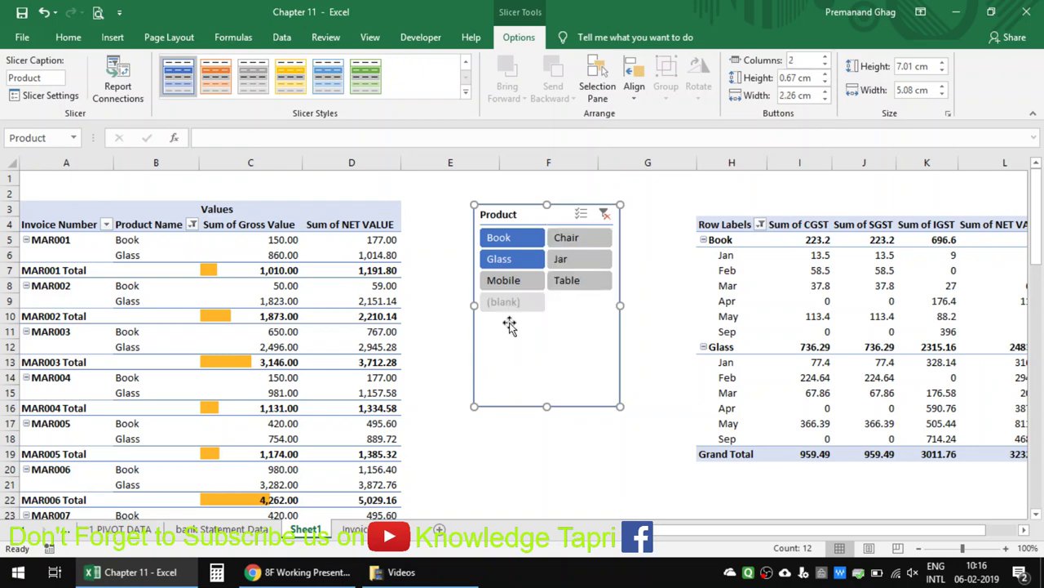
left_click_drag(620, 305, 661, 304)
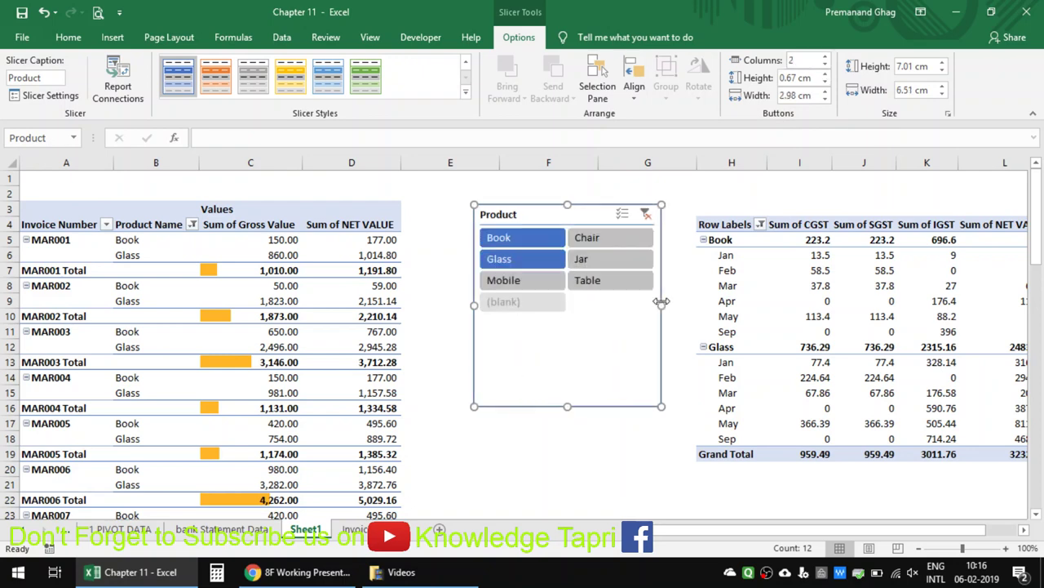
left_click(825, 60)
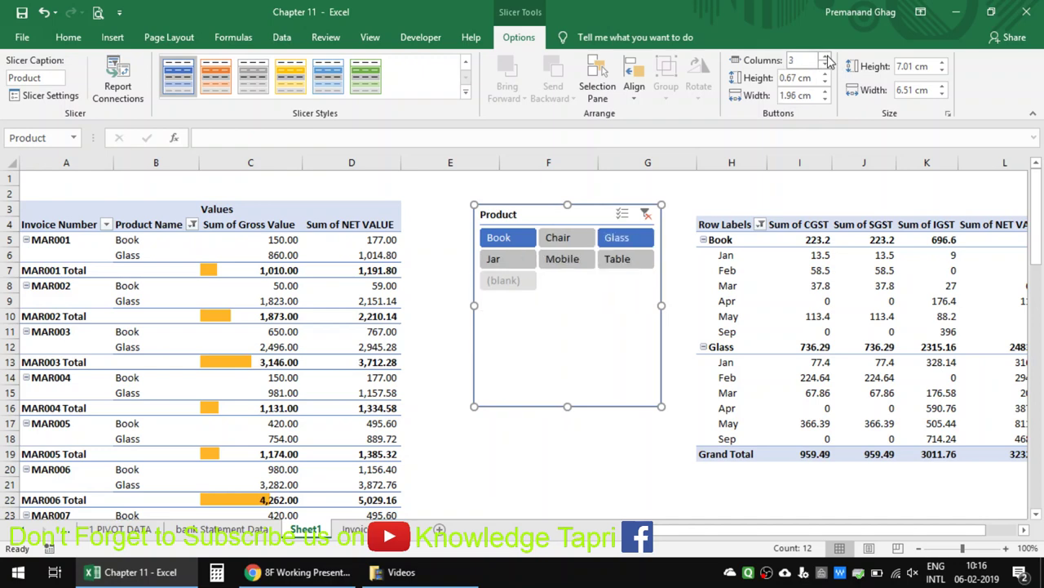
left_click(825, 70)
left_click(825, 70)
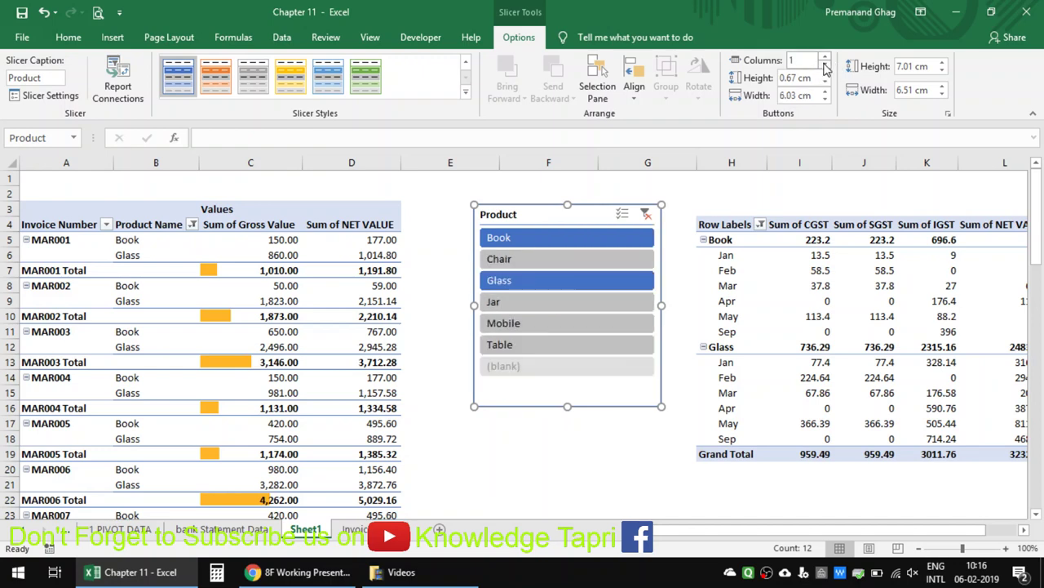
mouse_move(662, 305)
left_mouse_down()
mouse_move(554, 308)
mouse_move(578, 310)
left_mouse_up()
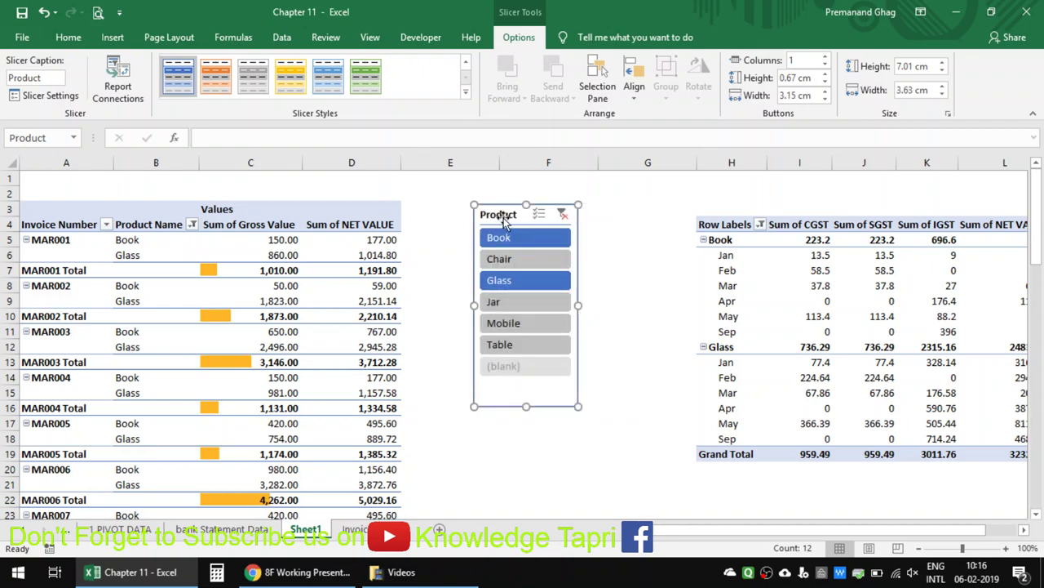
left_click(369, 301)
left_click(514, 280, "ctrl")
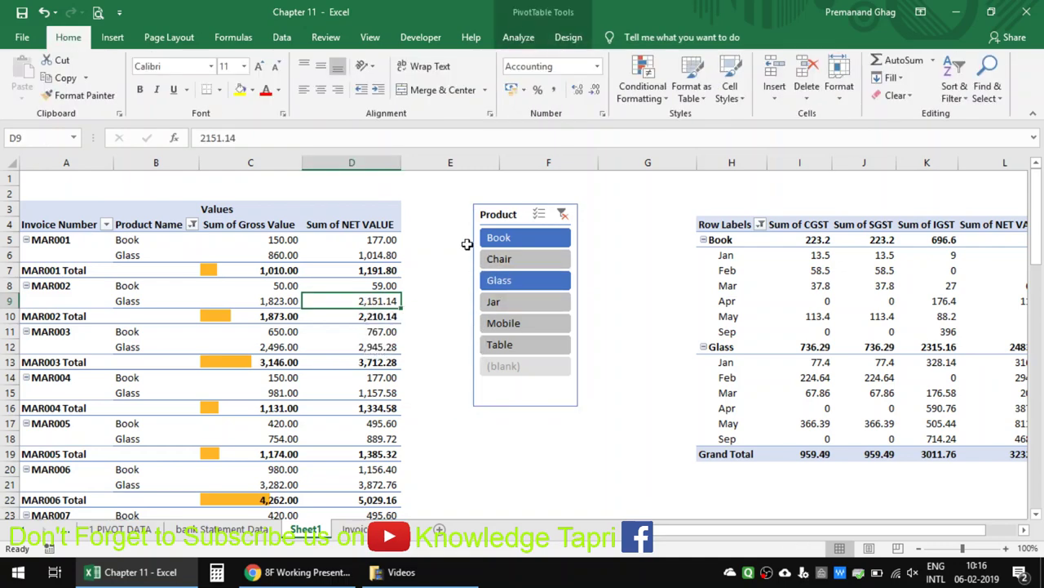